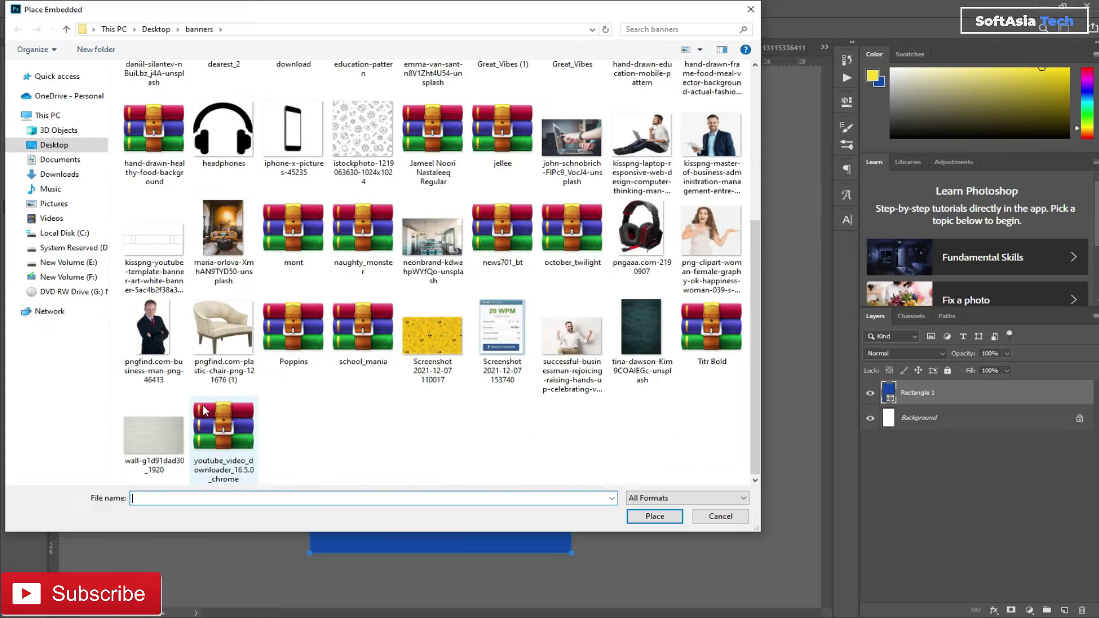
Place the wall-g1d91dad30_1920 image and enlarge it to about 156% so the bricks cover the whole canvas
click(655, 516)
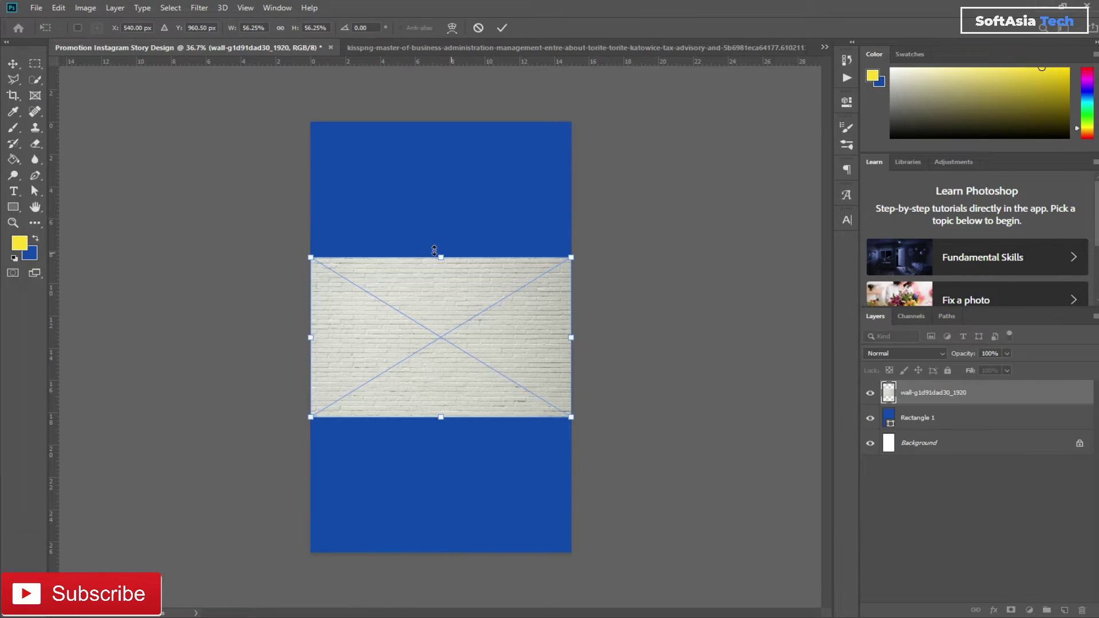
drag(441, 256, 440, 59)
drag(394, 243, 409, 380)
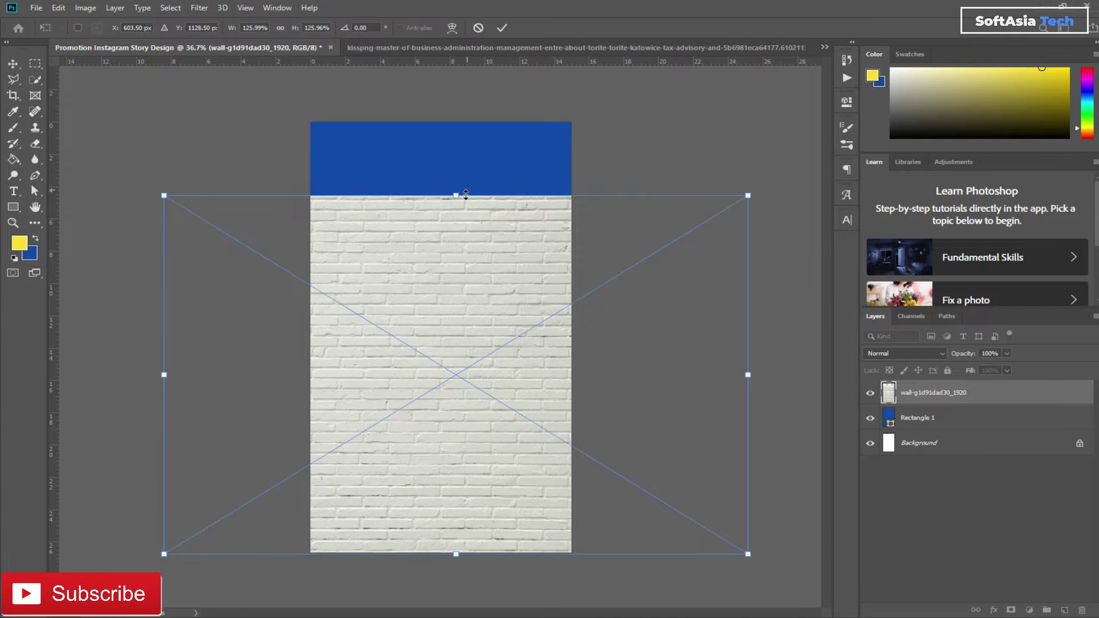
drag(463, 181, 487, 94)
Set the opacity of the brick wall layer to 10%
click(966, 394)
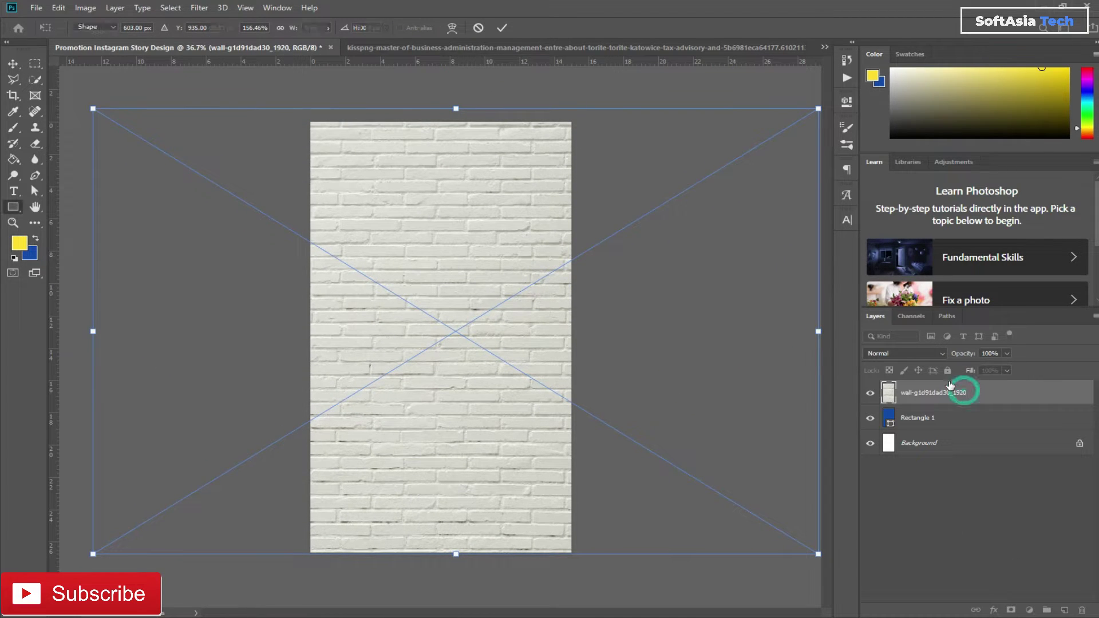
click(1006, 353)
text(10)
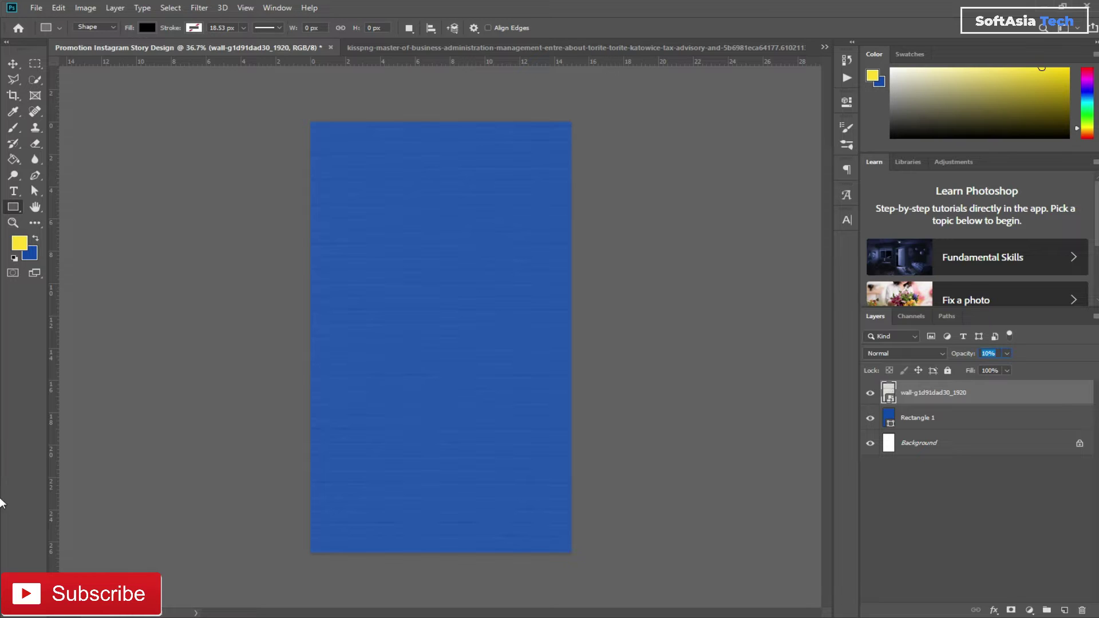
Add a guide layout with 0.694 in margins on all sides and a horizontal guide across the canvas middle
click(951, 446)
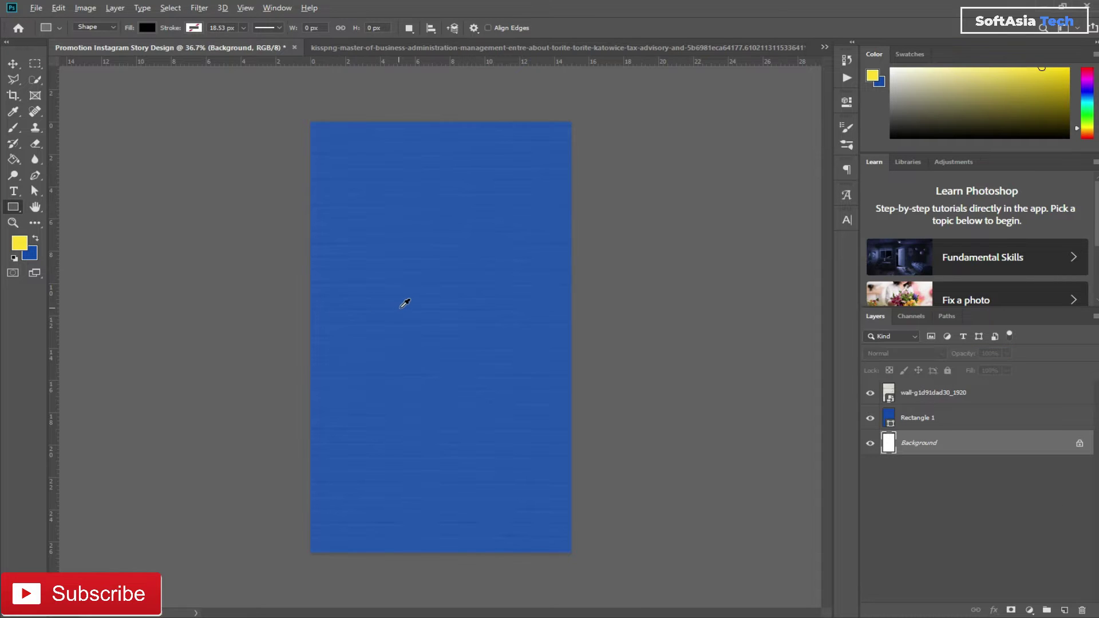
scroll(402, 302, up, 2)
scroll(404, 303, down, 2)
scroll(405, 303, up, 1)
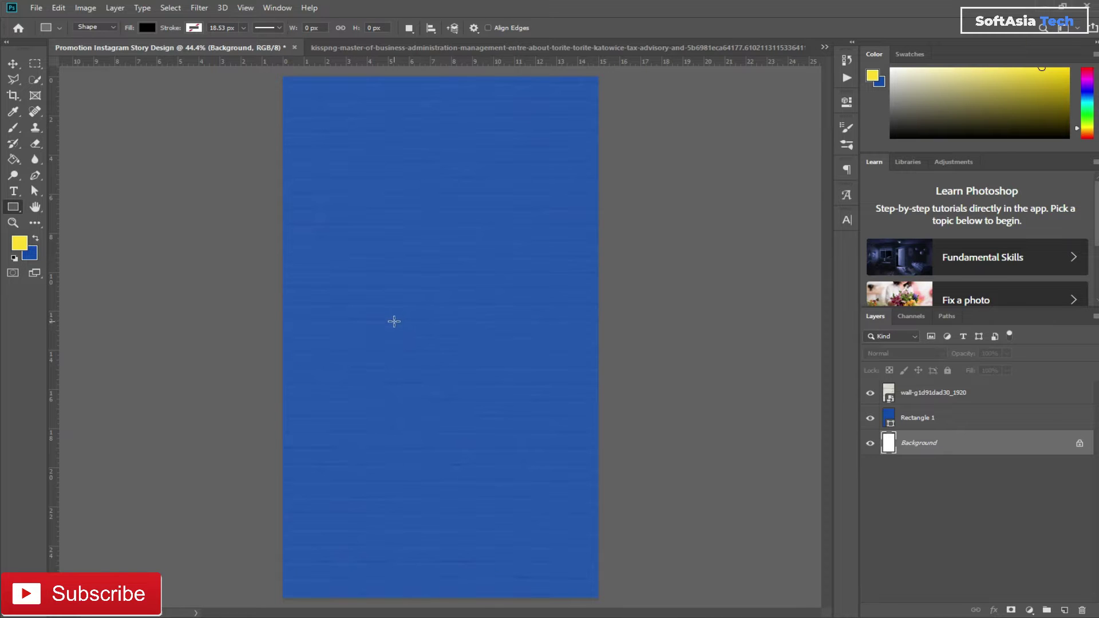
scroll(394, 321, down, 2)
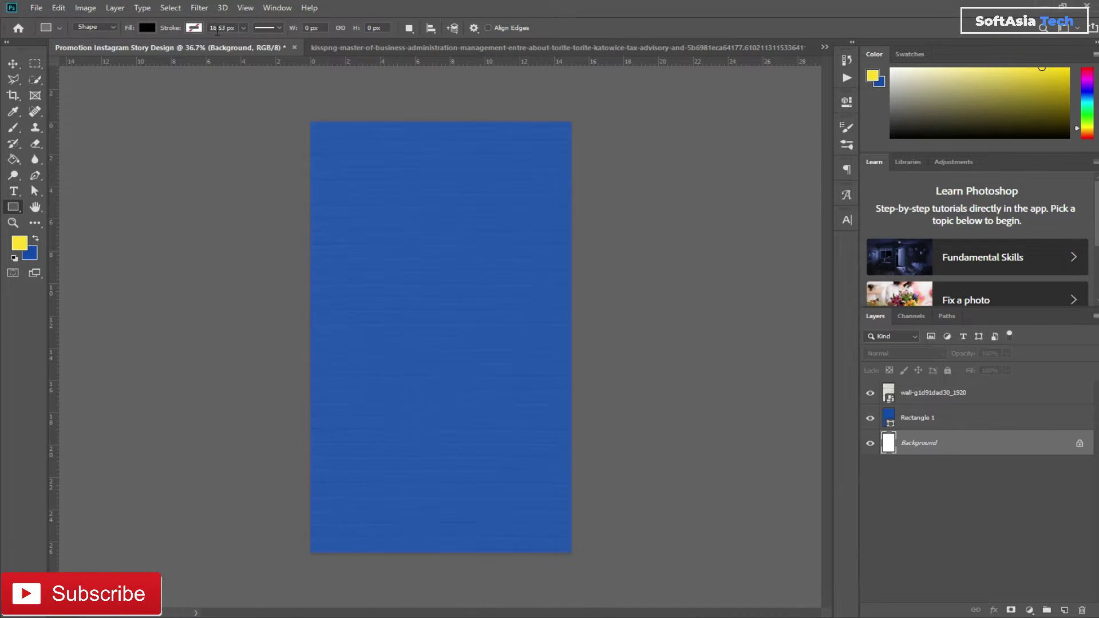
click(245, 7)
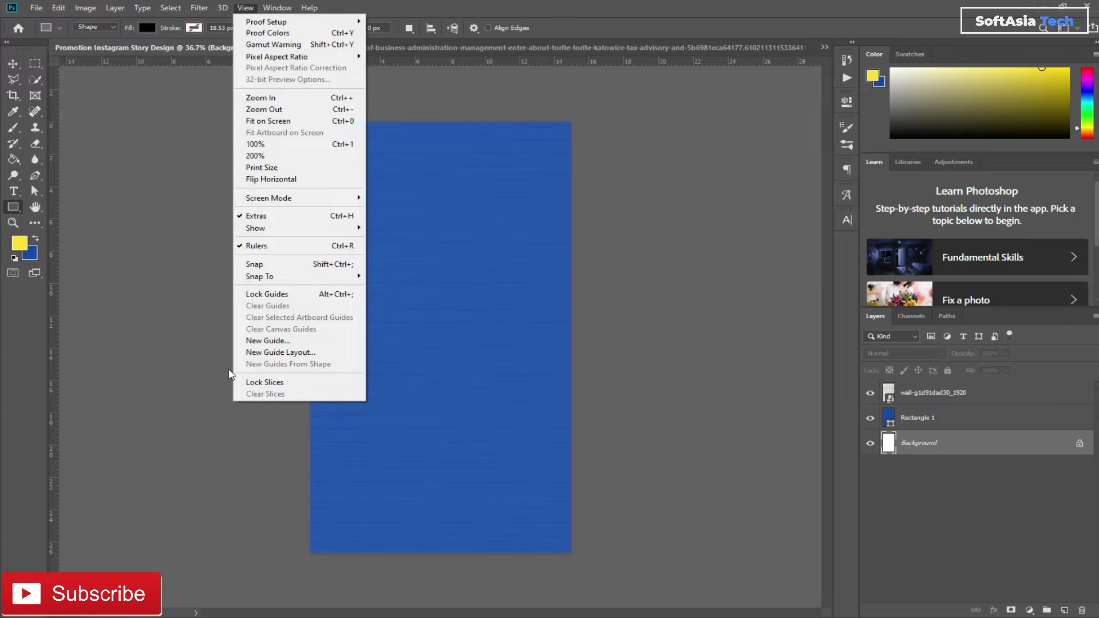
click(269, 352)
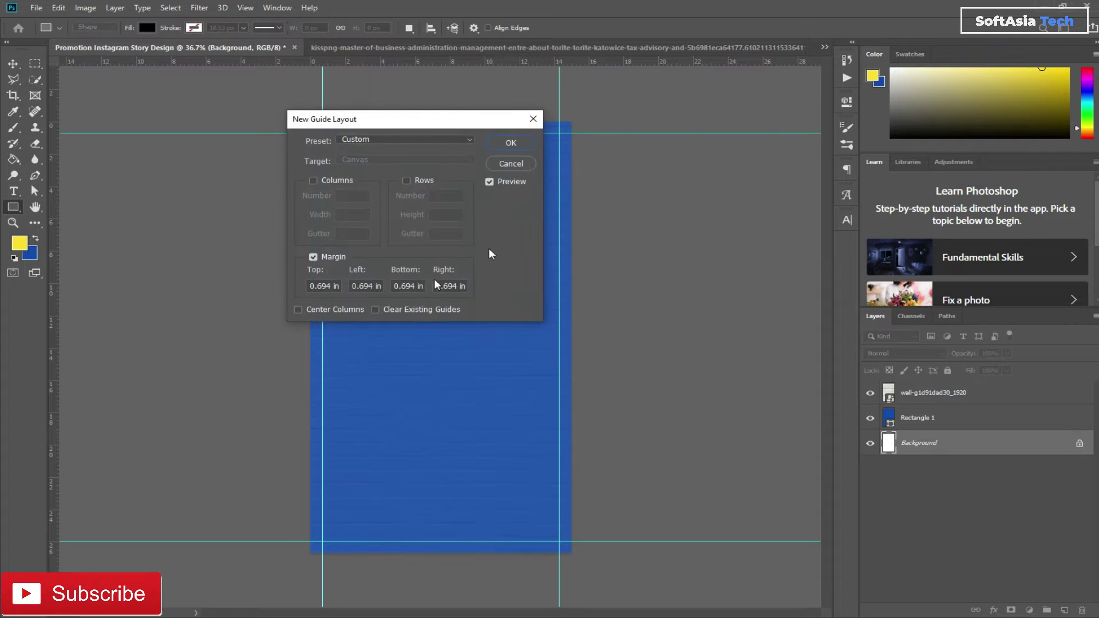
click(491, 144)
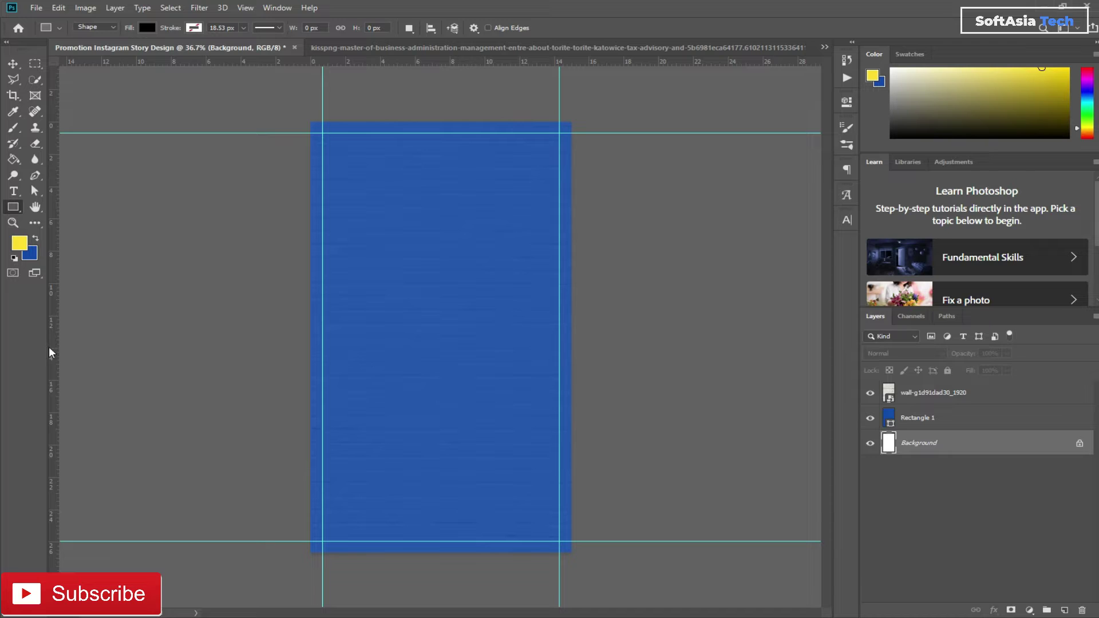
drag(451, 58, 399, 334)
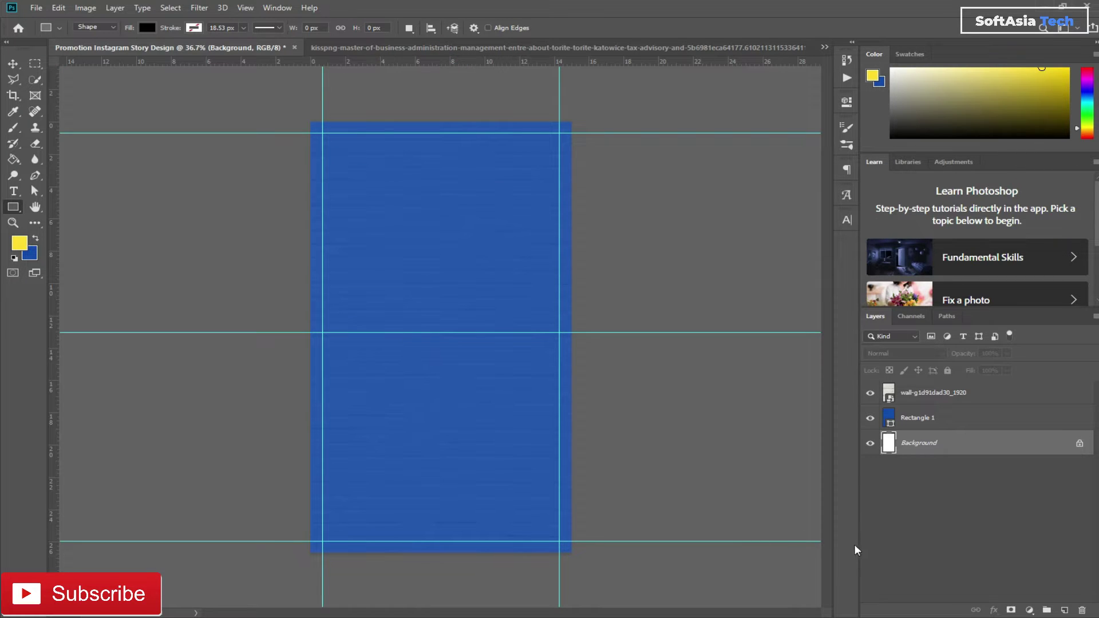
Group the wall image layer with the blue rectangle layer and name the group bg
click(1007, 420)
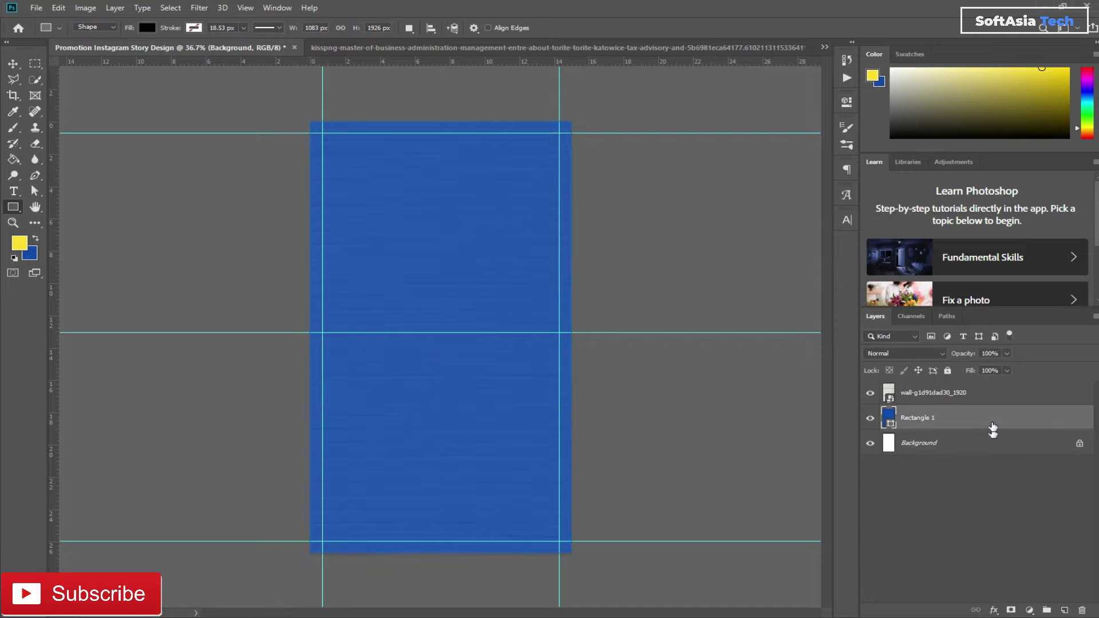
shift+click(984, 394)
key(ctrl+g)
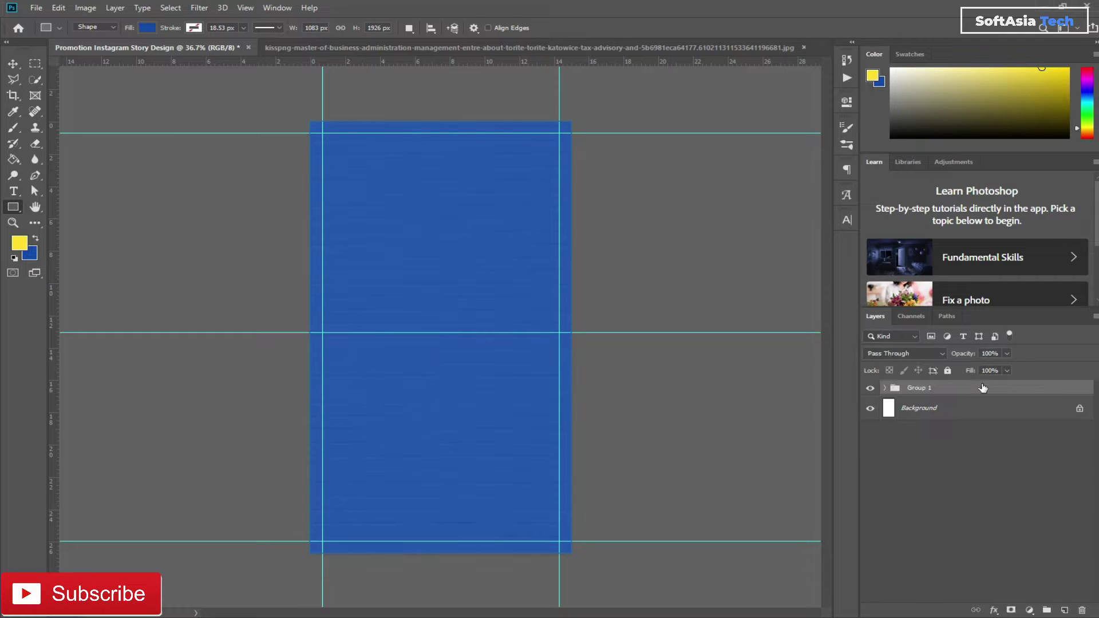
double_click(917, 387)
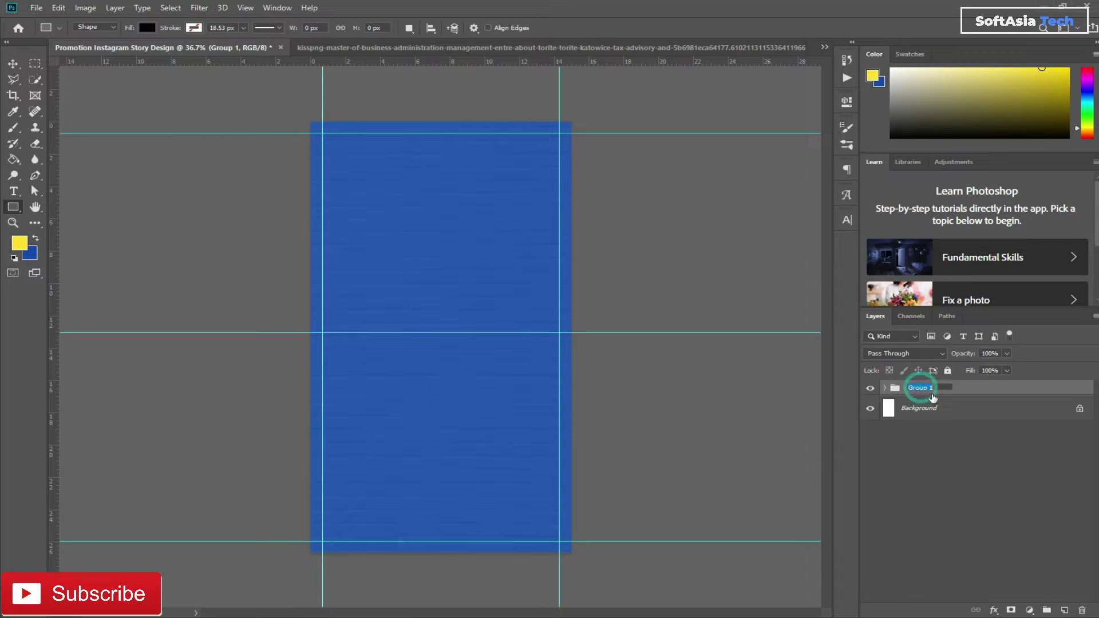
text(bg)
click(992, 394)
Add a vertical guide near the canvas centre and draw an ellipse about 914 px wide and high around the middle
drag(50, 366, 438, 358)
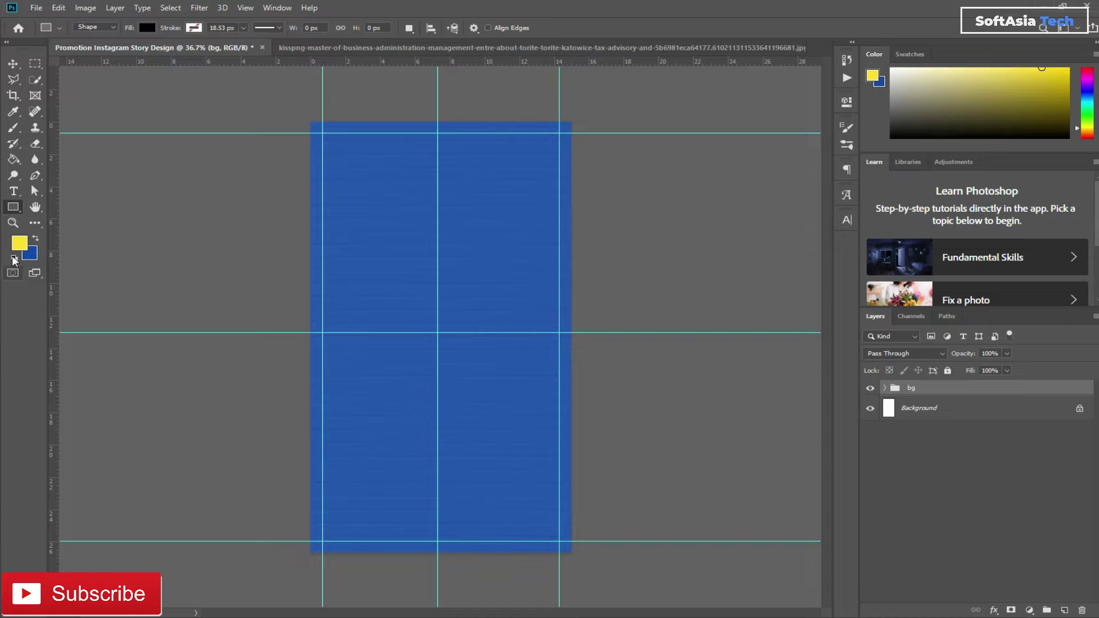
click(13, 207)
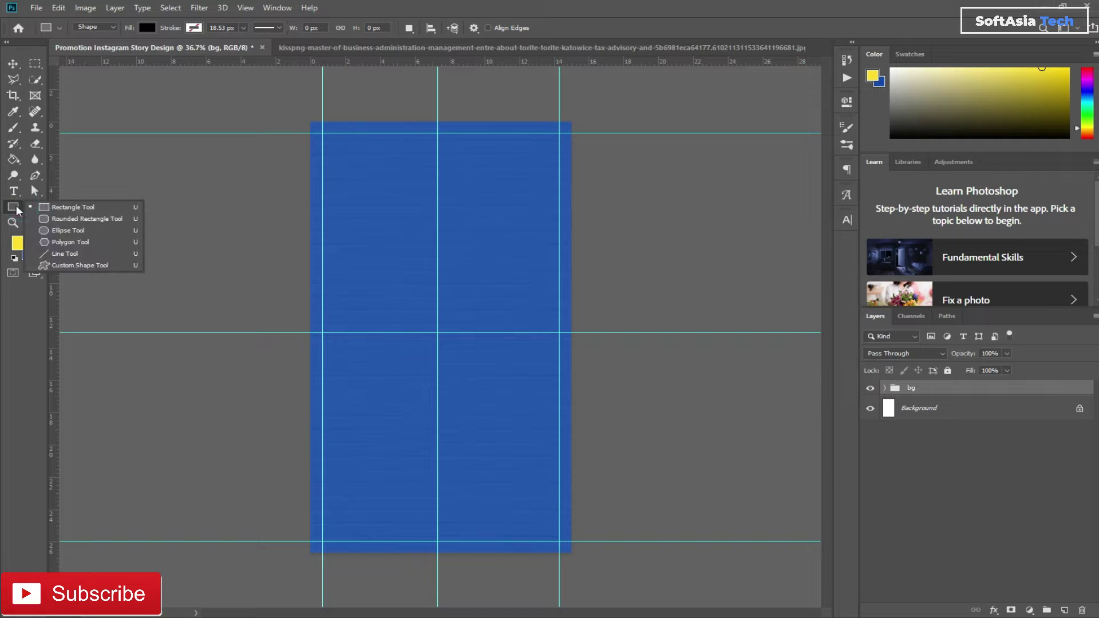
click(80, 231)
drag(333, 248, 555, 454)
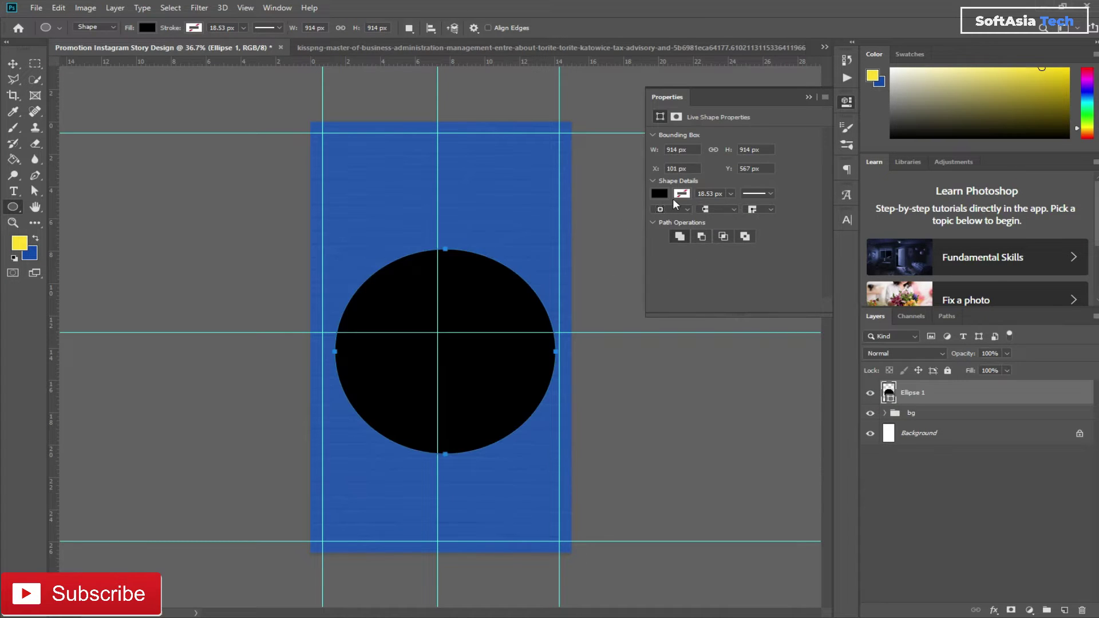
Fill the ellipse with the recently used yellow
click(663, 195)
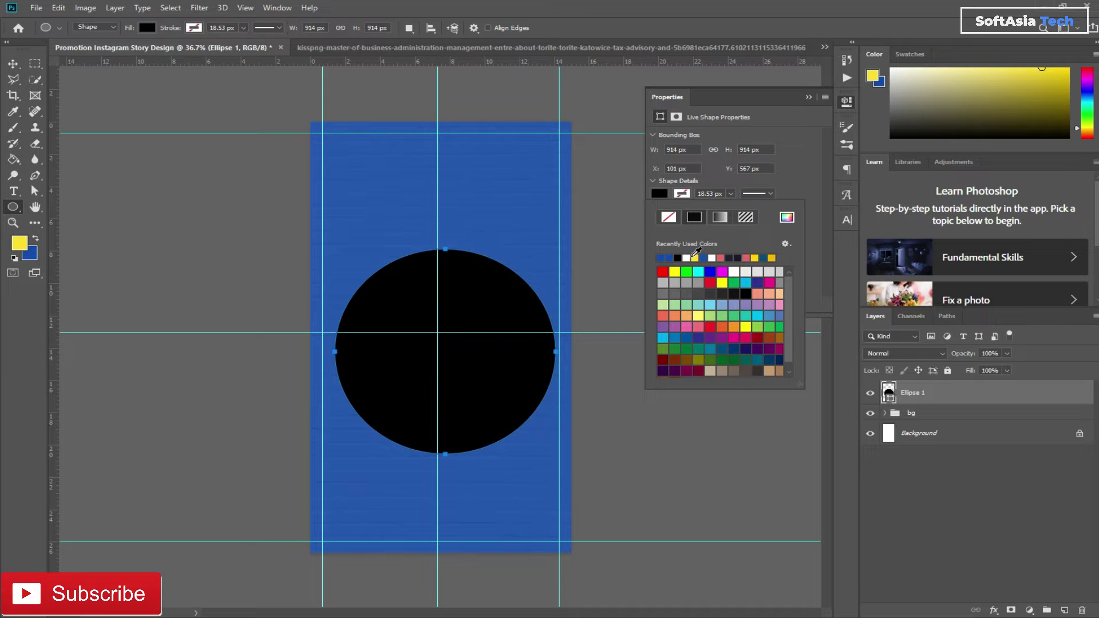
click(694, 258)
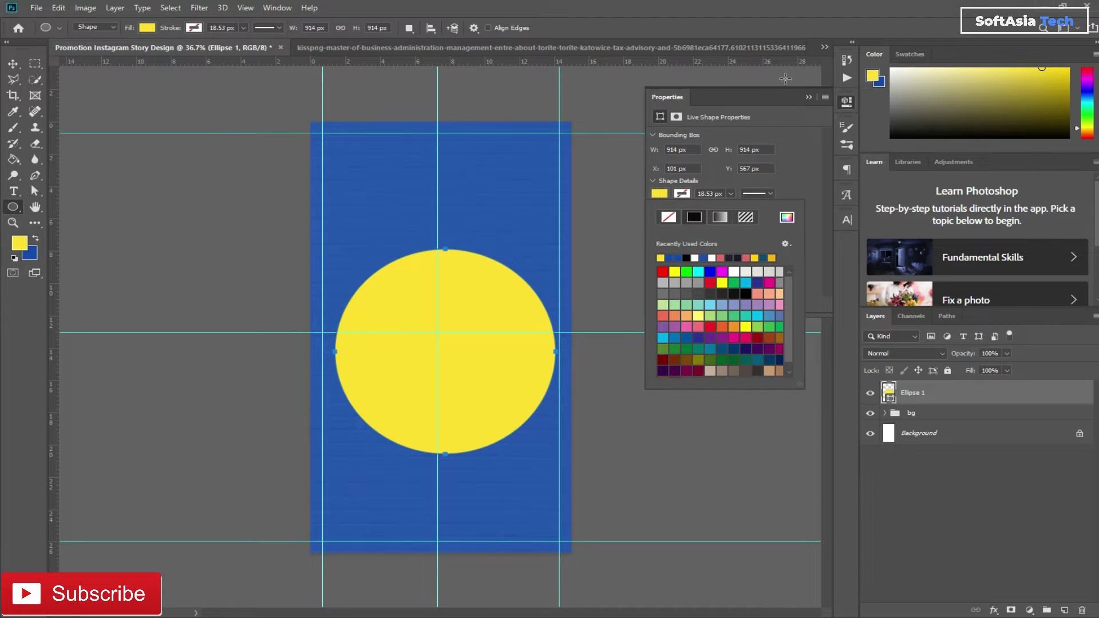
click(809, 97)
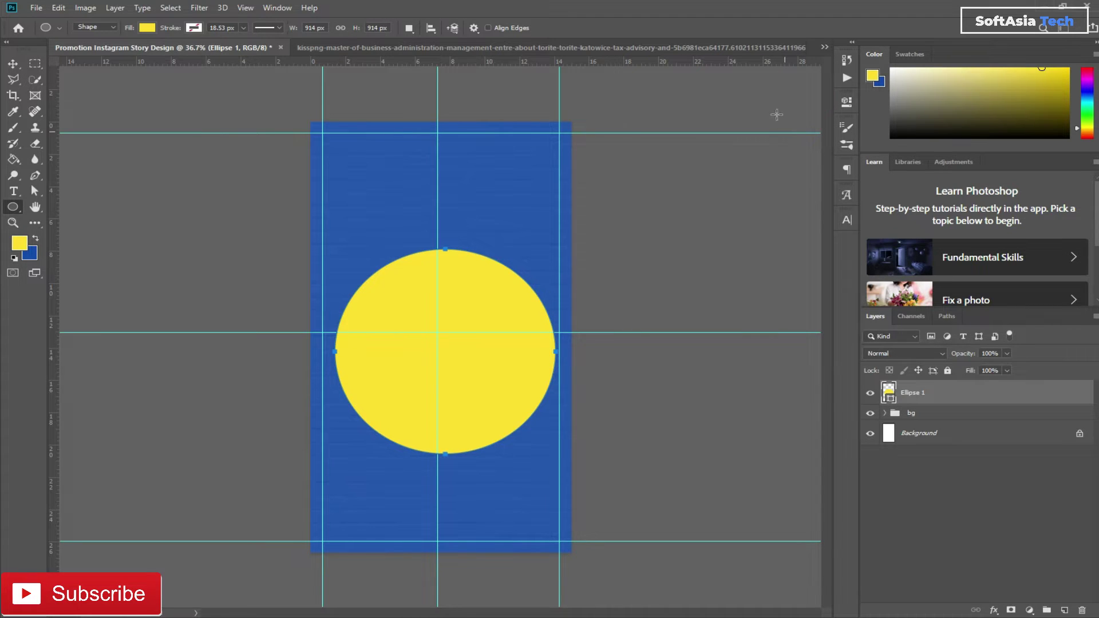
Enlarge the yellow ellipse to about 966 × 964 px and move it lower on the canvas, between the side margin guides
scroll(448, 306, up, 2)
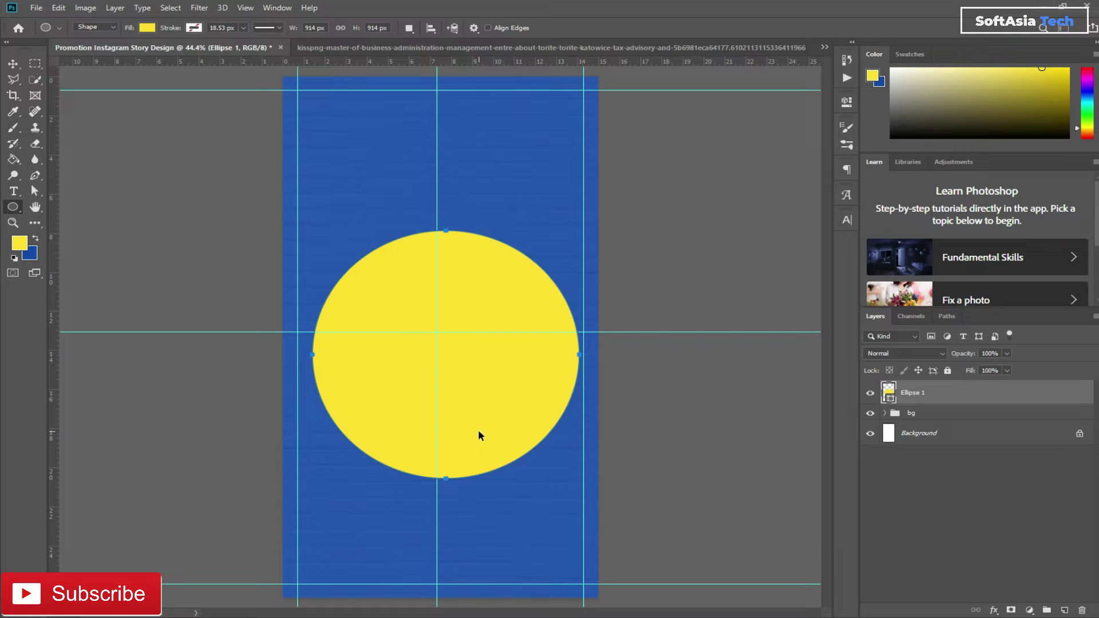
key(ctrl+t)
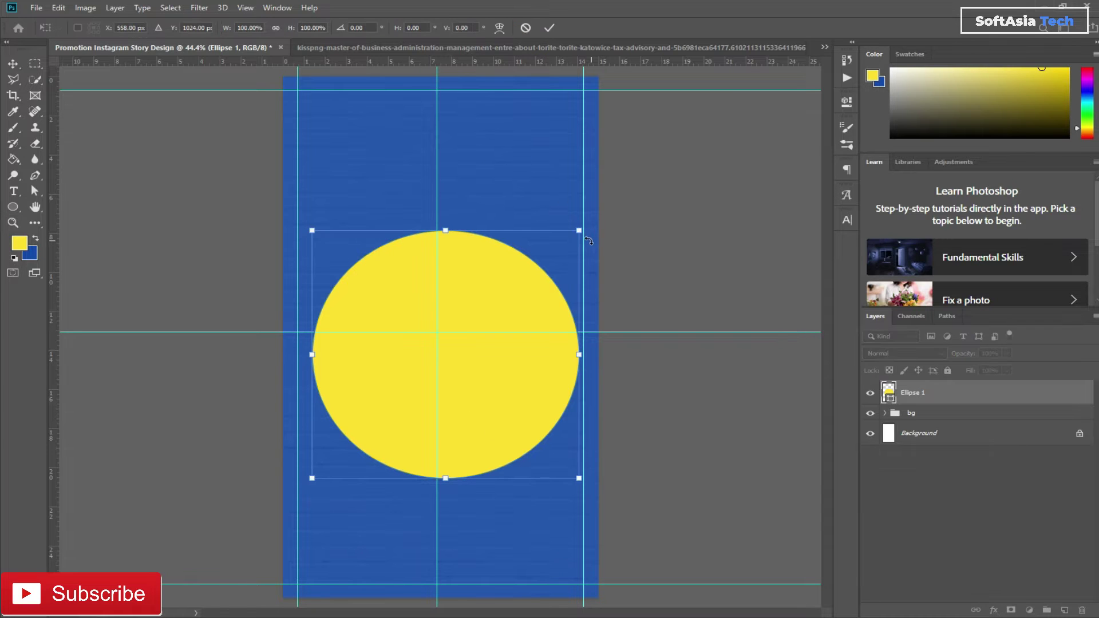
drag(579, 227, 599, 208)
drag(500, 248, 486, 273)
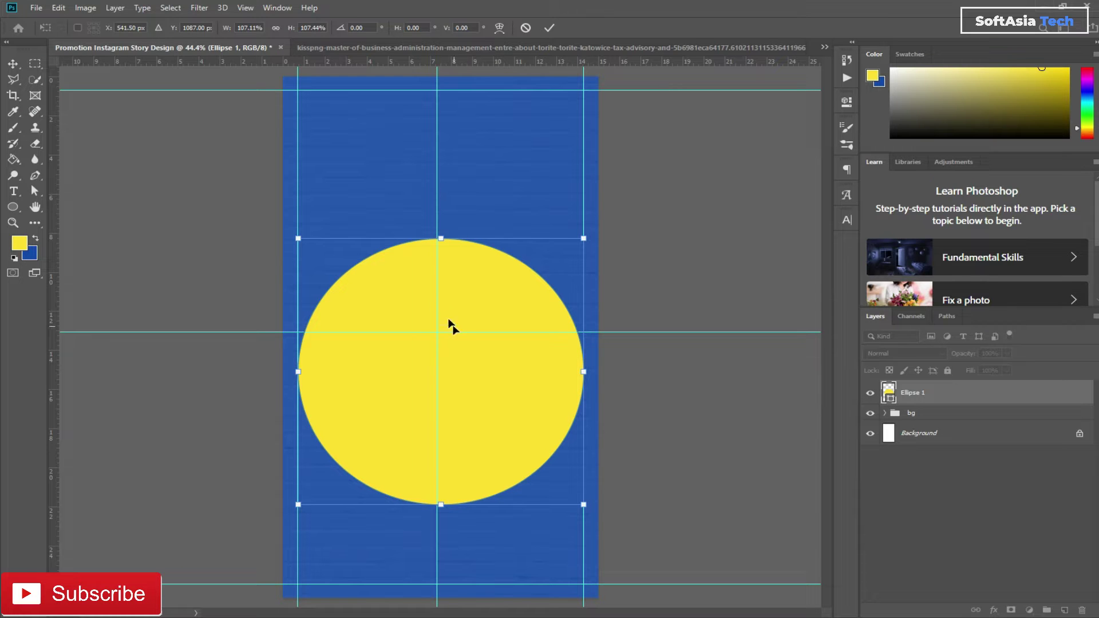
drag(584, 238, 581, 245)
click(472, 286)
drag(475, 294, 473, 307)
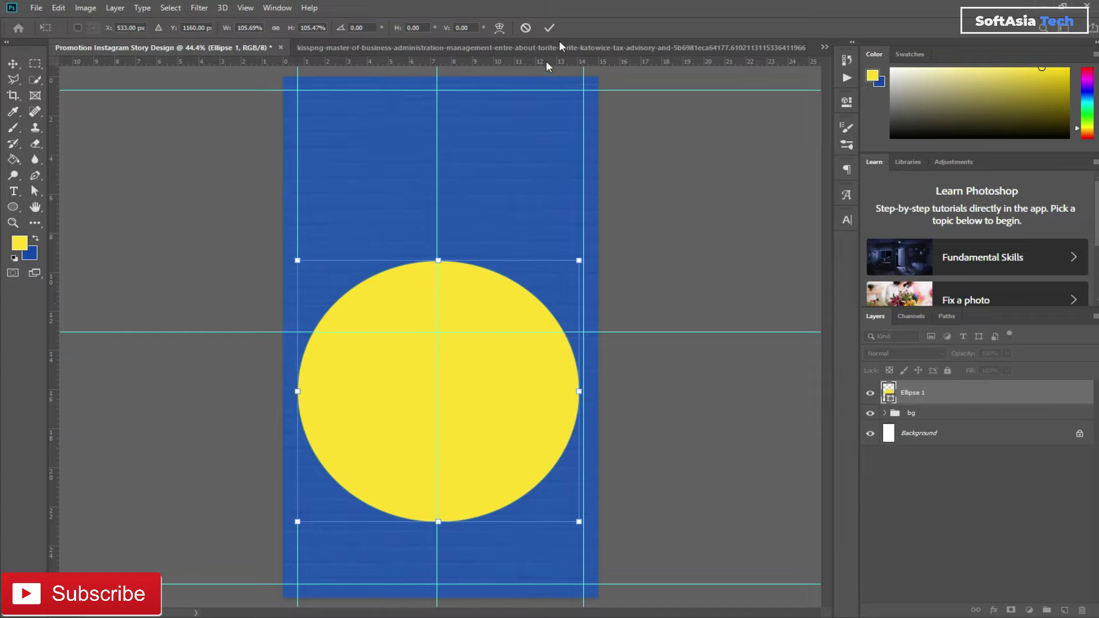
click(548, 29)
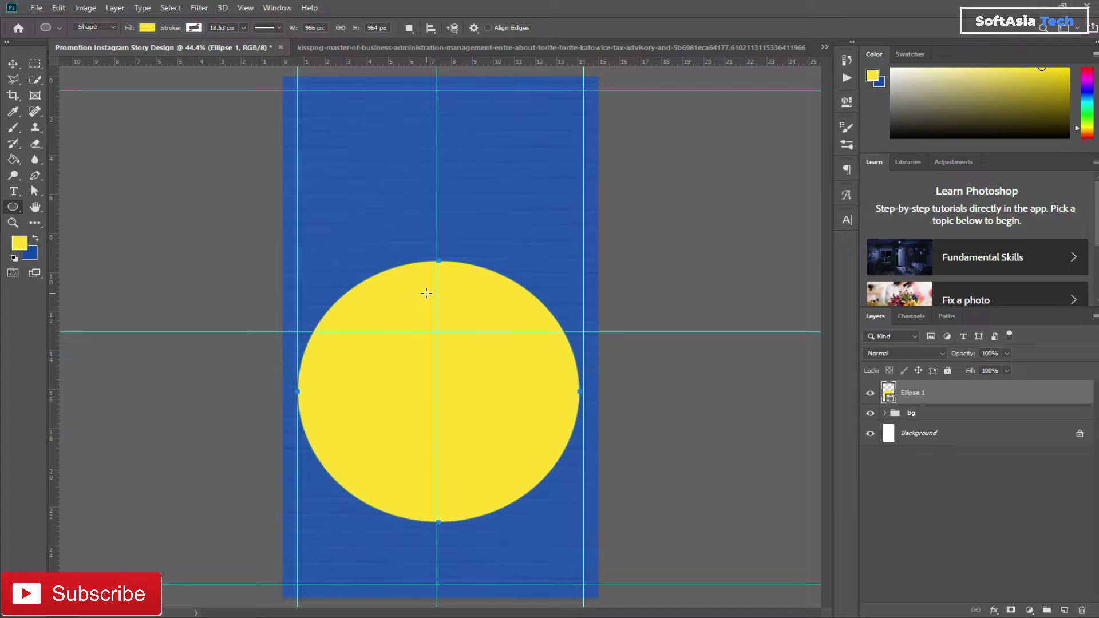
Bring the cut-out businessman from the other open document into the story design and position him over the yellow circle
click(442, 42)
key(v)
drag(589, 480, 452, 438)
drag(484, 498, 486, 436)
key(ctrl)
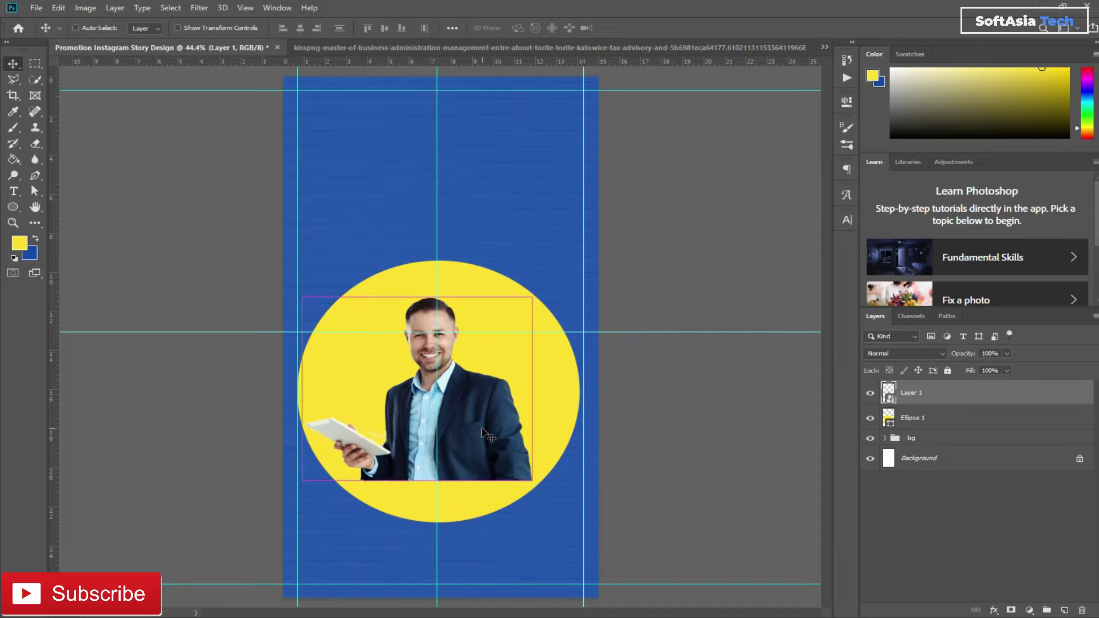
Scale the businessman to about 131% and position him so his lower edge meets the bottom of the circle
key(ctrl+t)
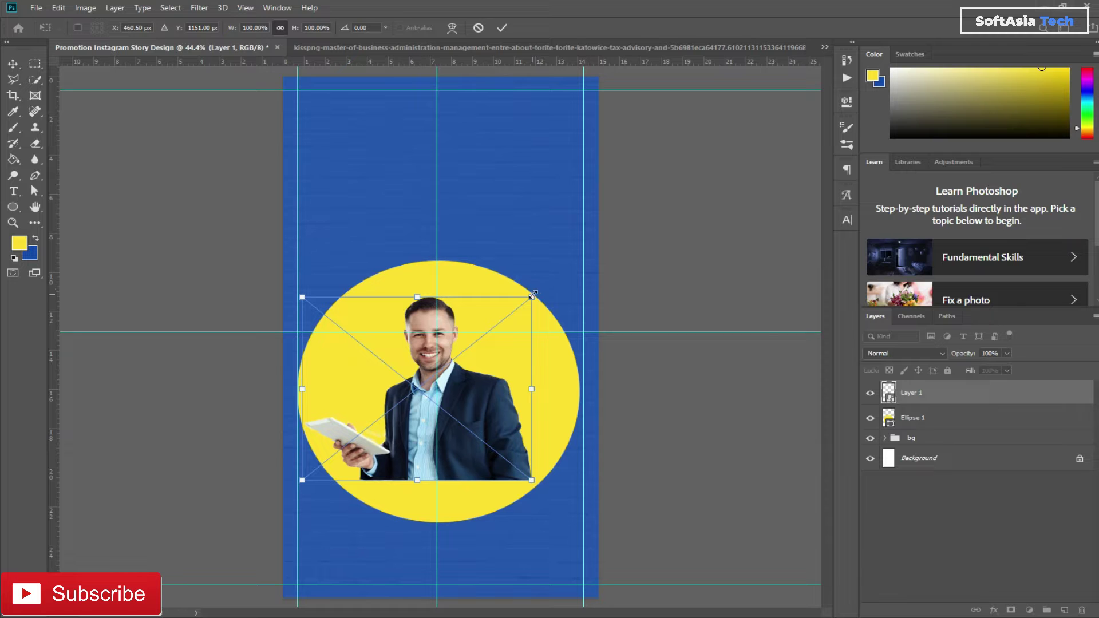
mouse_move(532, 292)
mouse_down()
mouse_move(553, 280)
mouse_move(554, 292)
mouse_up()
drag(474, 374, 474, 413)
drag(553, 330, 596, 296)
drag(461, 424, 414, 443)
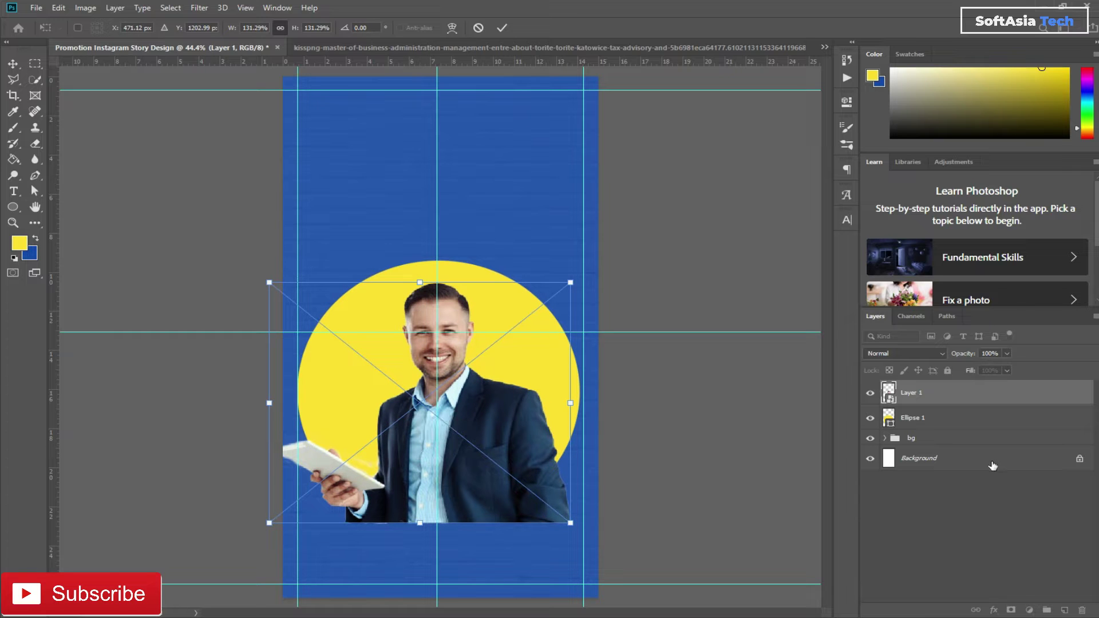
Mask the businessman layer with the outline of the yellow ellipse
ctrl+click(885, 419)
click(920, 395)
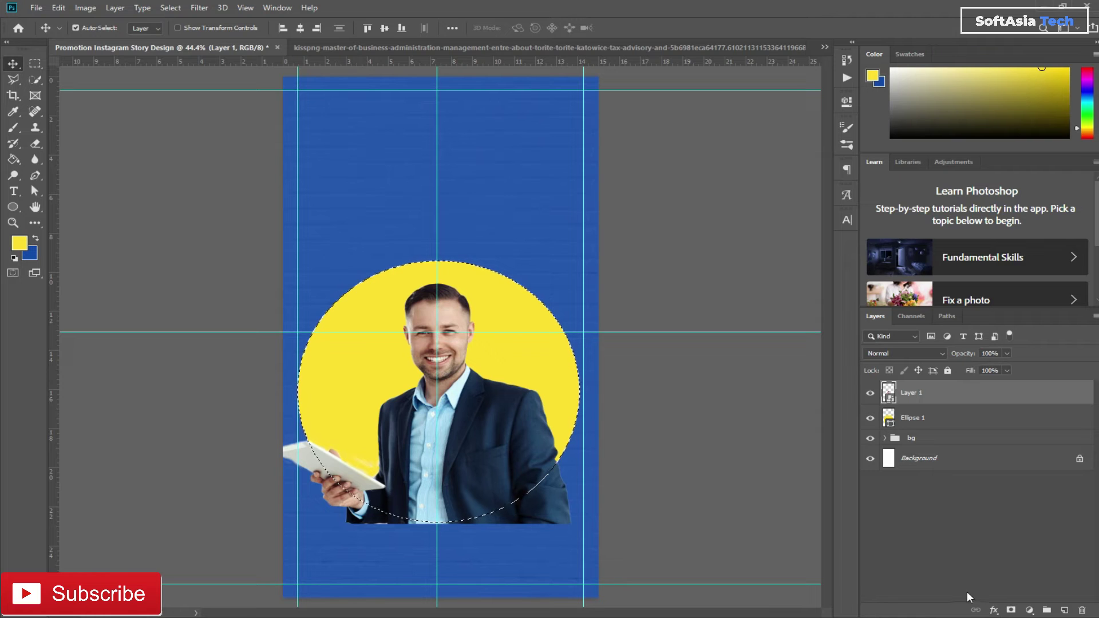
click(1010, 609)
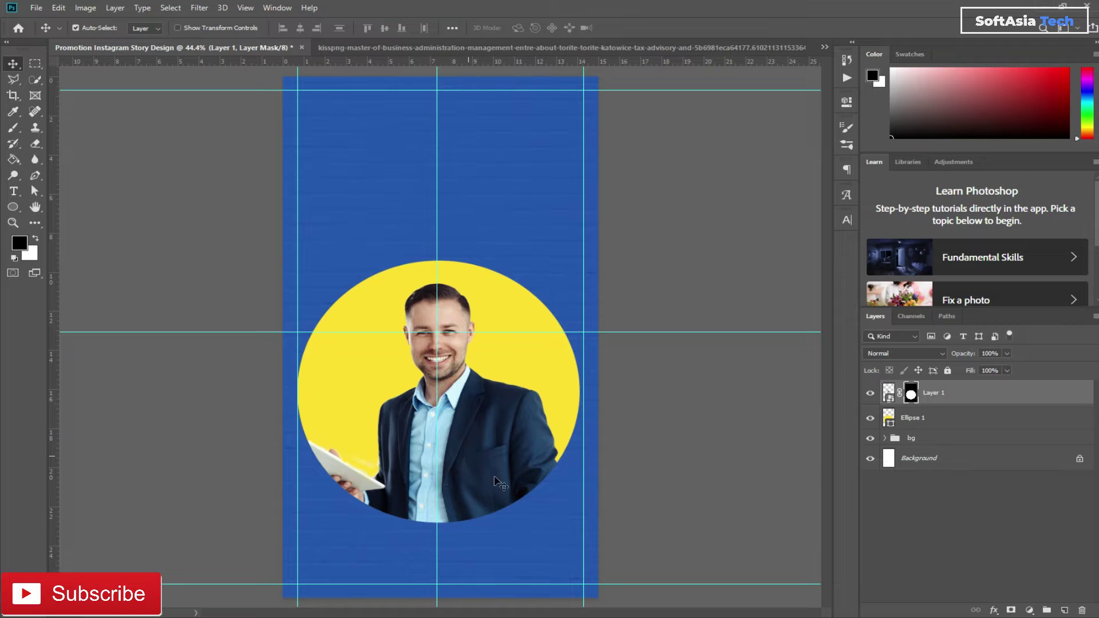
Reposition the masked businessman, centre him horizontally and vertically on a selection of the masked circle, and deselect
drag(502, 463, 495, 461)
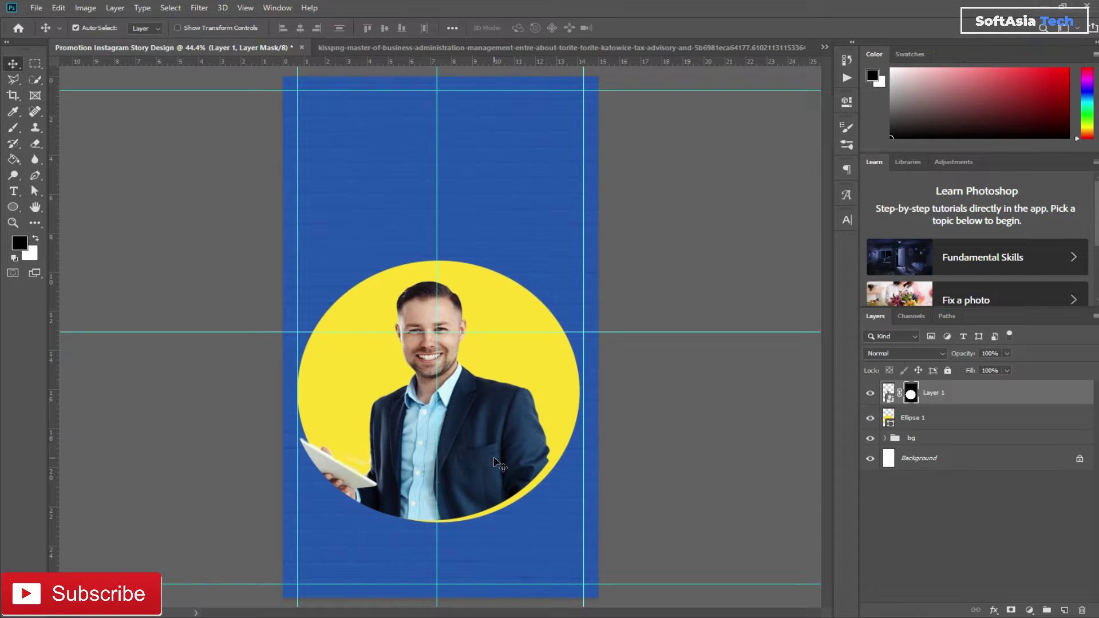
drag(493, 457, 493, 457)
ctrl+click(888, 395)
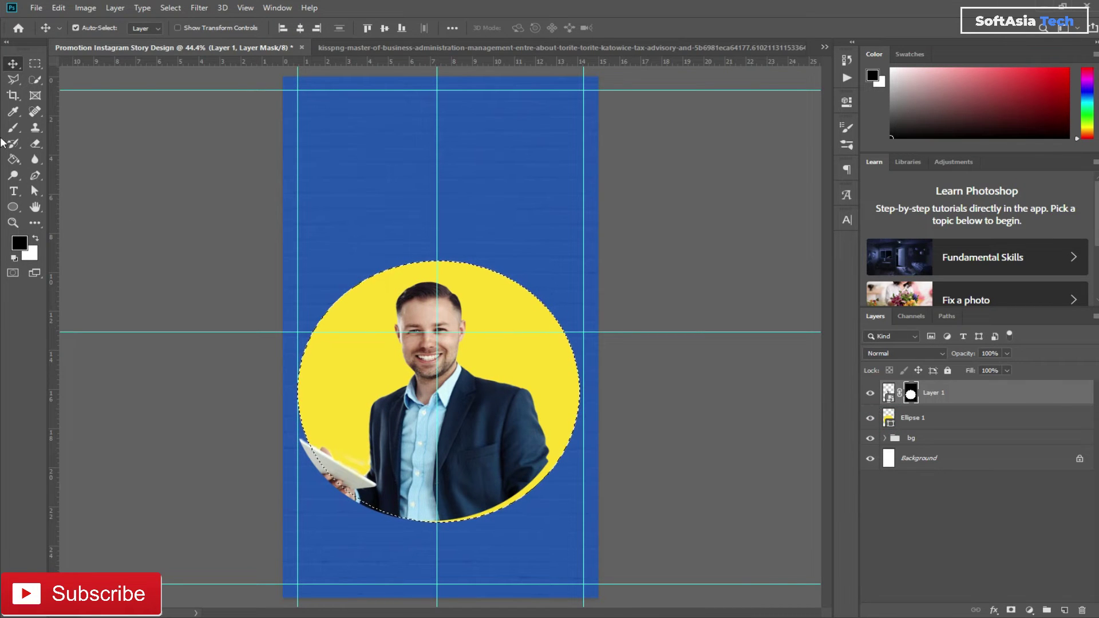
click(300, 27)
click(384, 28)
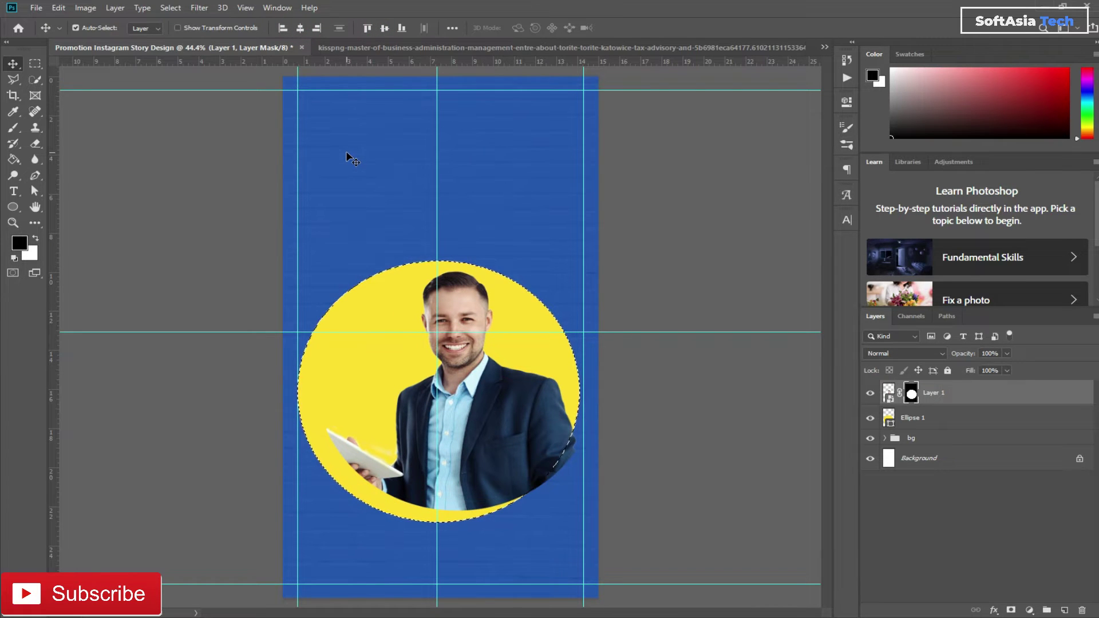
key(ctrl)
key(ctrl+d)
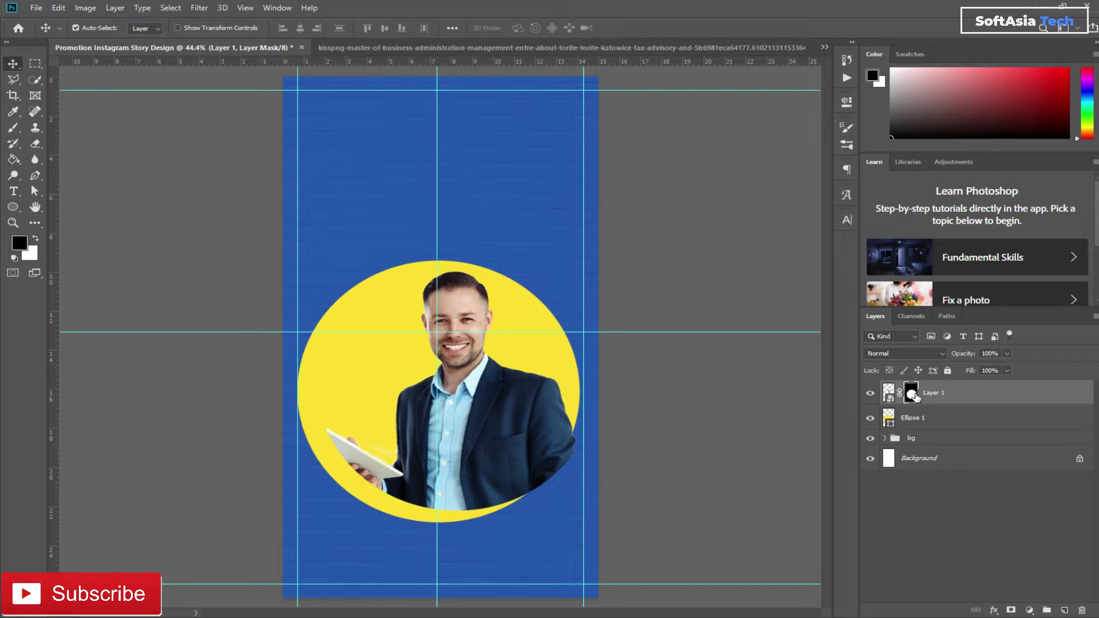
Delete the businessman layer's mask, shift him slightly lower over the yellow circle, and deselect the circle outline
drag(914, 394, 1082, 610)
ctrl+click(888, 418)
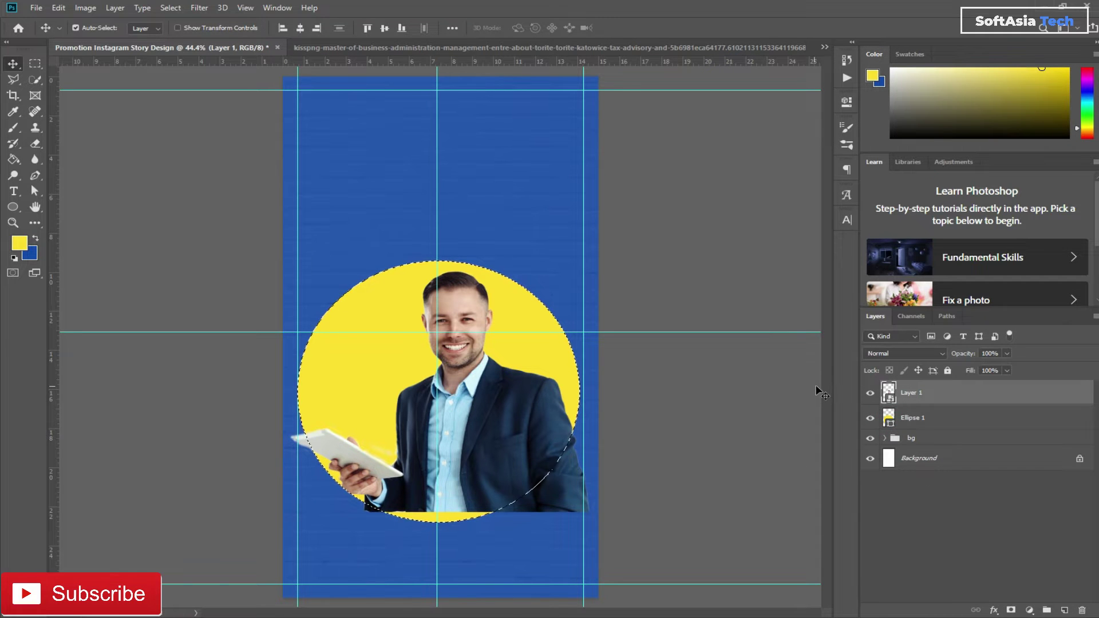
drag(518, 403, 515, 409)
drag(519, 416, 518, 416)
key(shift+Up)
key(shift+Up)
key(shift+Up)
key(shift+Up)
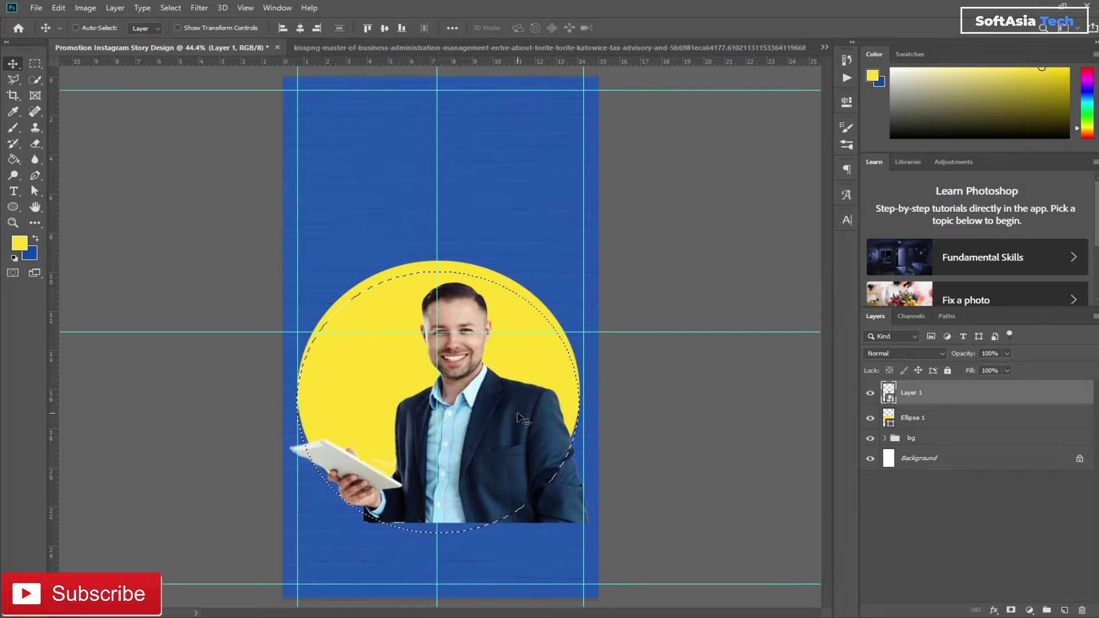
key(ctrl+d)
Shift the businessman slightly left with his lower edge at the circle's bottom, and mask his layer with the yellow ellipse's outline
drag(517, 412, 511, 421)
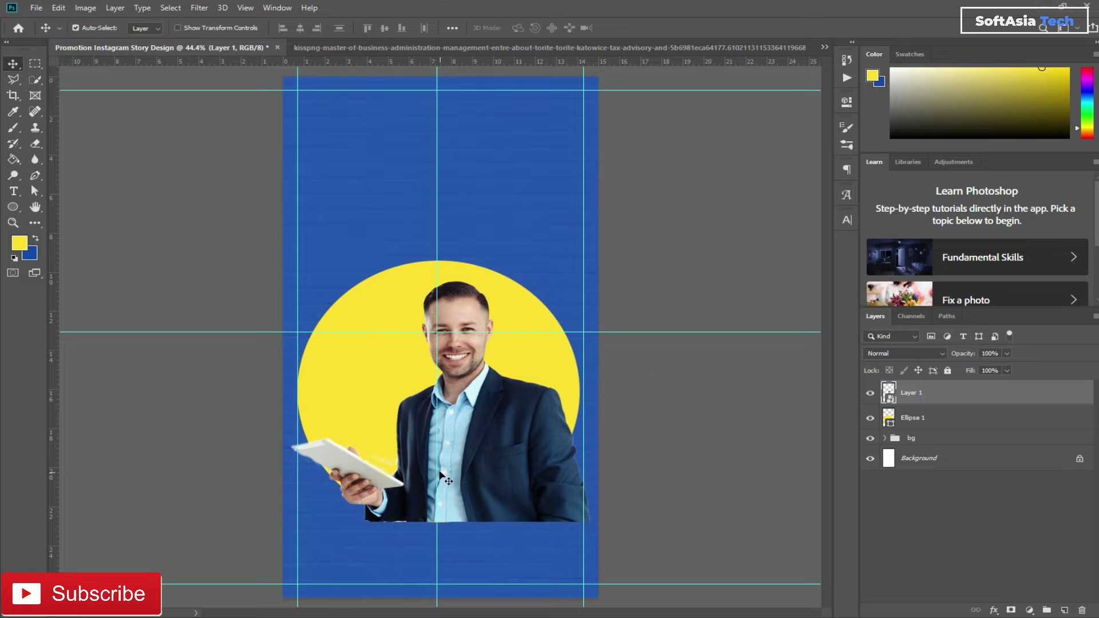
key(Left)
key(Left)
key(Left)
key(Left)
key(Left)
key(Left)
key(Left)
key(Left)
key(Left)
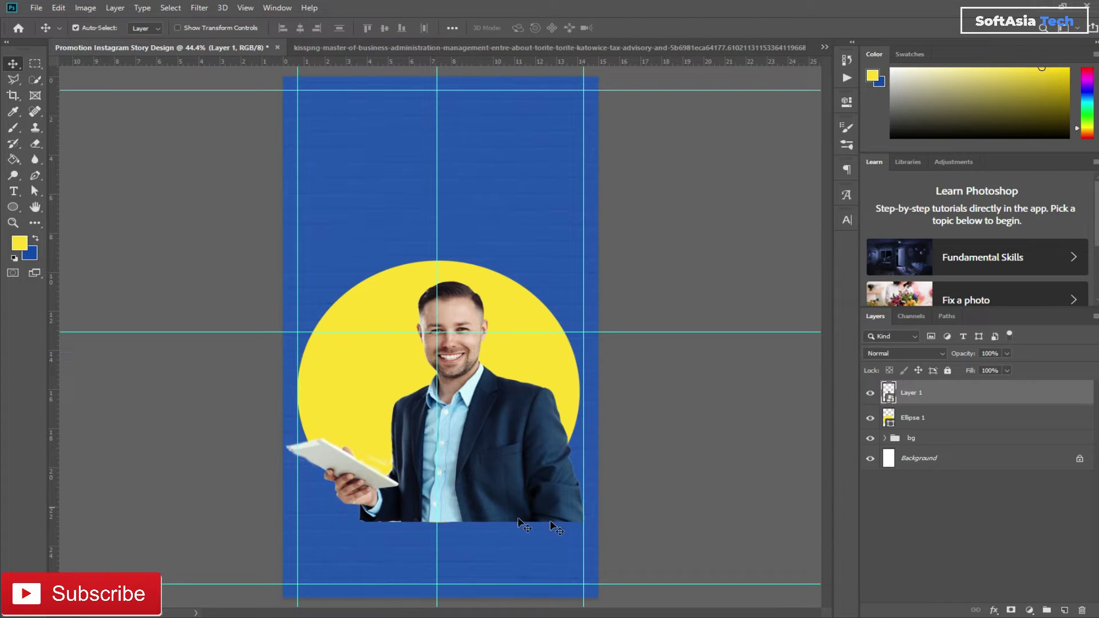
ctrl+click(889, 417)
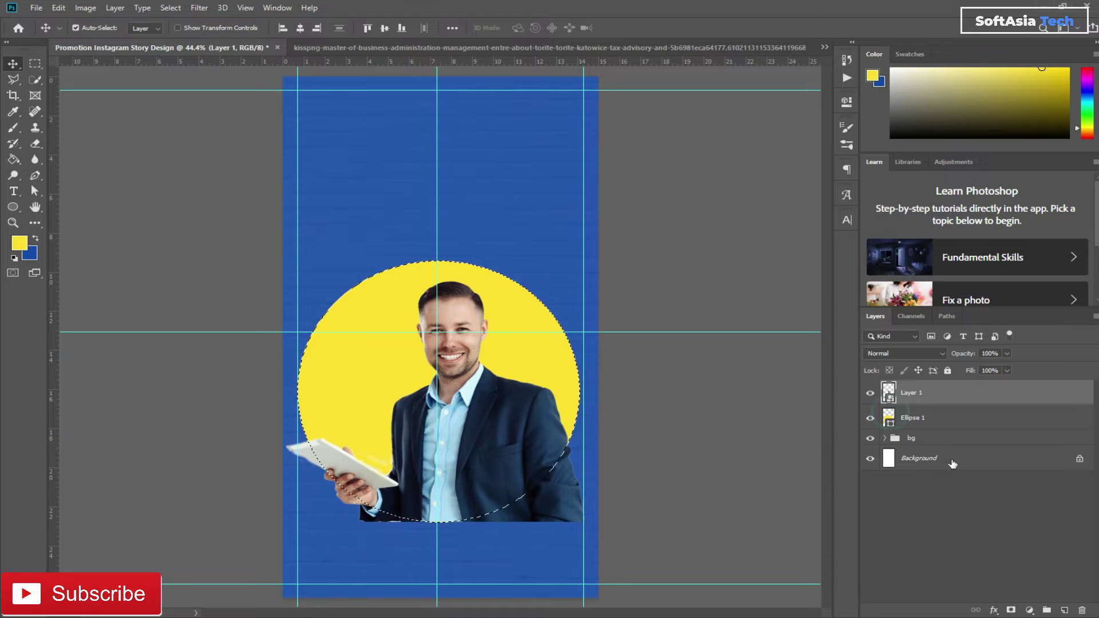
click(1010, 610)
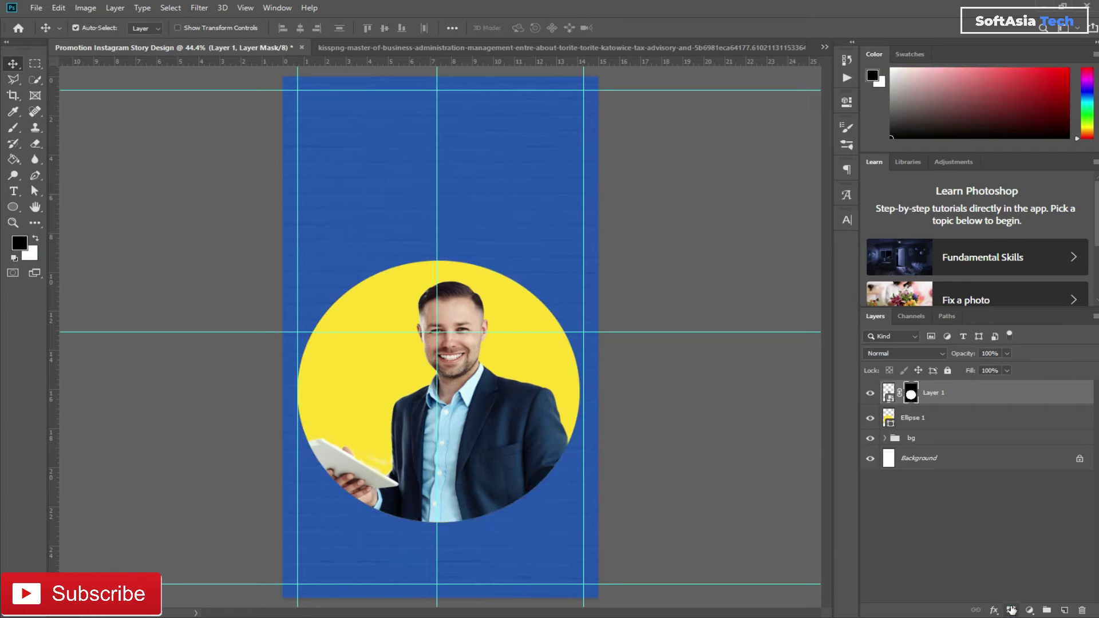
Add a drop shadow to the yellow ellipse with 15% spread and a 38 px size
click(938, 423)
double_click(933, 424)
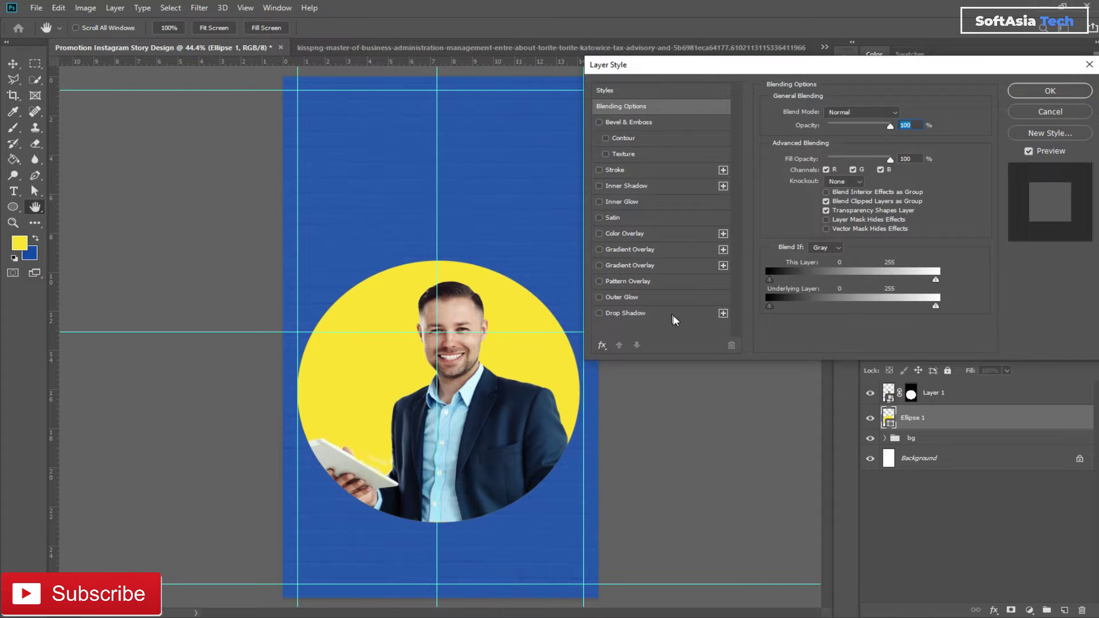
click(657, 312)
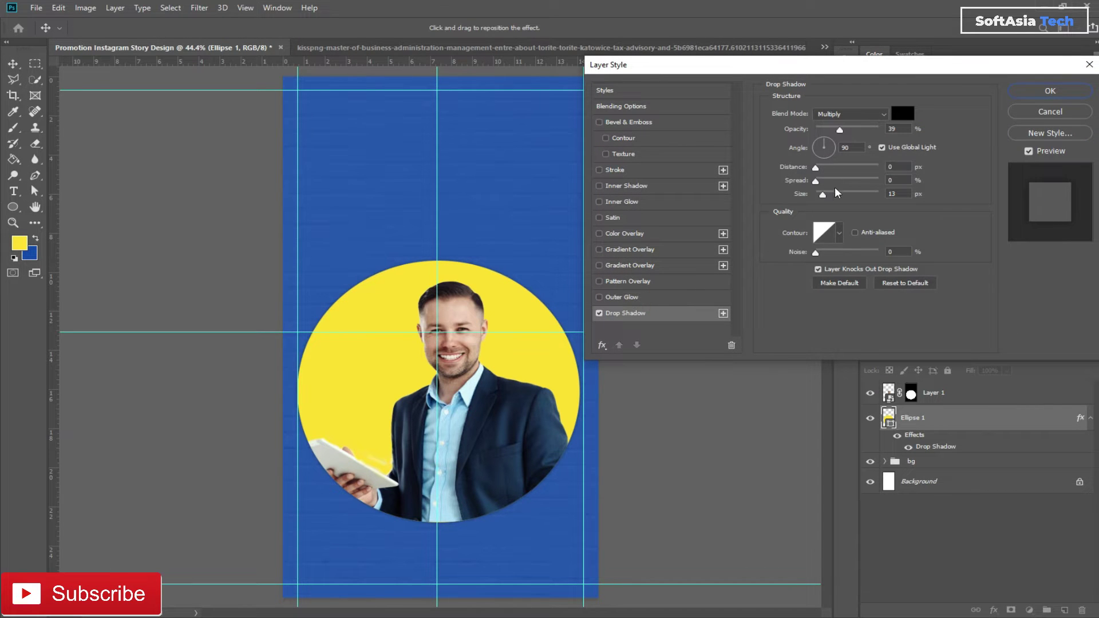
mouse_move(816, 183)
mouse_down()
mouse_move(836, 186)
mouse_move(831, 199)
mouse_move(825, 186)
mouse_up()
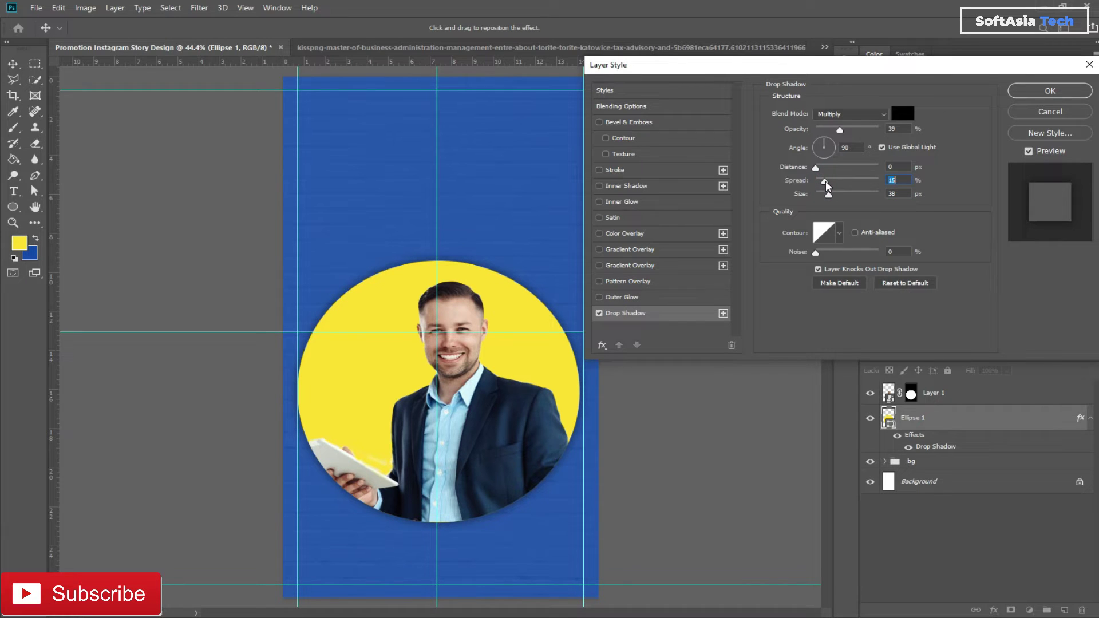
click(1040, 91)
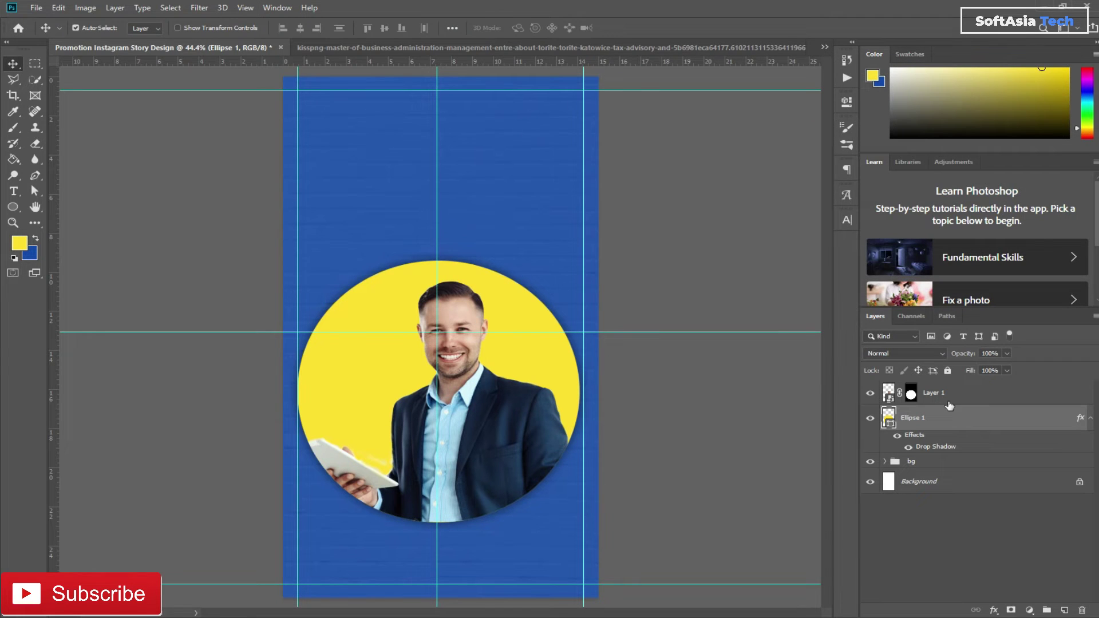
Group the businessman and yellow ellipse layers and name the group "image"
shift+click(958, 395)
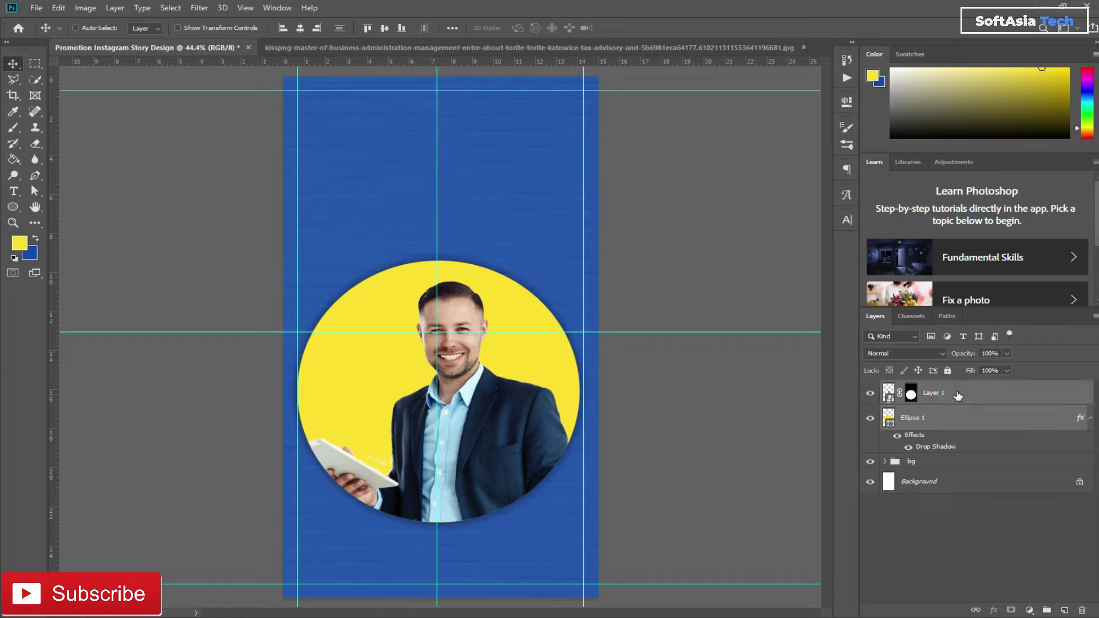
key(ctrl+g)
double_click(916, 387)
double_click(922, 387)
key(BackSpace)
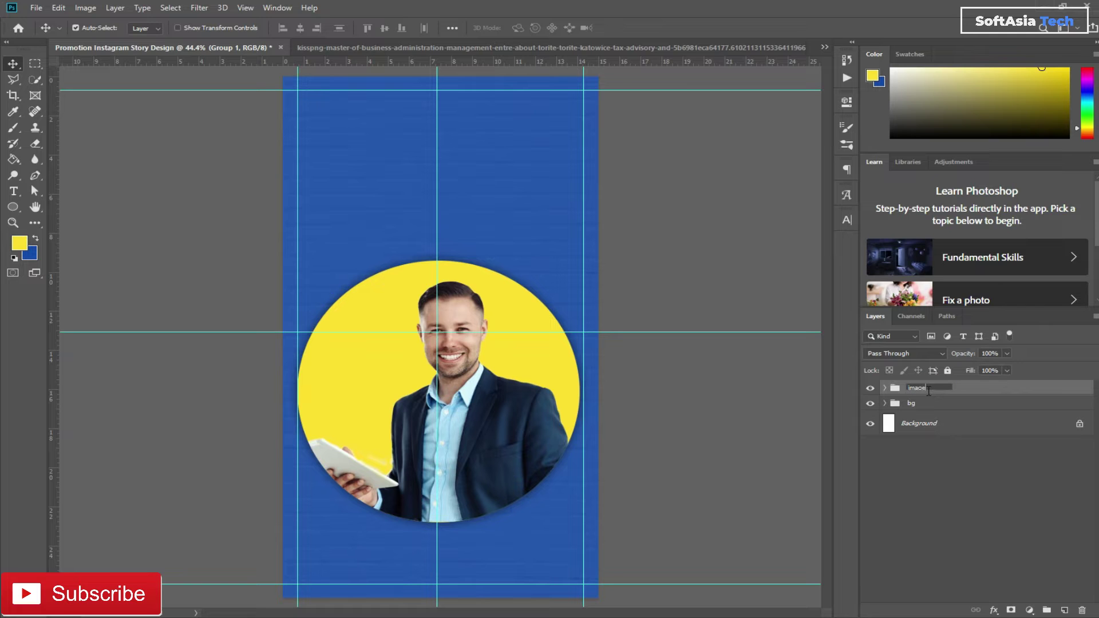
key(Return)
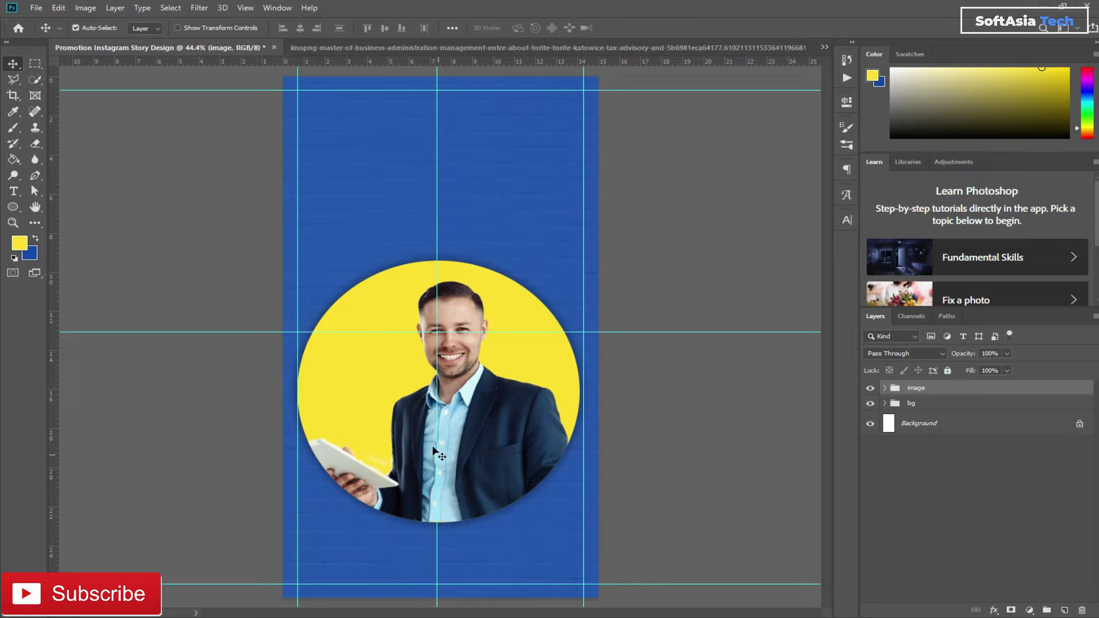
Move the image group upward to leave more blue space beneath the circle
scroll(396, 543, up, 2)
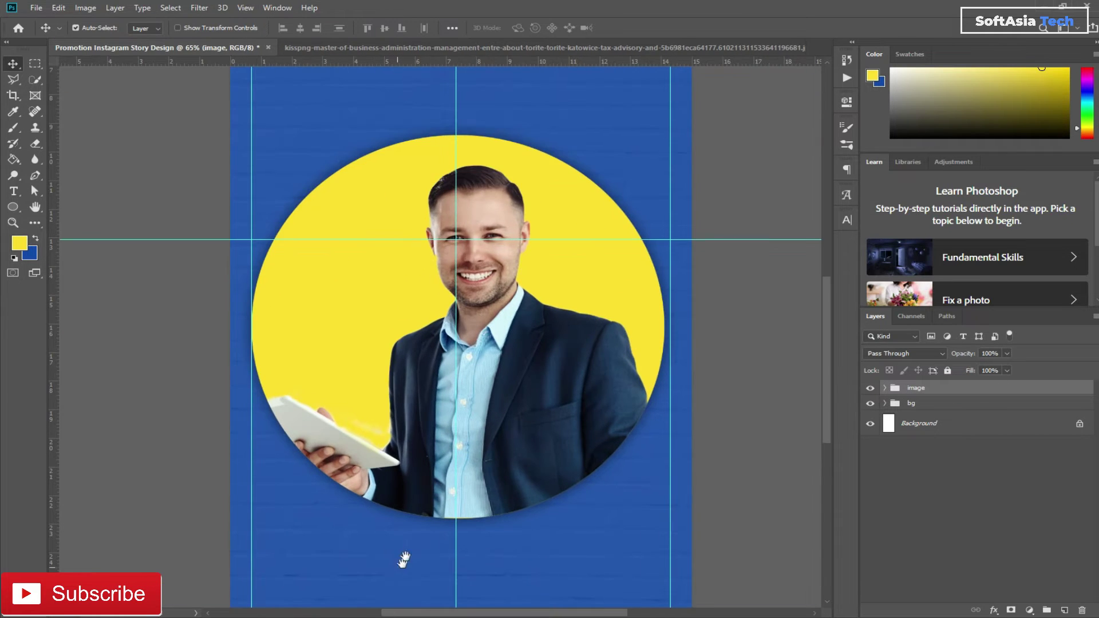
drag(400, 564, 407, 422)
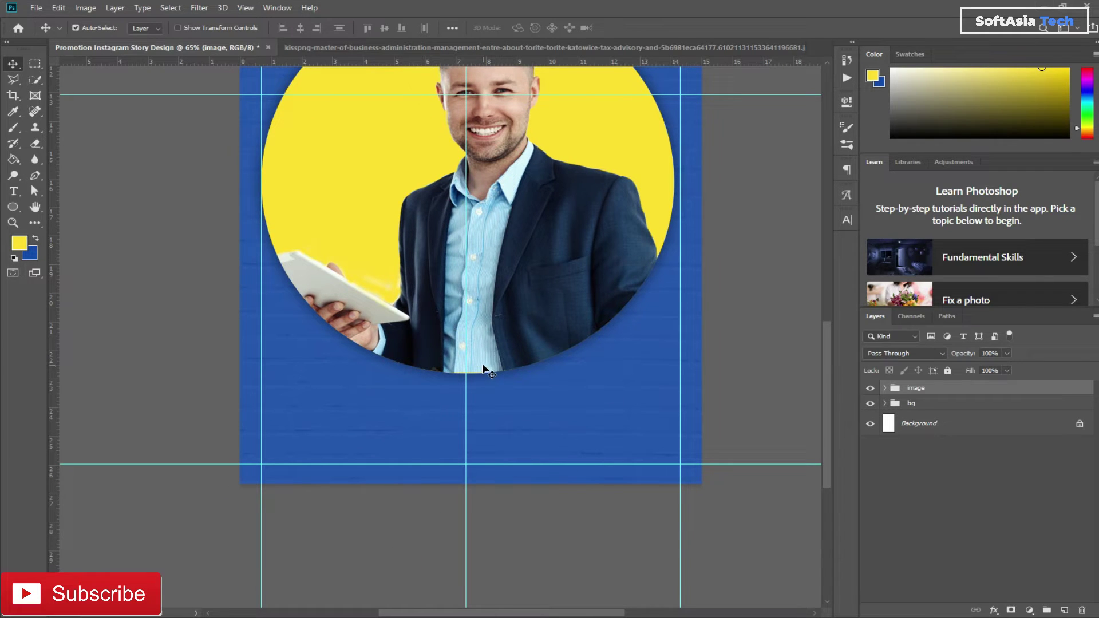
drag(484, 367, 485, 353)
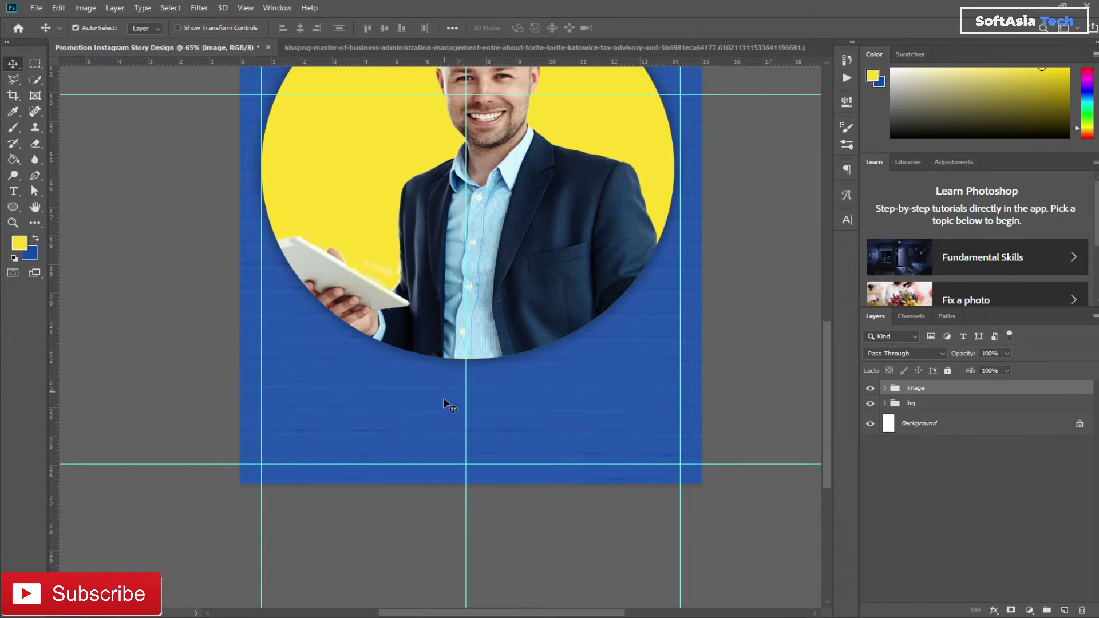
scroll(444, 398, up, 3)
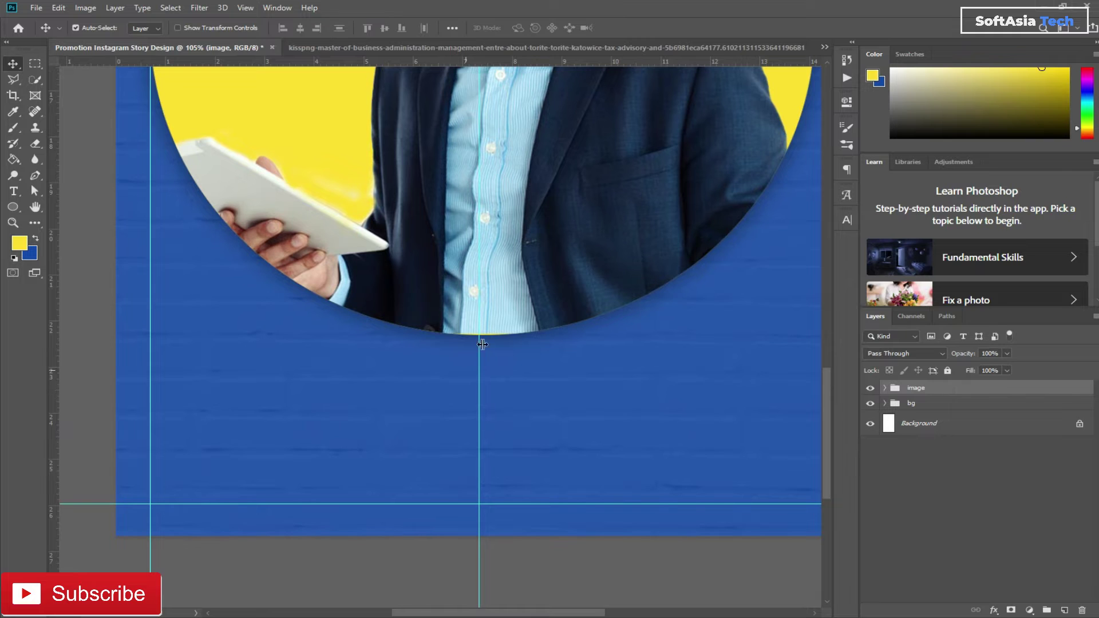
key(shift+Up)
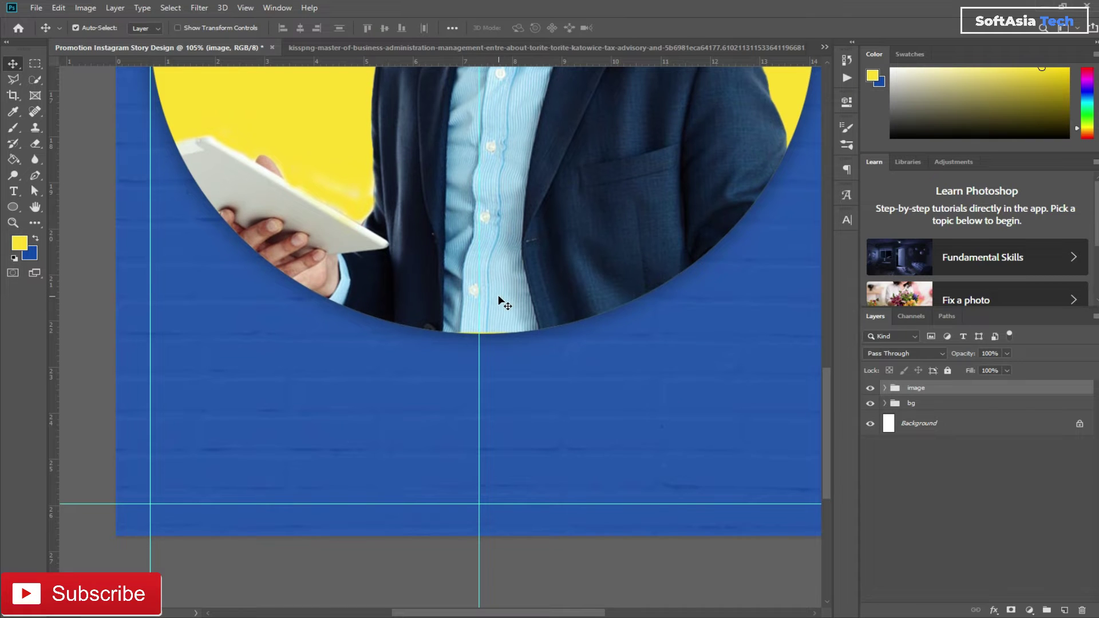
key(shift+Up)
key(shift+Up)
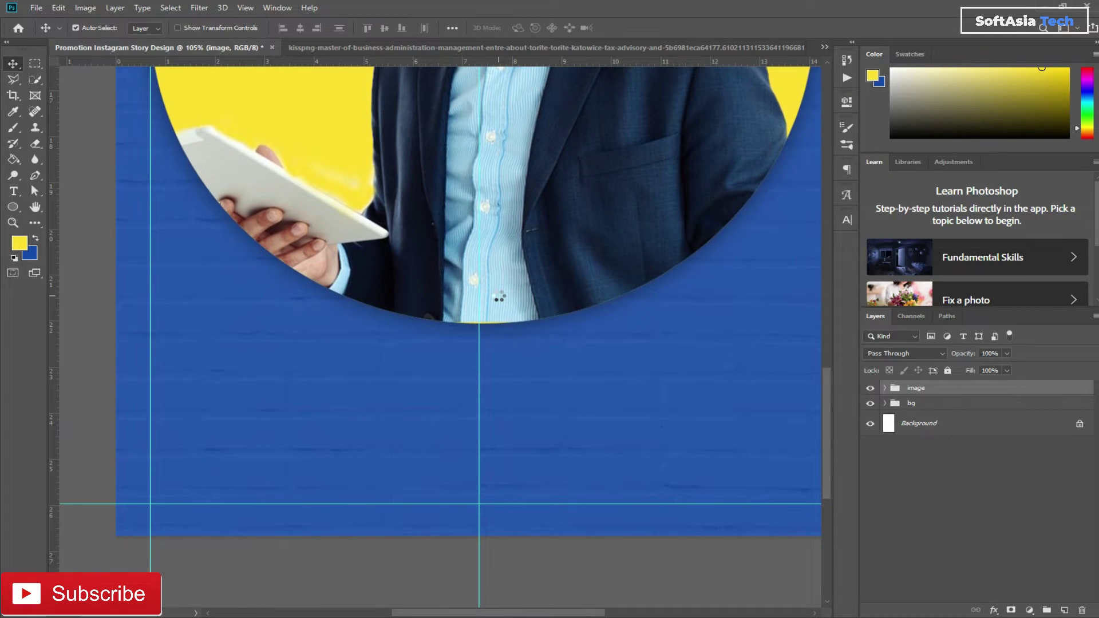
key(shift+Up)
key(shift+Up)
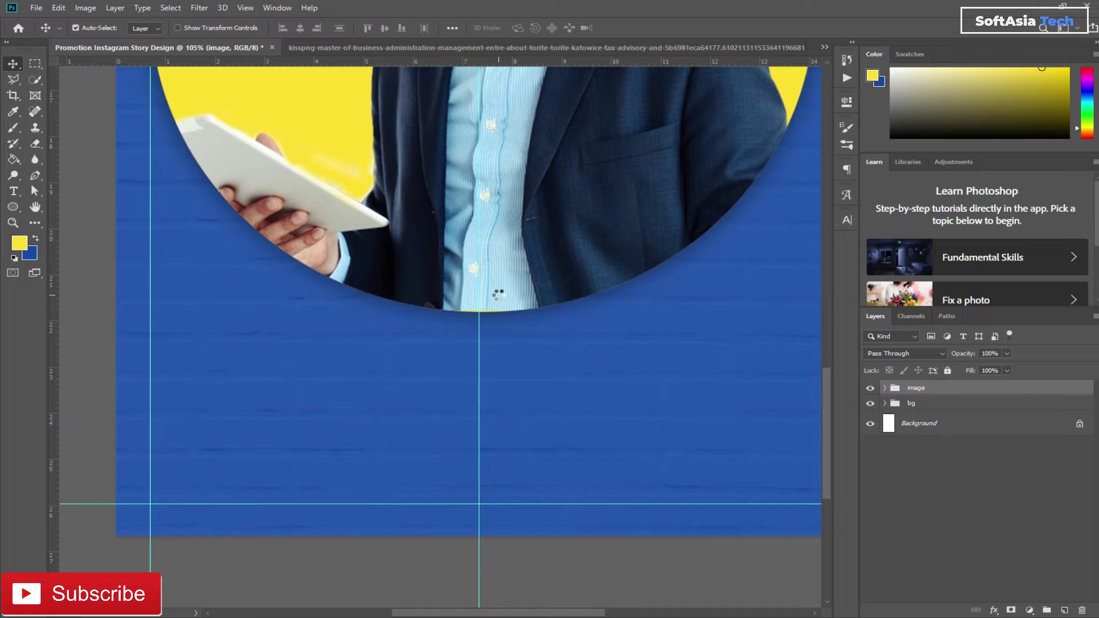
key(Up)
Nudge the image group slightly to the right and a touch higher
key(Right)
key(Right)
key(Right)
key(Right)
key(Right)
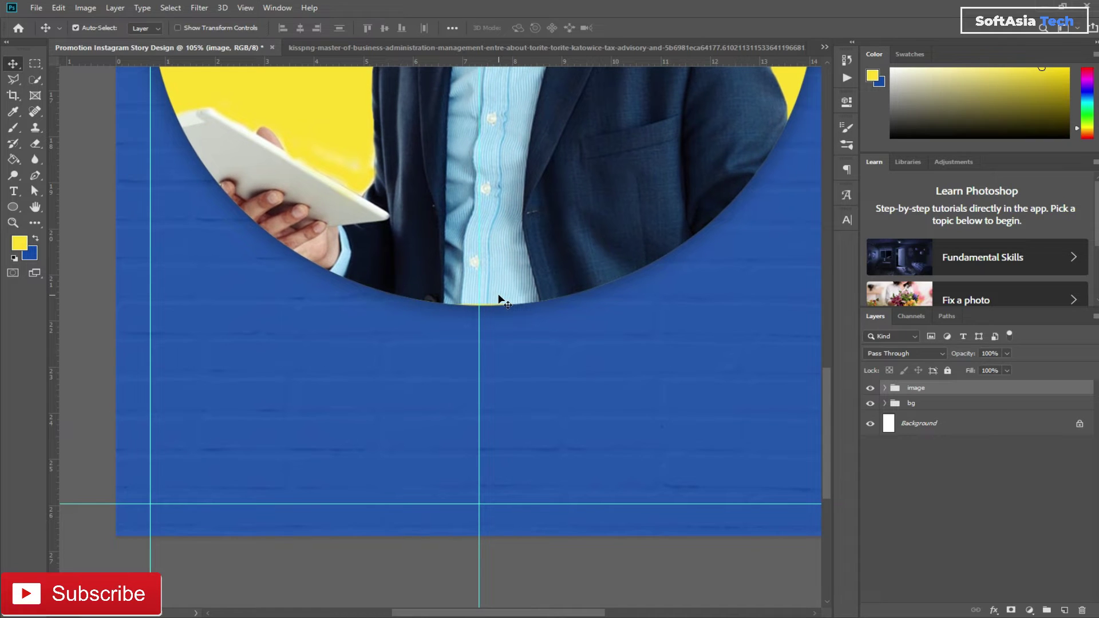
key(Right)
key(Right)
key(Right)
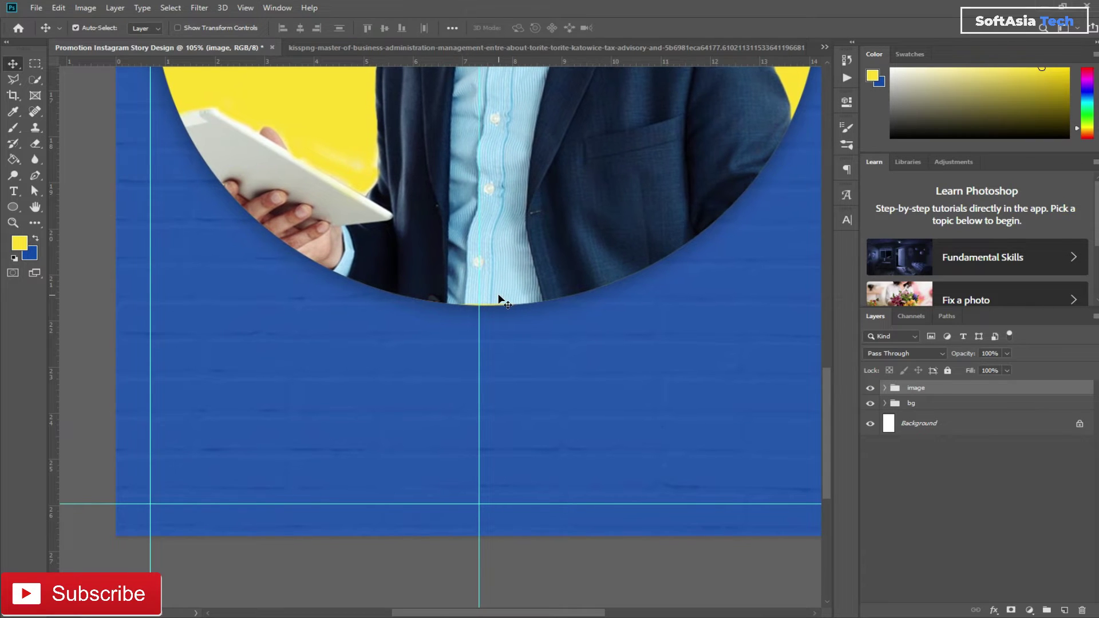
key(Up)
key(Up)
key(Up)
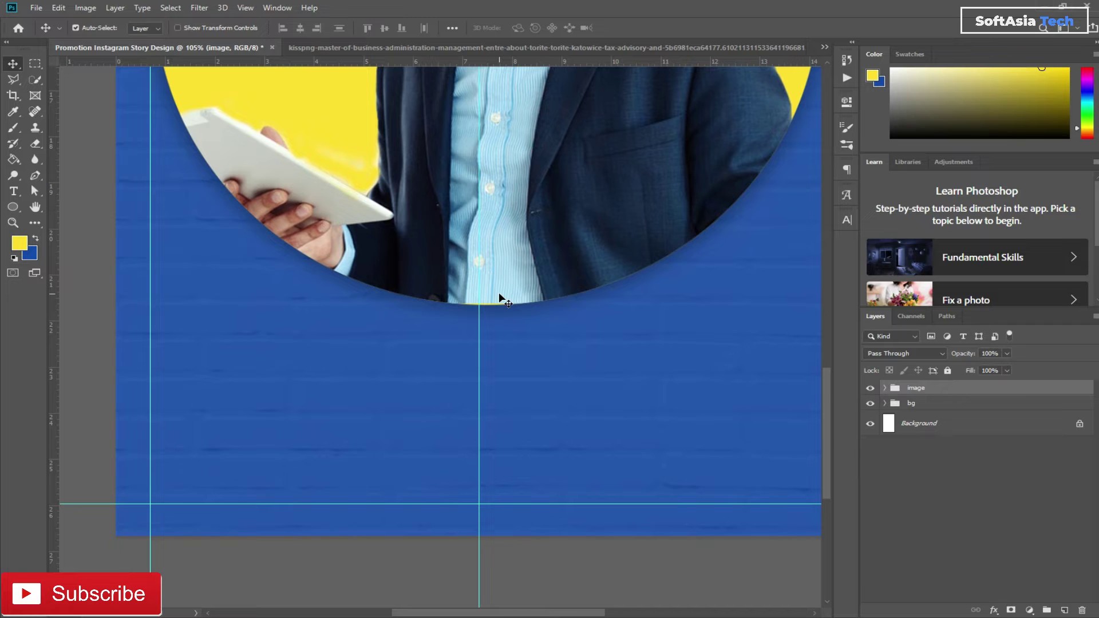
Centre the image group horizontally on a selection of the blue background rectangle, and deselect
scroll(500, 298, down, 6)
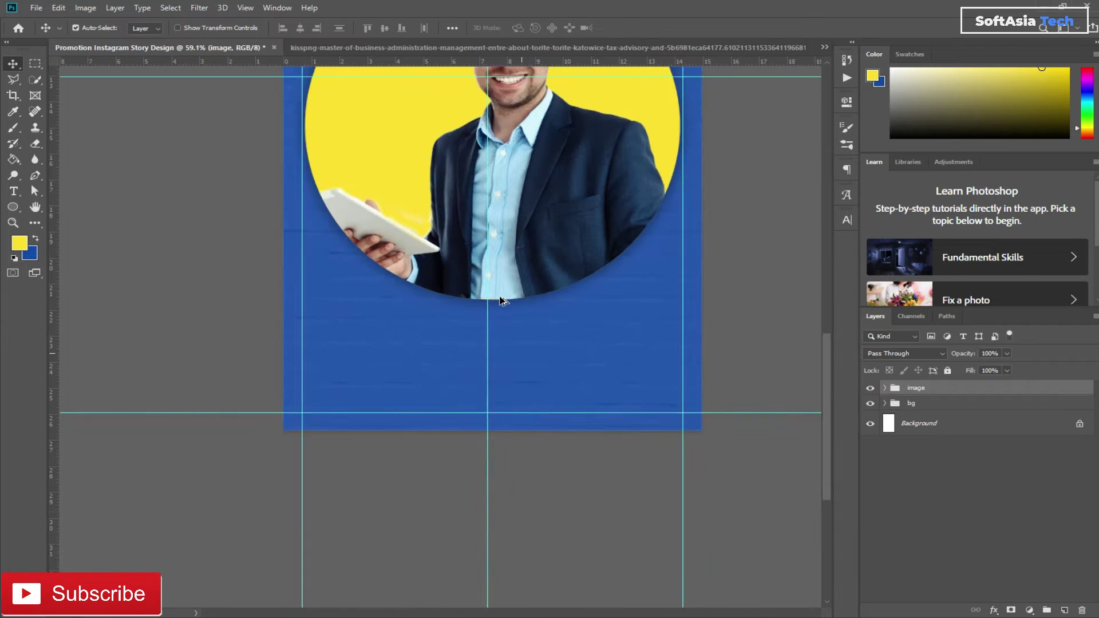
click(884, 403)
ctrl+click(899, 449)
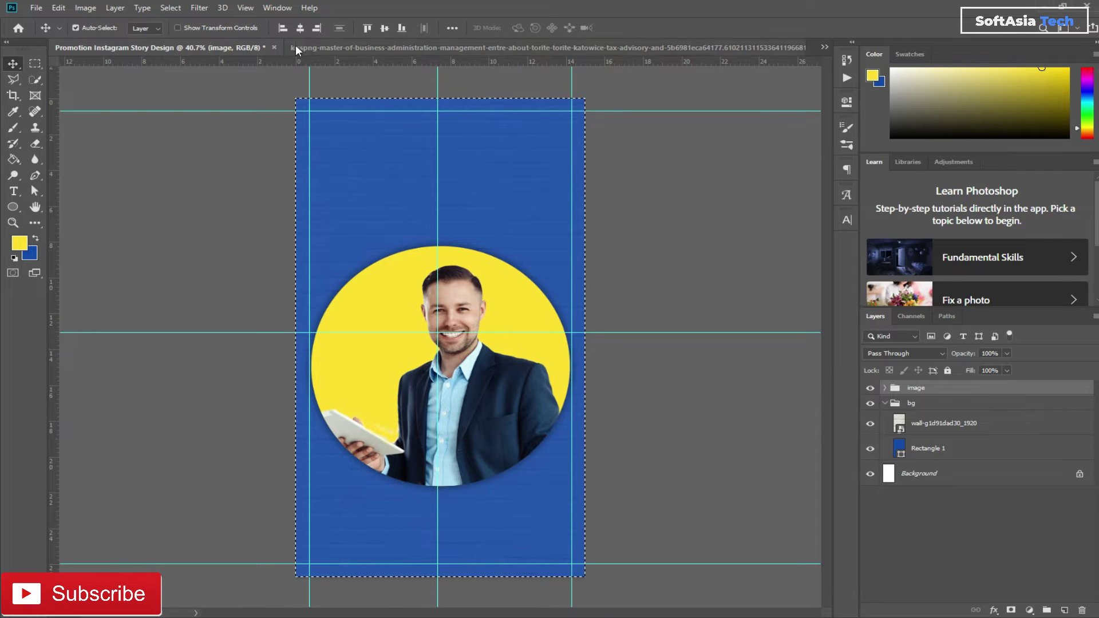
click(301, 28)
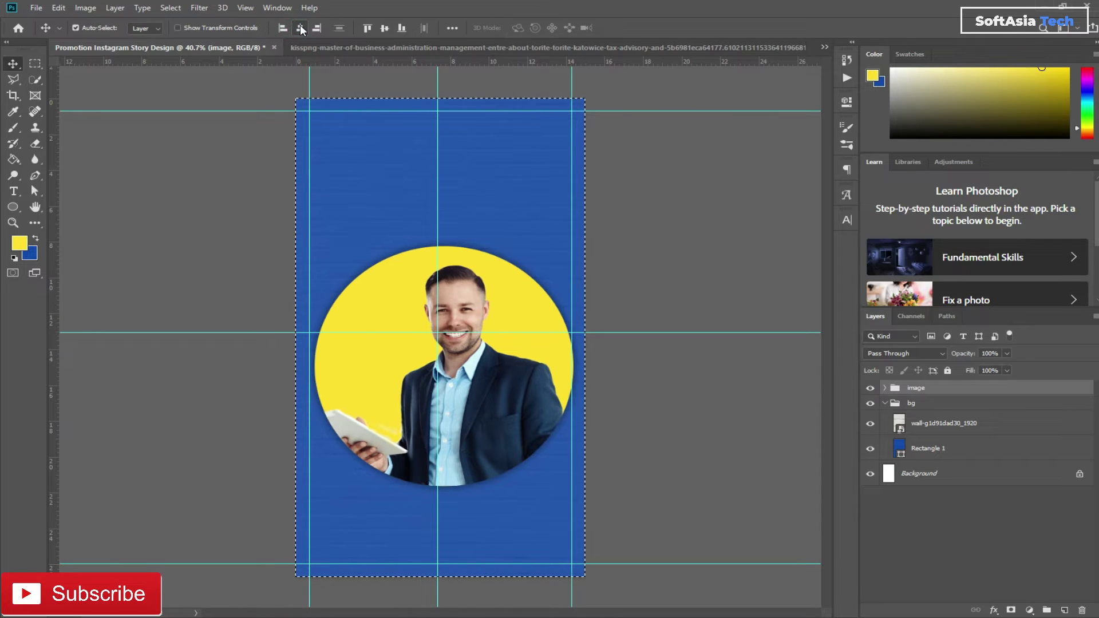
key(ctrl+d)
Draw a black rectangle about 242 by 69 px just below the yellow circle
scroll(446, 476, up, 4)
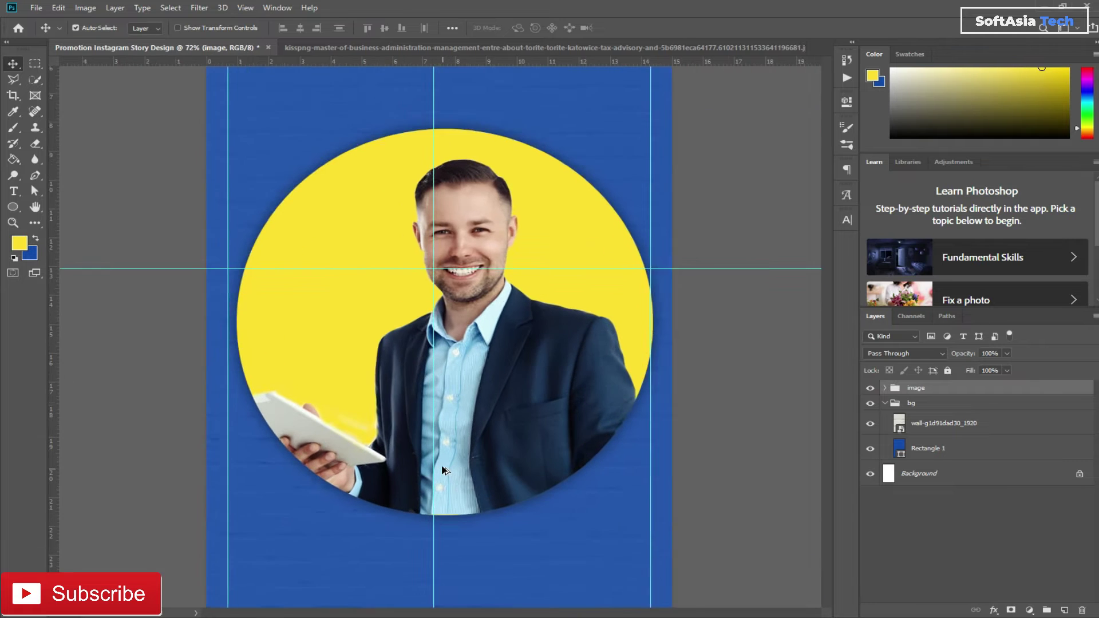
drag(407, 557, 445, 330)
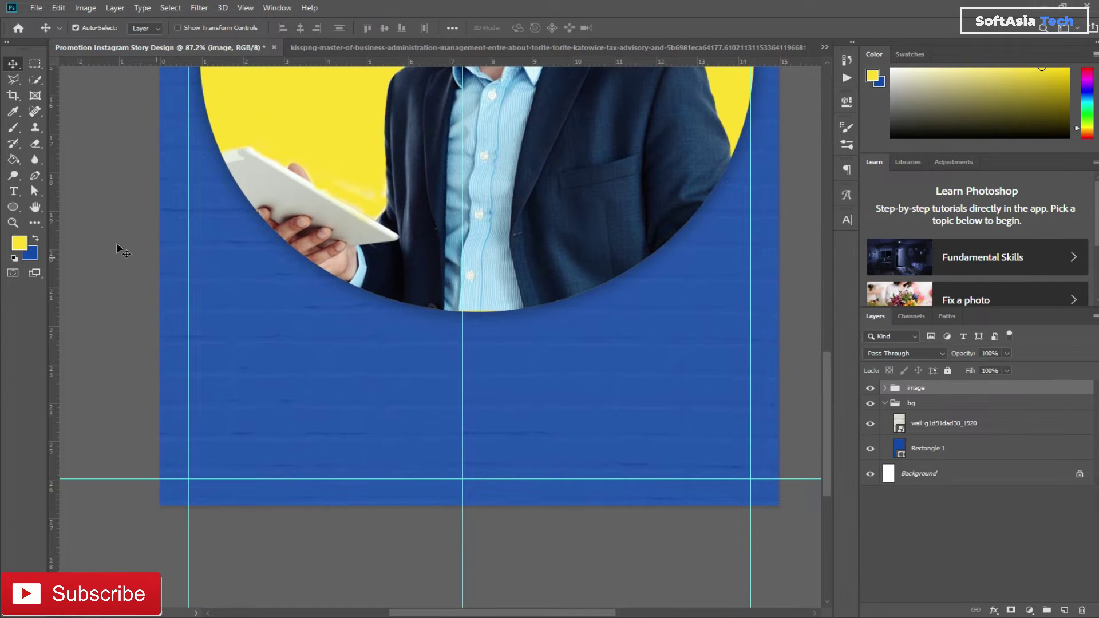
drag(12, 206, 63, 204)
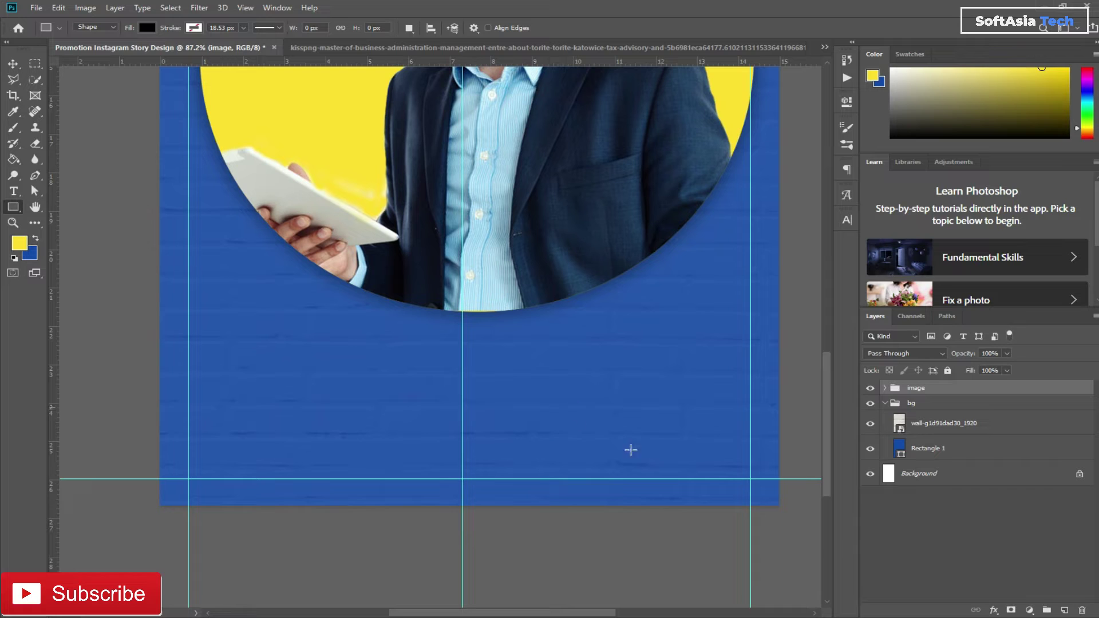
drag(376, 331, 514, 366)
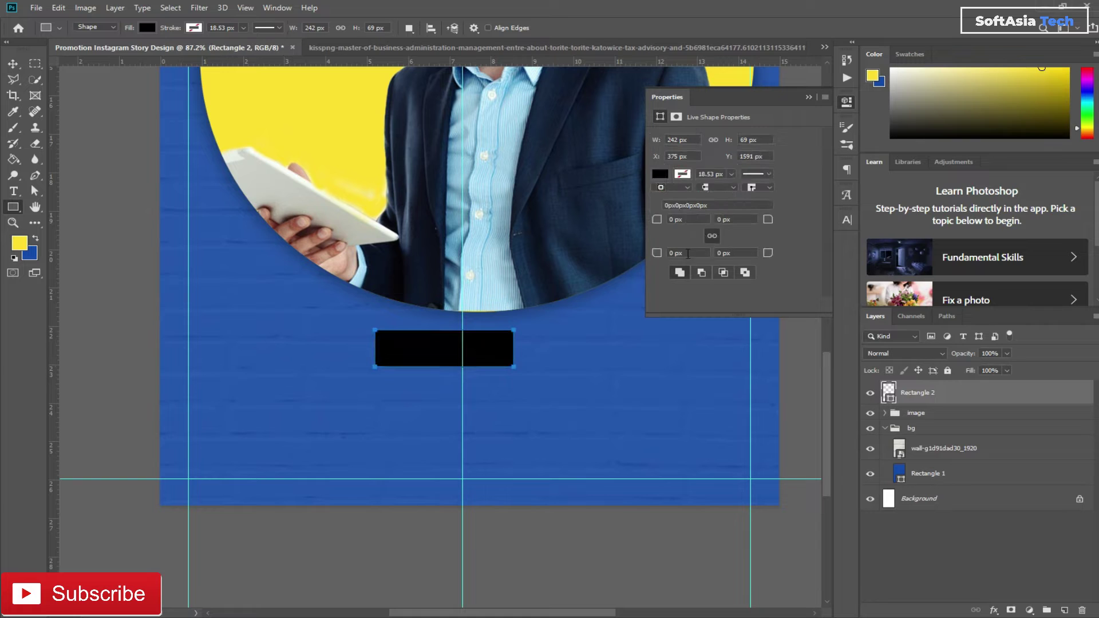
Round all four corners of the black rectangle with a 26 px radius
click(687, 219)
text(30)
key(Return)
drag(683, 223, 679, 223)
text(26)
key(Return)
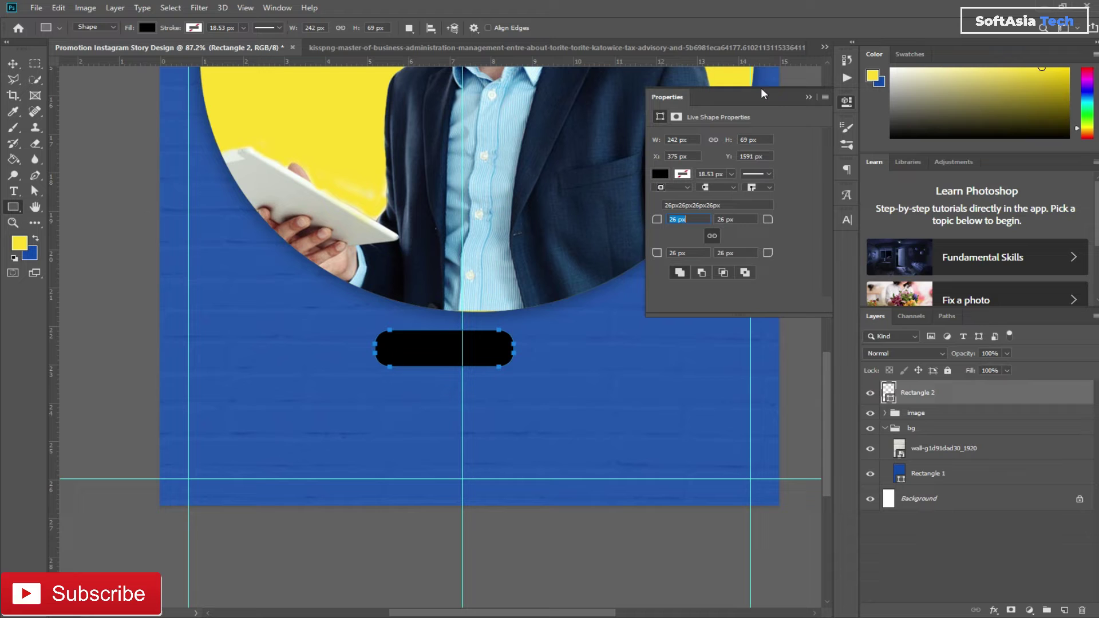
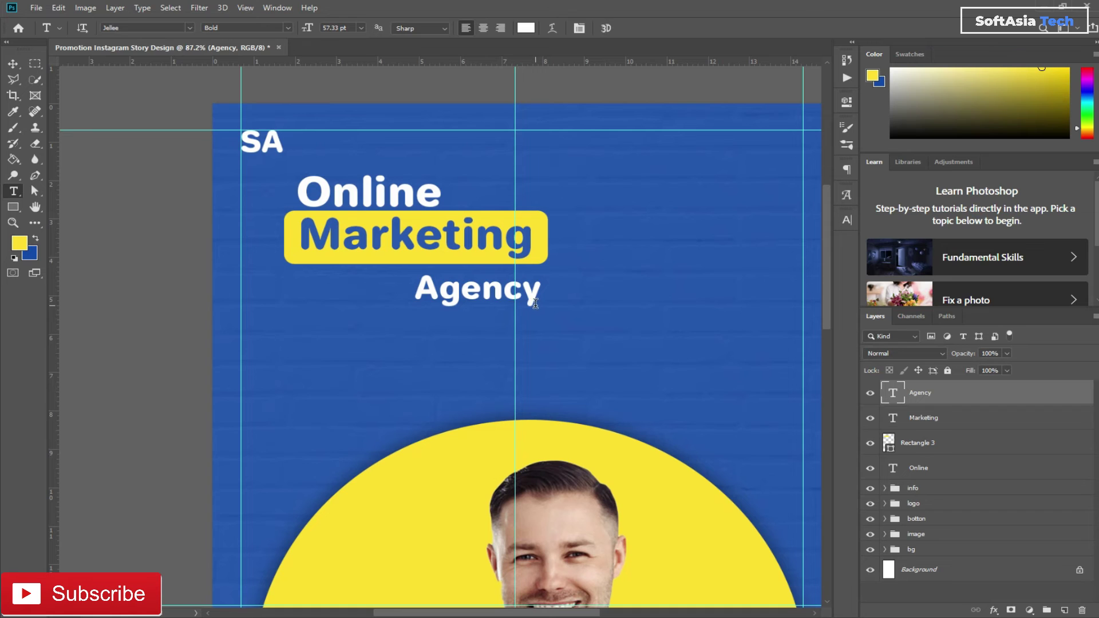
Enlarge the "Agency" text to about 67.65 pt and place it under the yellow box, ending flush with "Marketing"
key(ctrl+t)
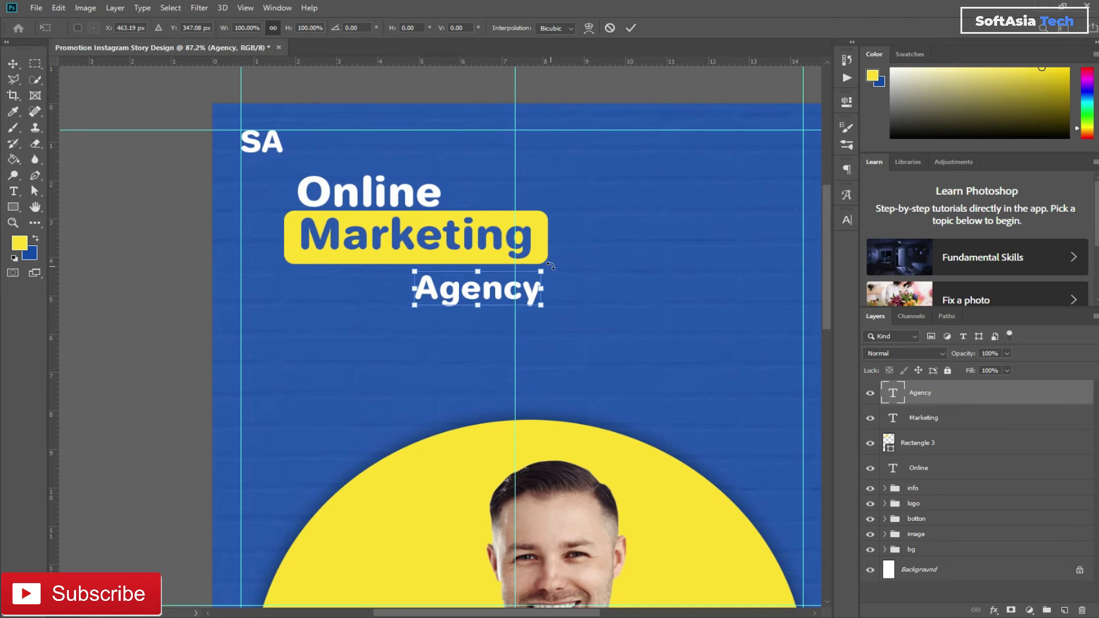
drag(542, 266, 482, 288)
click(634, 25)
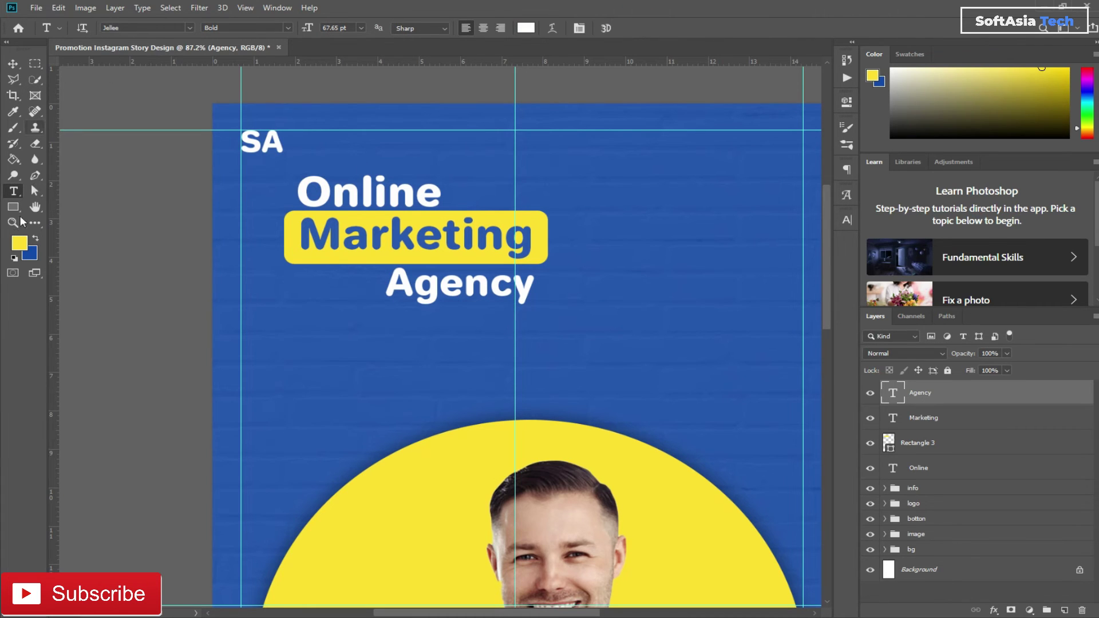
Draw a raindrop custom shape about 37 by 66 px, right of the "Online" text and above the yellow headline box
click(14, 207)
click(70, 262)
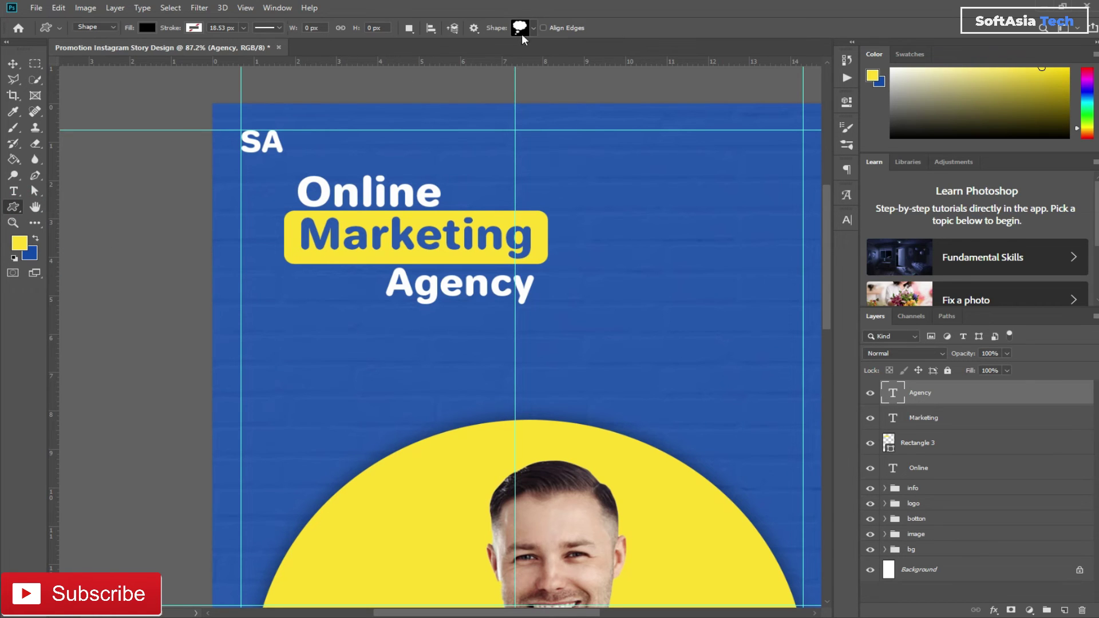
click(534, 27)
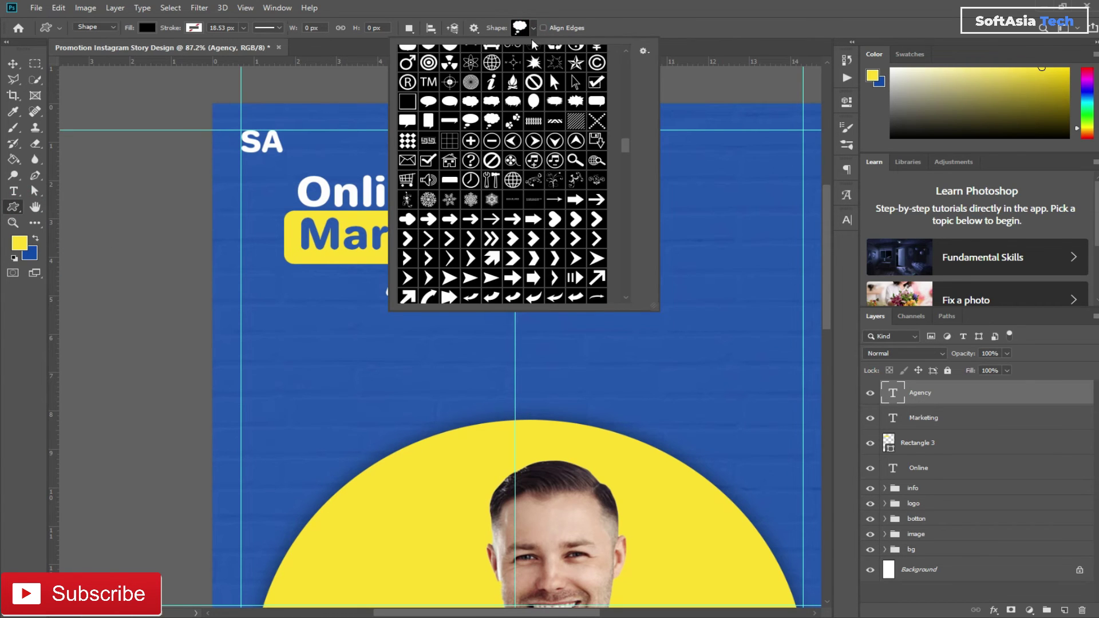
drag(623, 141, 626, 250)
double_click(534, 160)
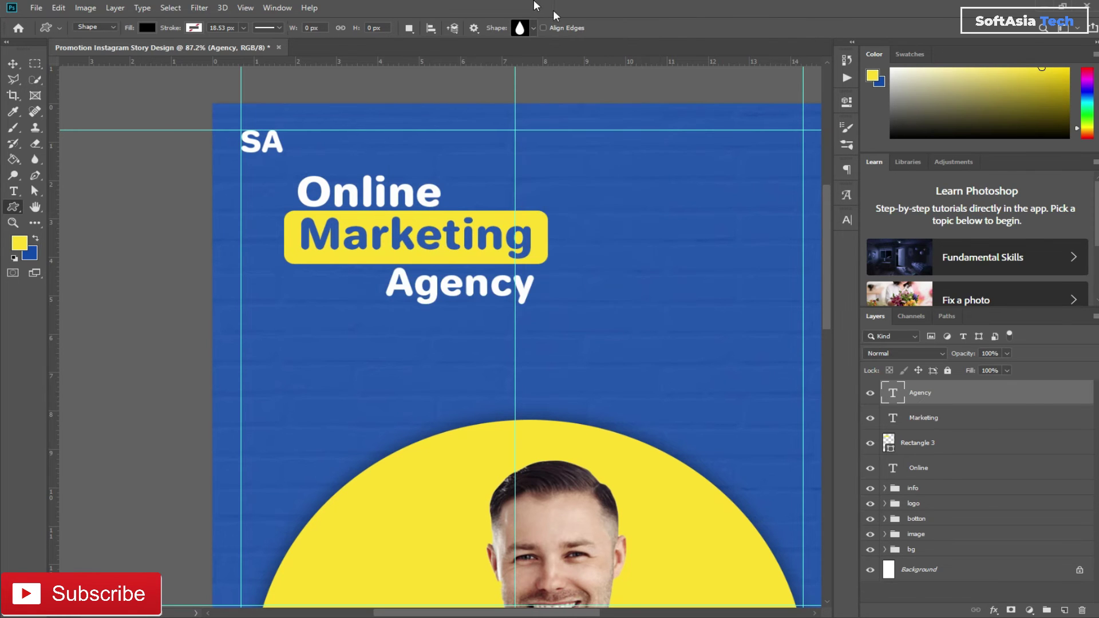
click(533, 28)
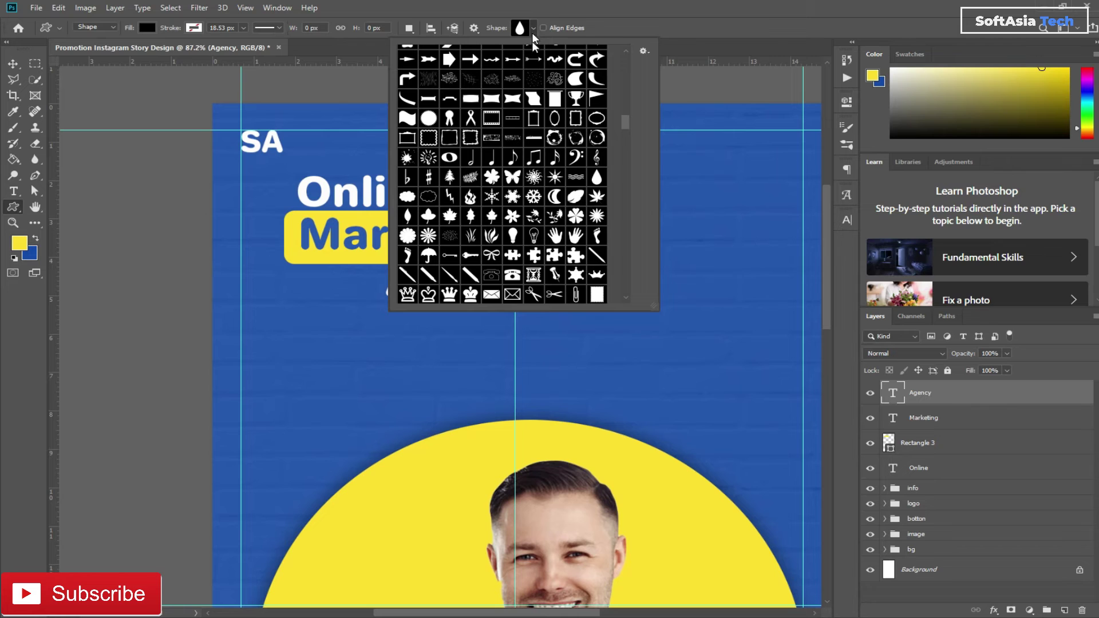
click(684, 28)
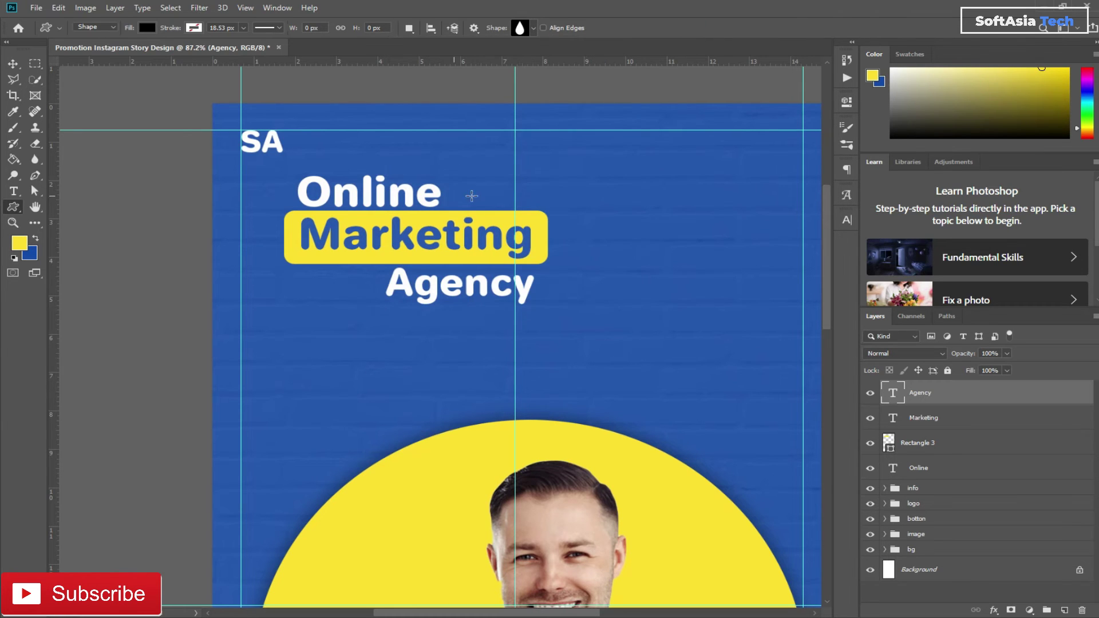
drag(561, 173, 582, 208)
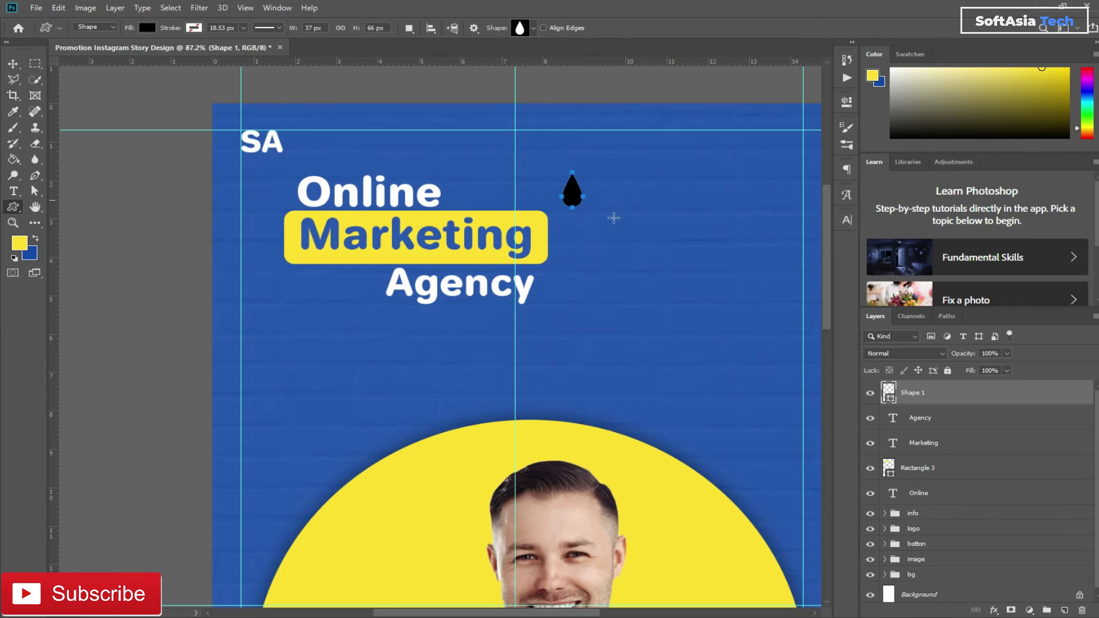
Try to recolour the black drop by sampling the headline box's yellow as the text colour
click(846, 220)
click(804, 288)
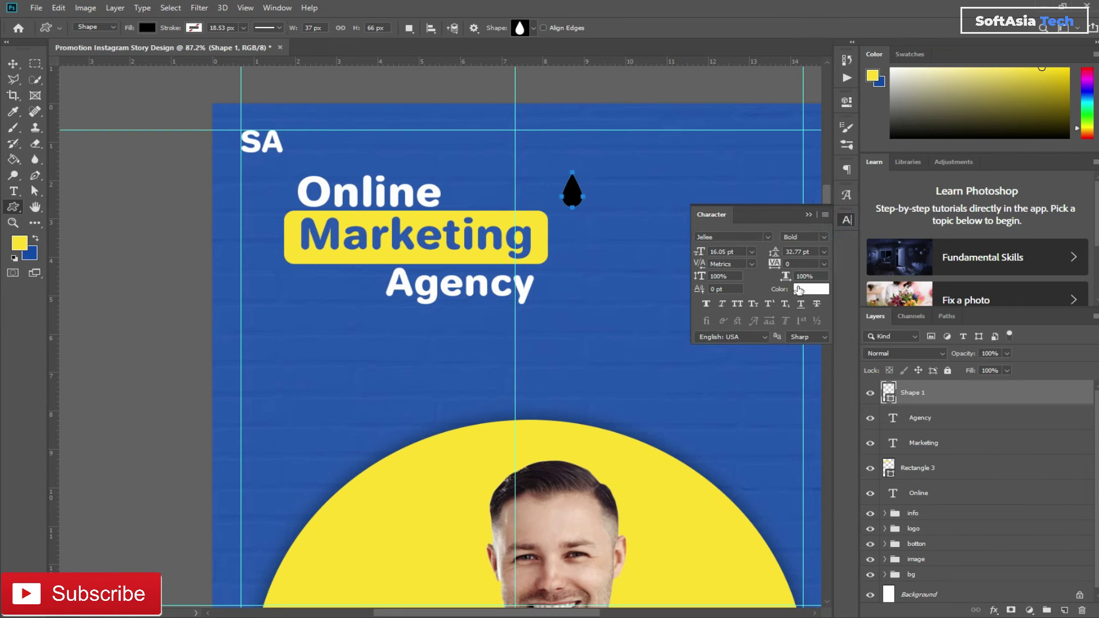
click(545, 249)
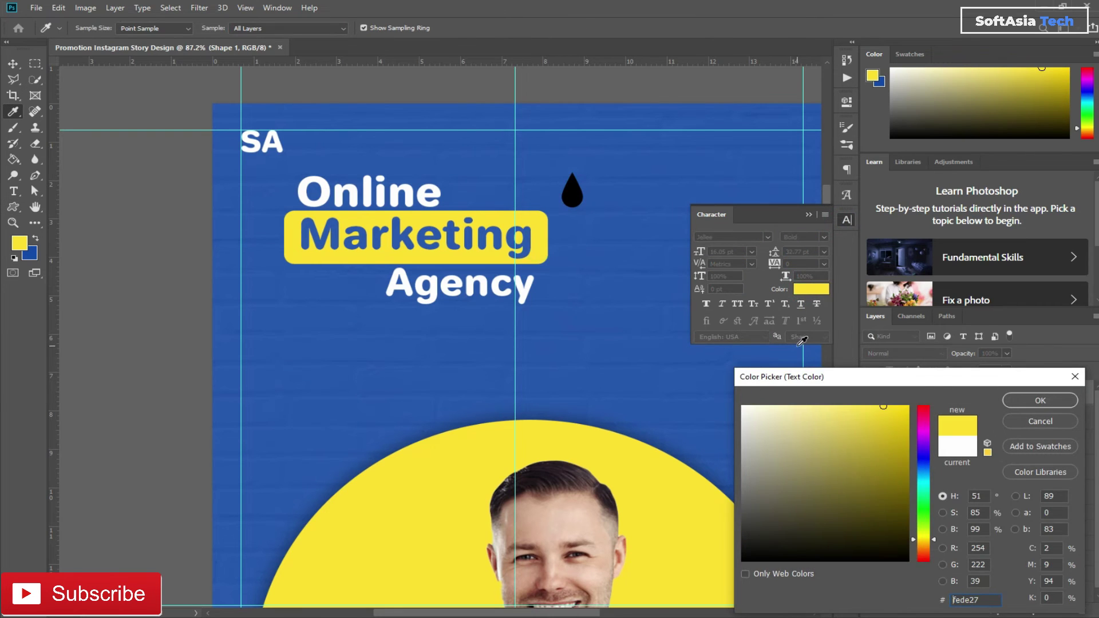
click(1043, 403)
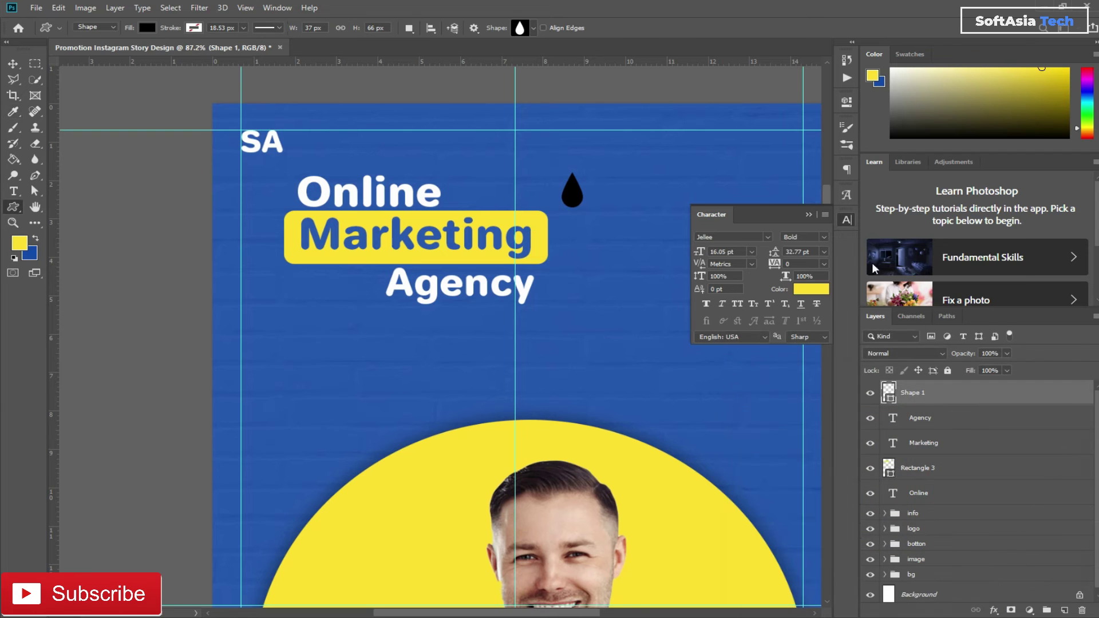
click(809, 216)
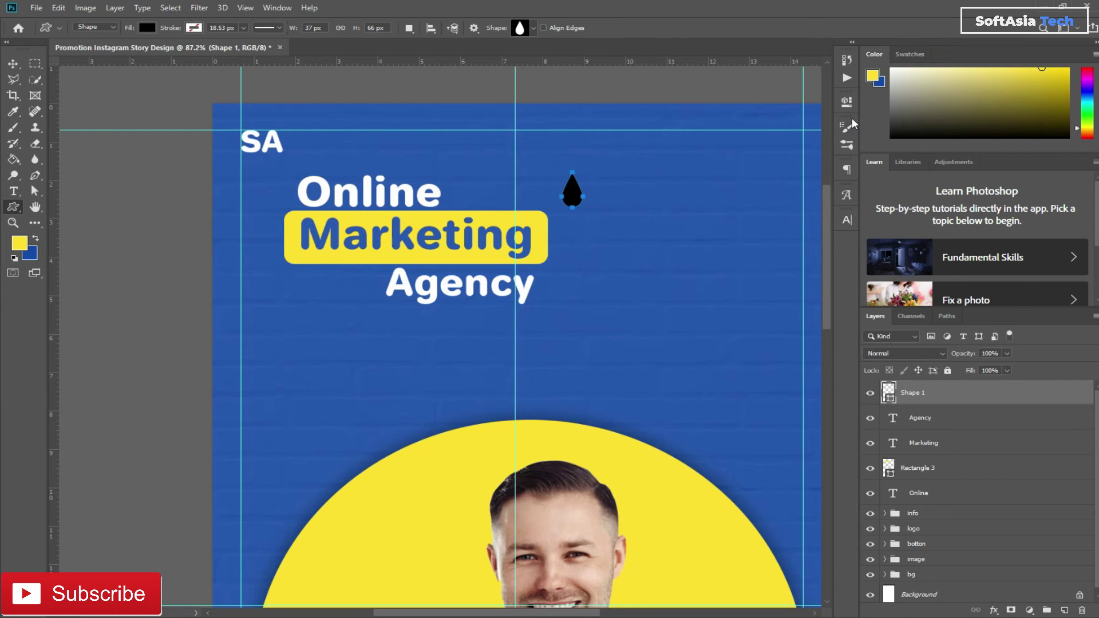
click(846, 102)
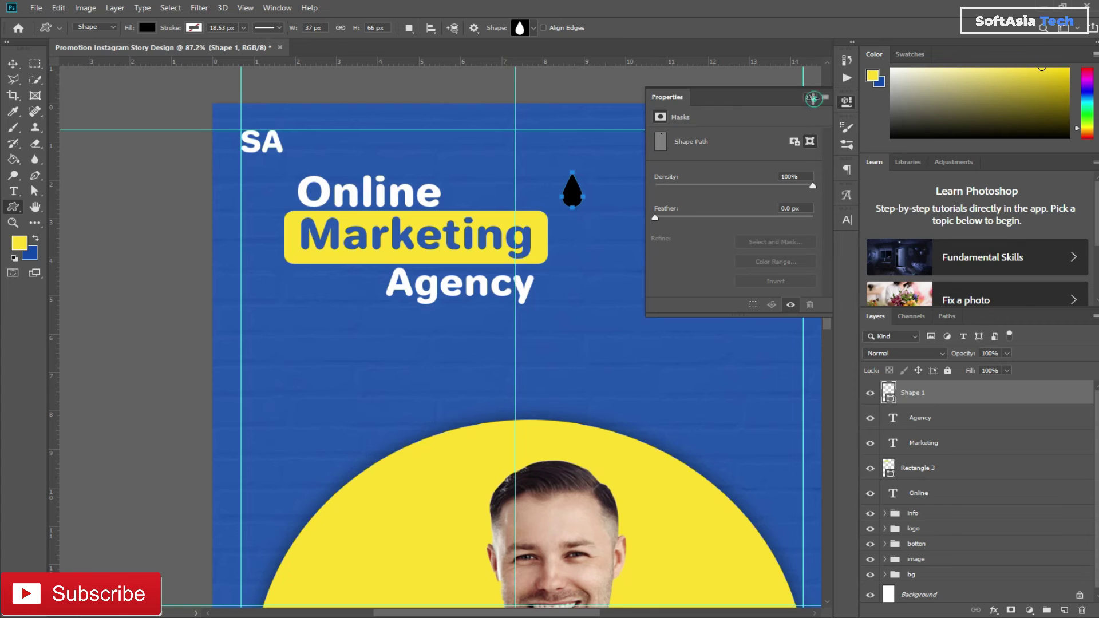
click(808, 98)
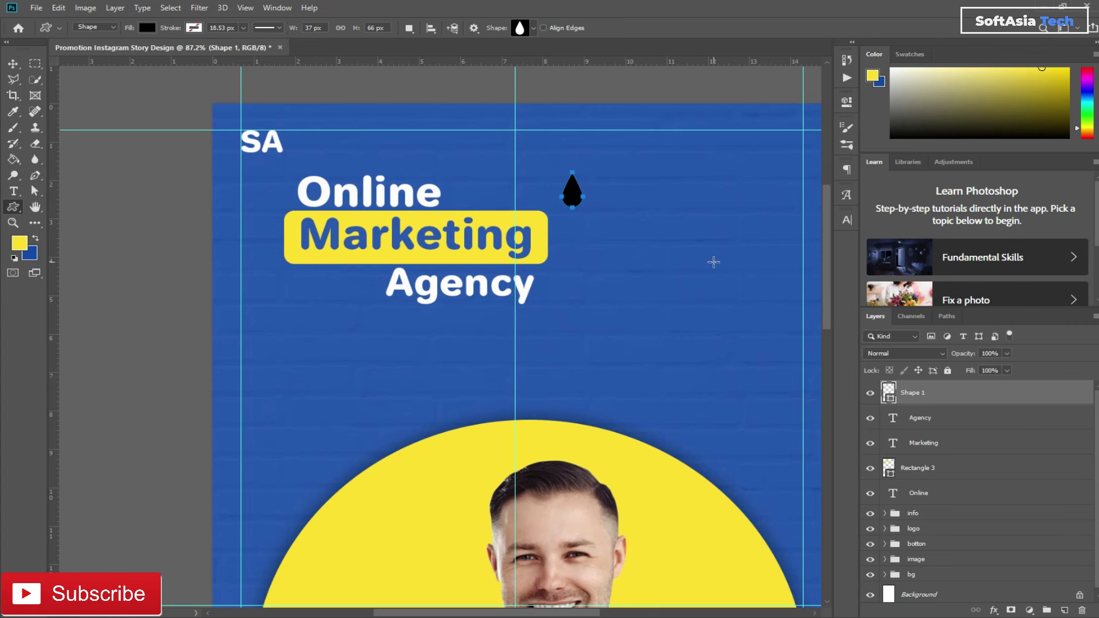
Fill the drop shape with the yellow #fede27 sampled from the headline box
double_click(888, 391)
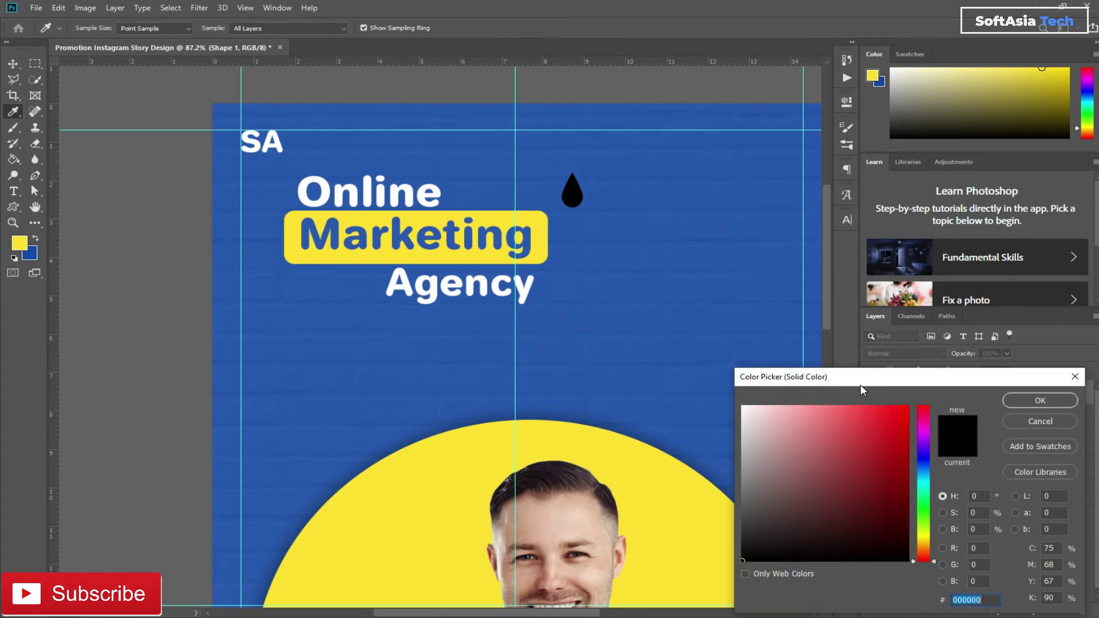
click(427, 230)
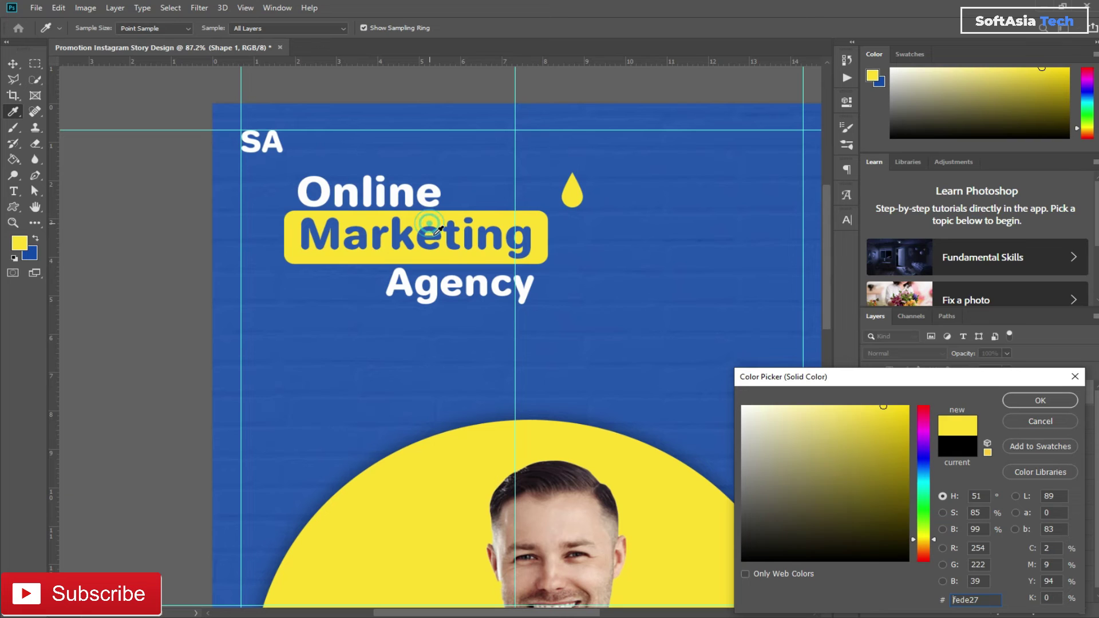
click(1040, 401)
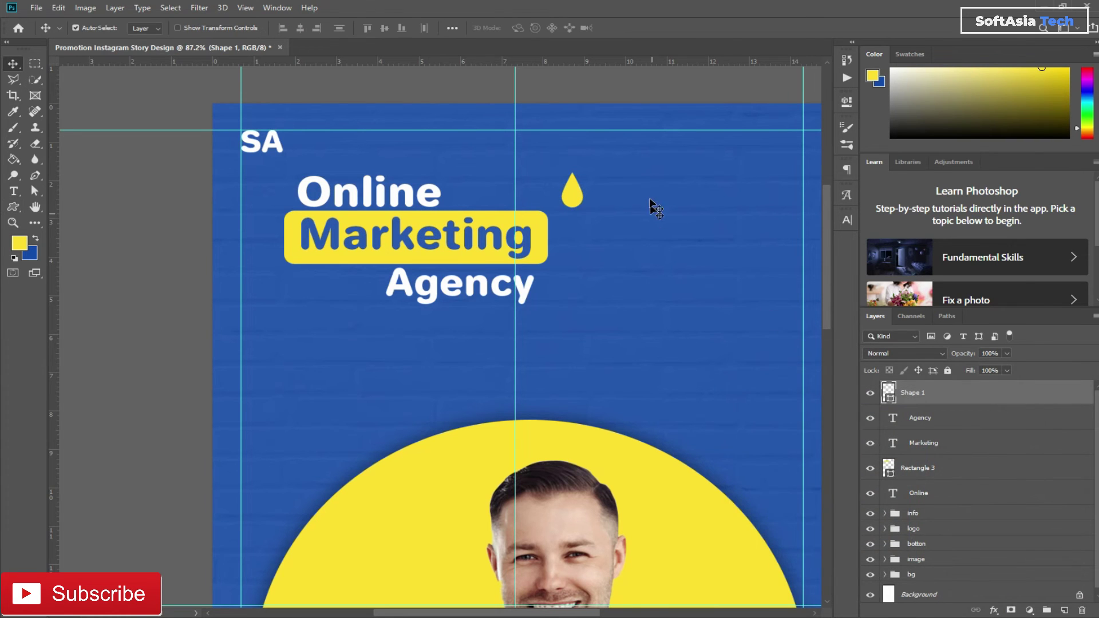
Duplicate the yellow drop twice in a row to its right, and fill the middle copy with white #fefefe
scroll(577, 203, up, 3)
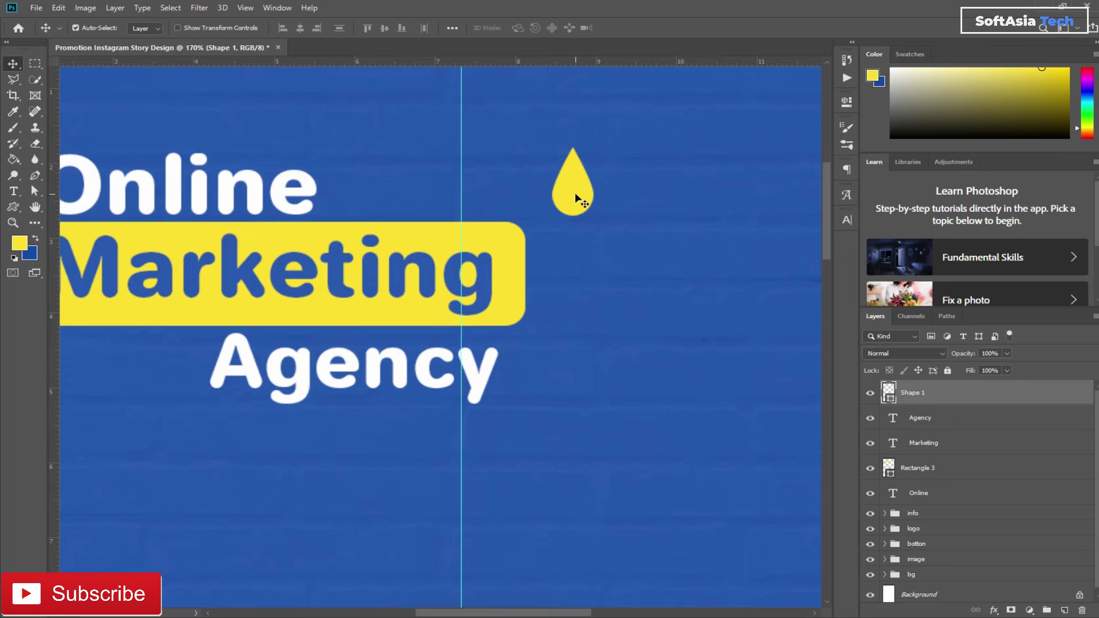
drag(586, 193, 699, 198)
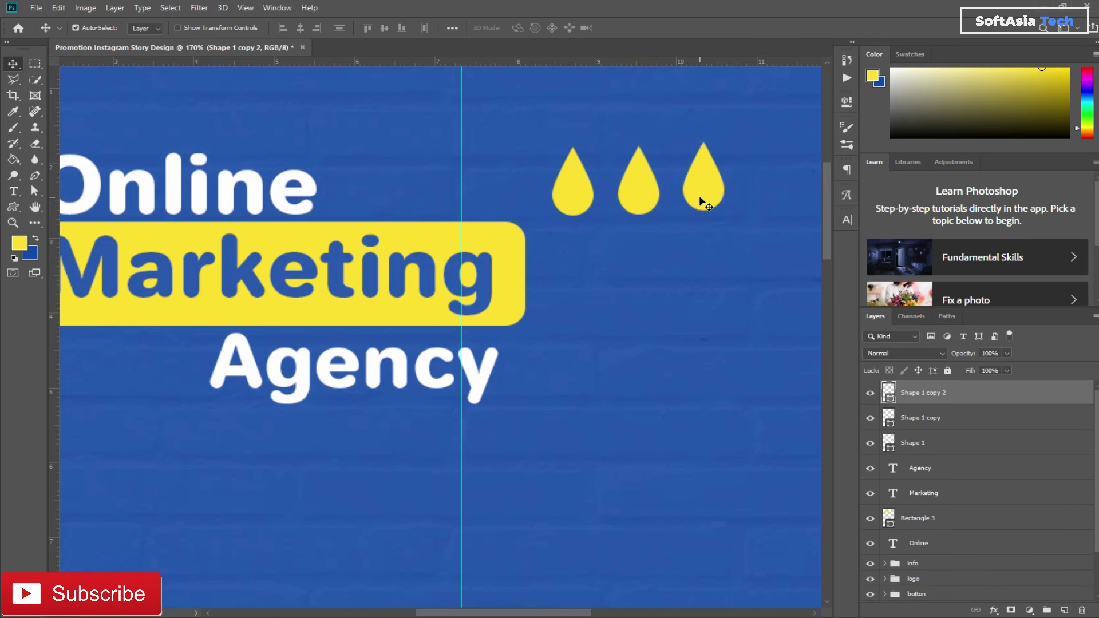
click(632, 194)
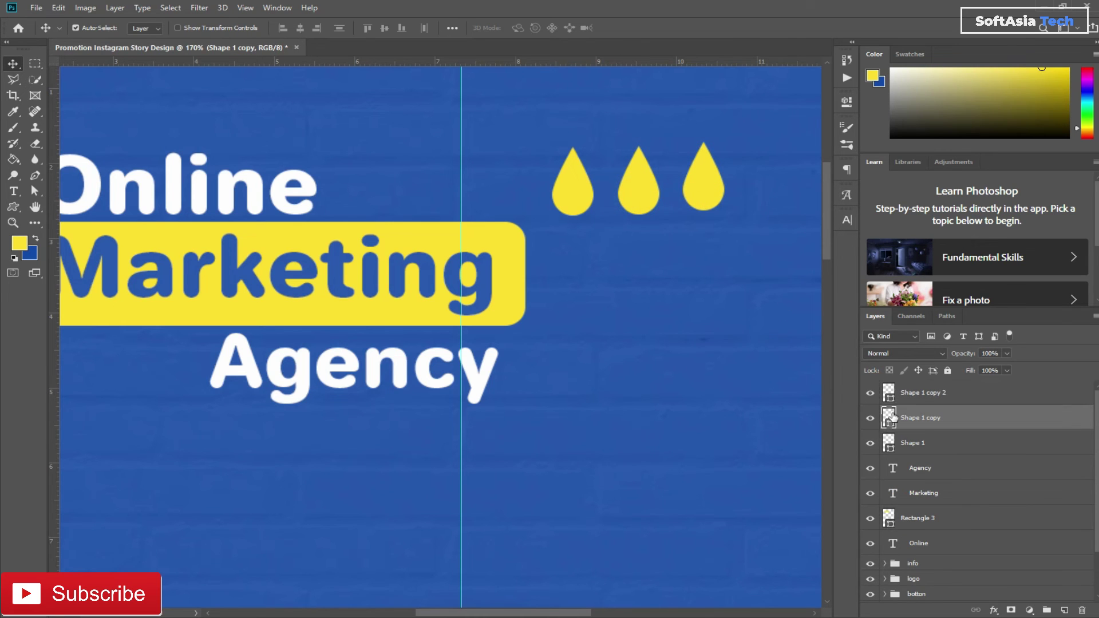
double_click(890, 417)
click(281, 195)
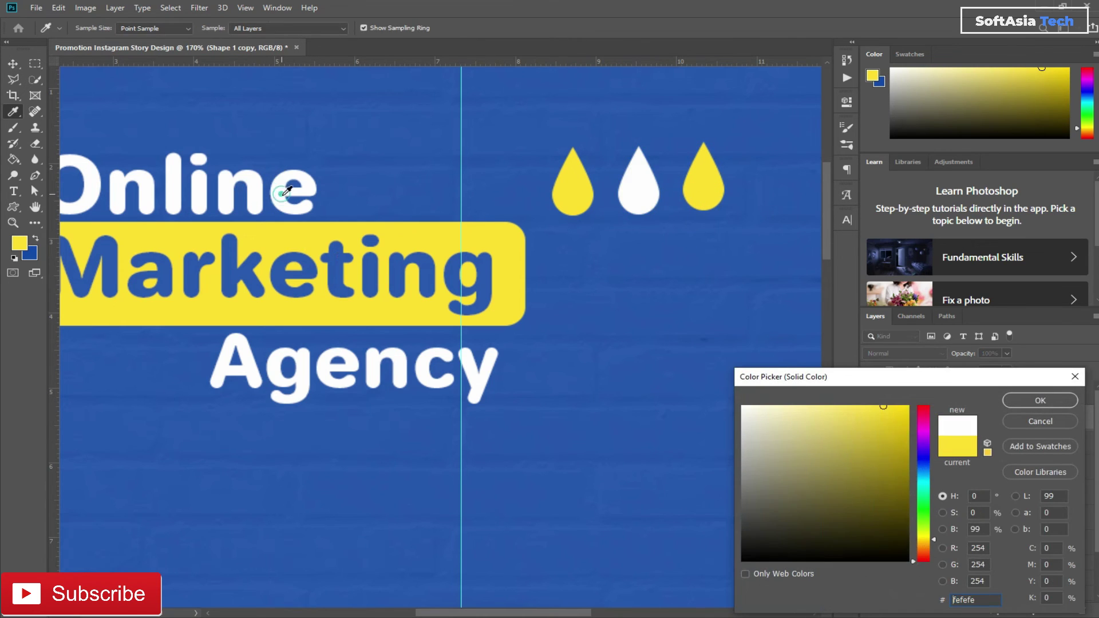
click(1024, 400)
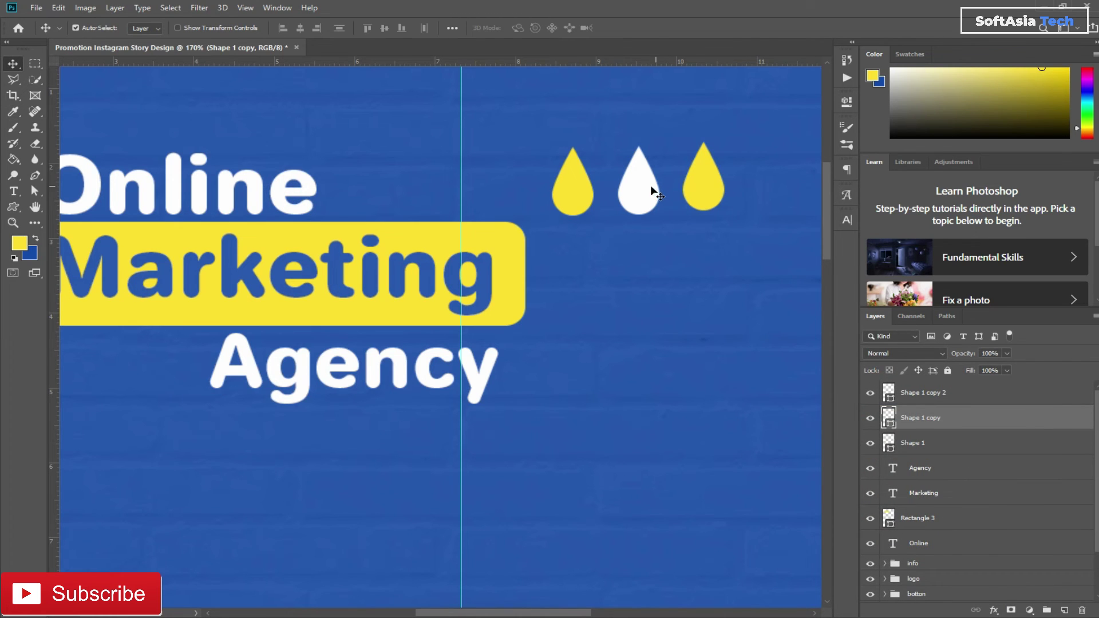
Rotate the leftmost yellow drop about 17° clockwise
click(569, 178)
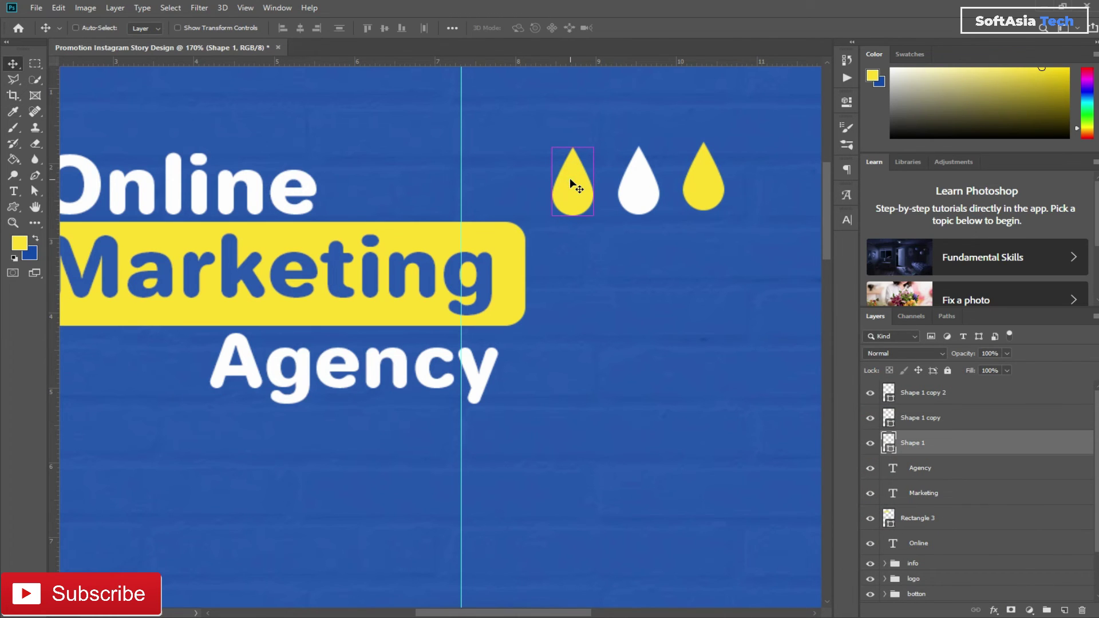
key(ctrl+t)
mouse_move(556, 134)
mouse_down()
mouse_move(551, 127)
mouse_move(574, 122)
mouse_move(573, 133)
mouse_up()
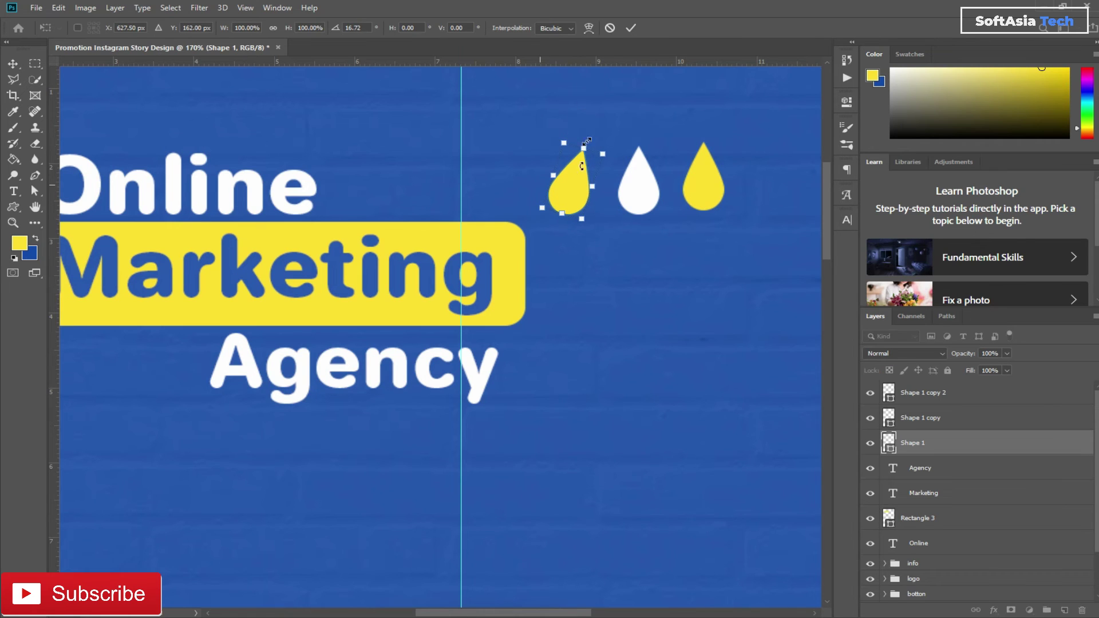
click(632, 26)
Rotate the white drop to about -13.7° and move it close beside the left yellow drop
click(954, 419)
key(ctrl+t)
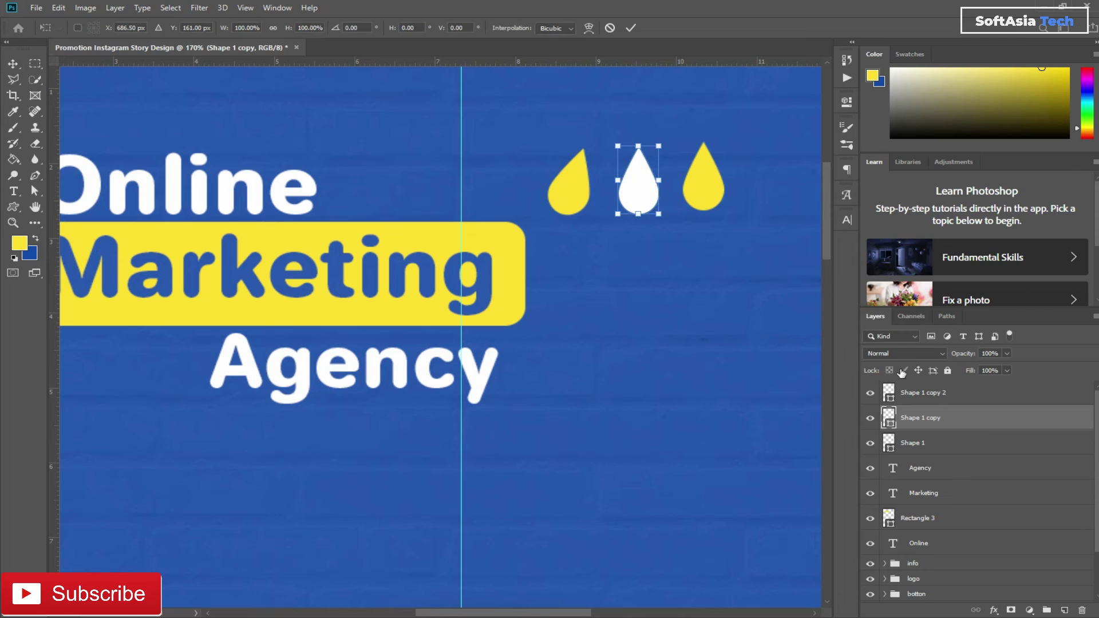
mouse_move(659, 133)
mouse_down()
mouse_move(638, 139)
mouse_move(637, 180)
mouse_move(615, 197)
mouse_move(670, 137)
mouse_up()
drag(611, 185, 606, 191)
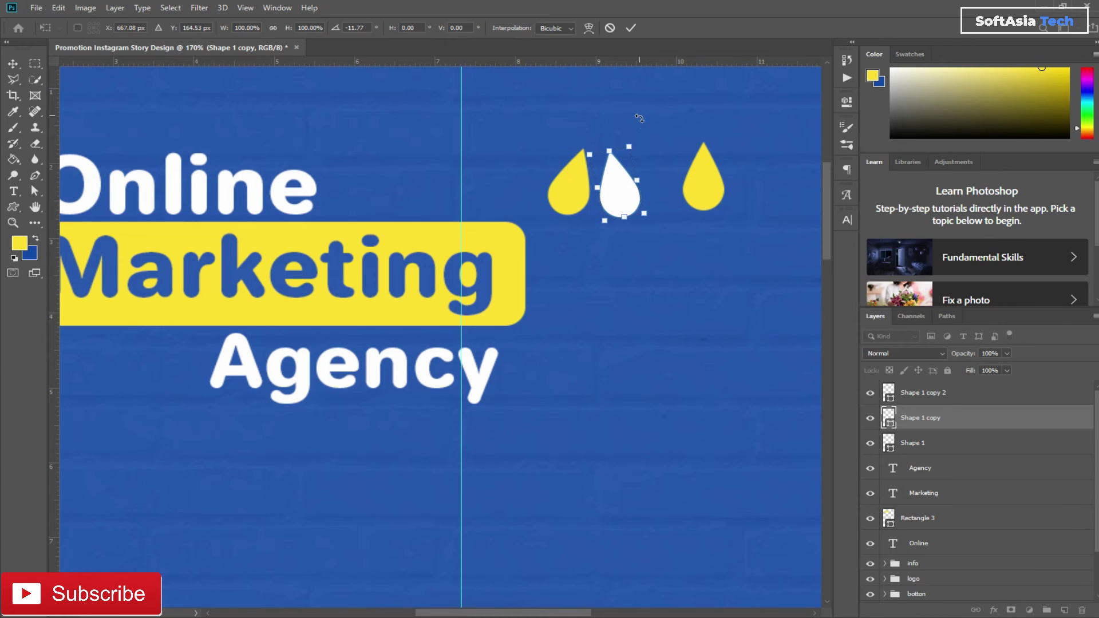
drag(637, 127, 635, 127)
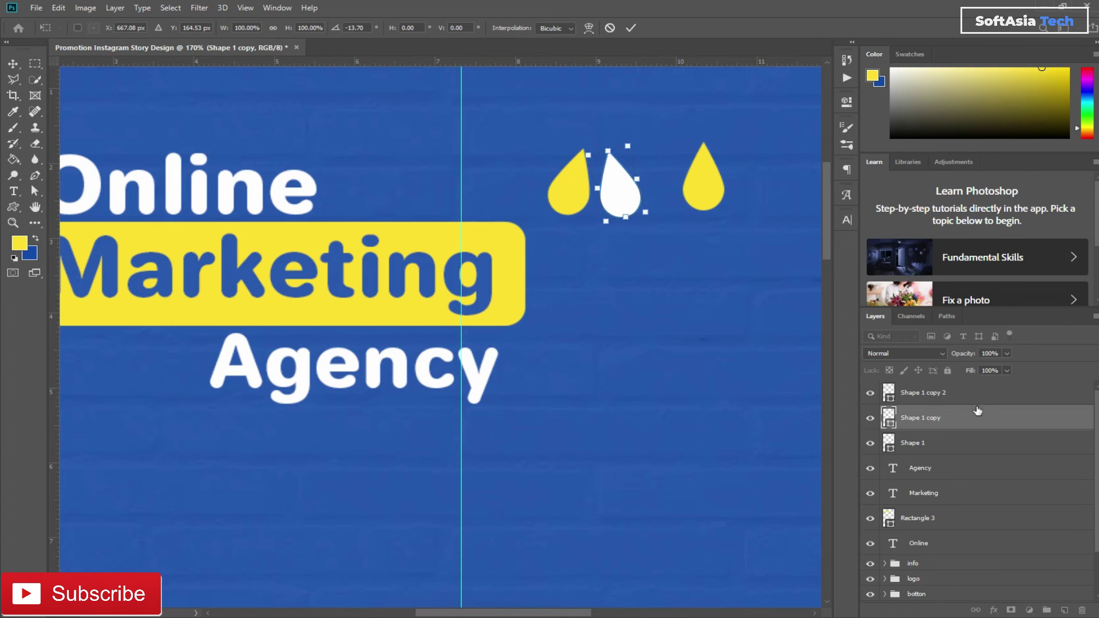
Rotate the rightmost yellow drop to about -64° and place its tip beside the white drop's tip
click(945, 392)
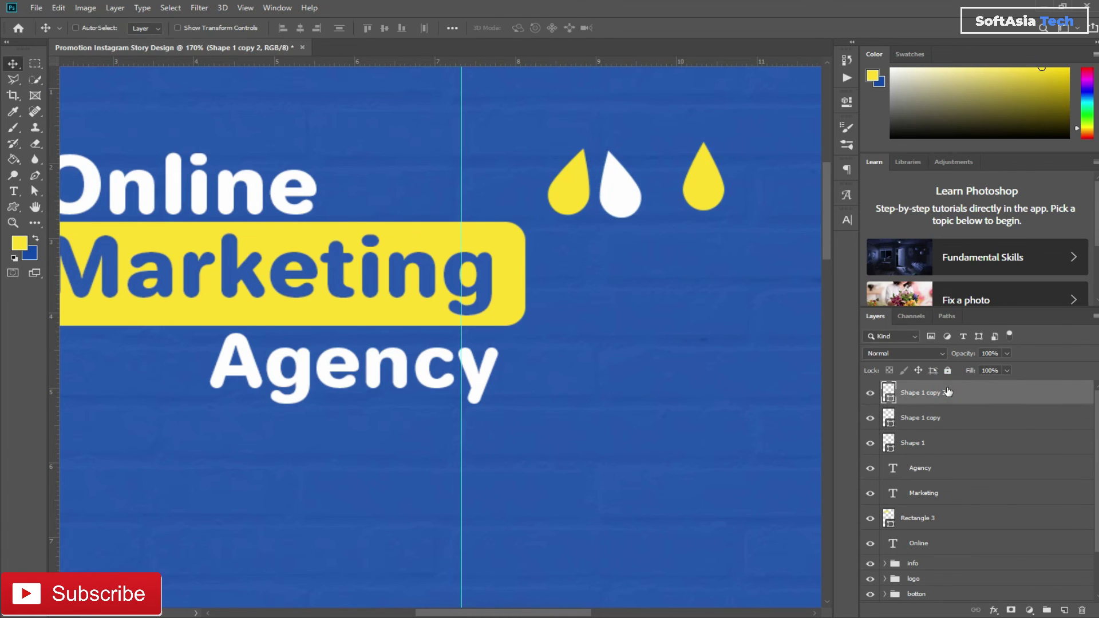
key(ctrl+t)
drag(714, 119, 689, 120)
drag(699, 165, 656, 147)
drag(652, 95, 617, 105)
drag(642, 151, 644, 153)
mouse_move(609, 93)
mouse_down()
mouse_move(600, 102)
mouse_move(612, 113)
mouse_up()
drag(640, 153, 638, 153)
drag(613, 116, 610, 118)
drag(638, 153, 637, 153)
drag(643, 115, 648, 116)
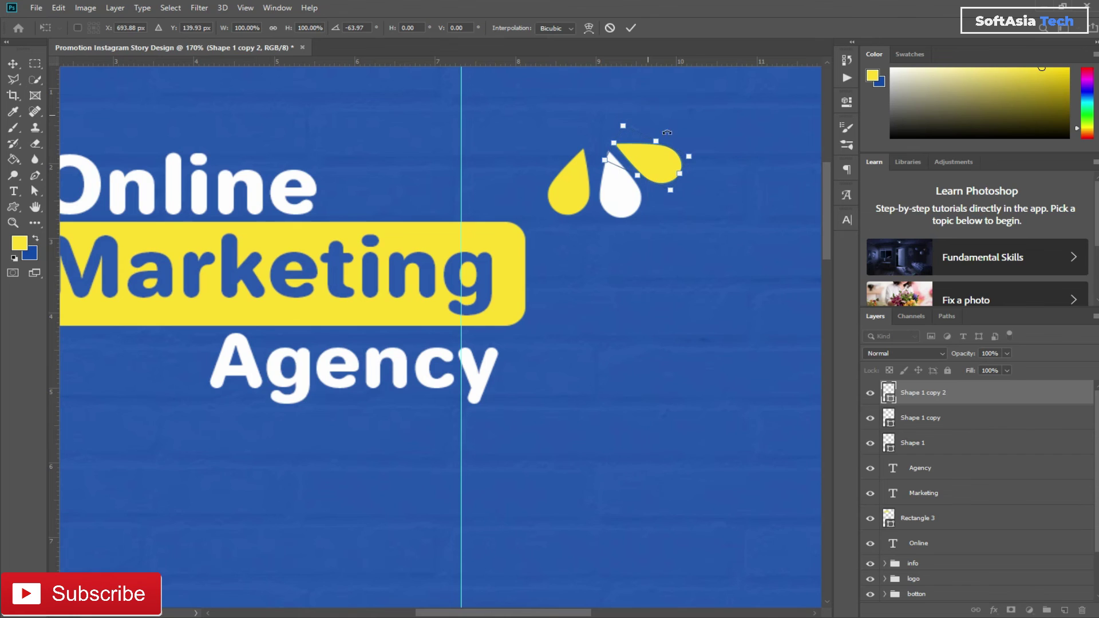
Rotate the left yellow drop about 18.5° further clockwise and nudge the drops into an even fan around a common centre
click(950, 442)
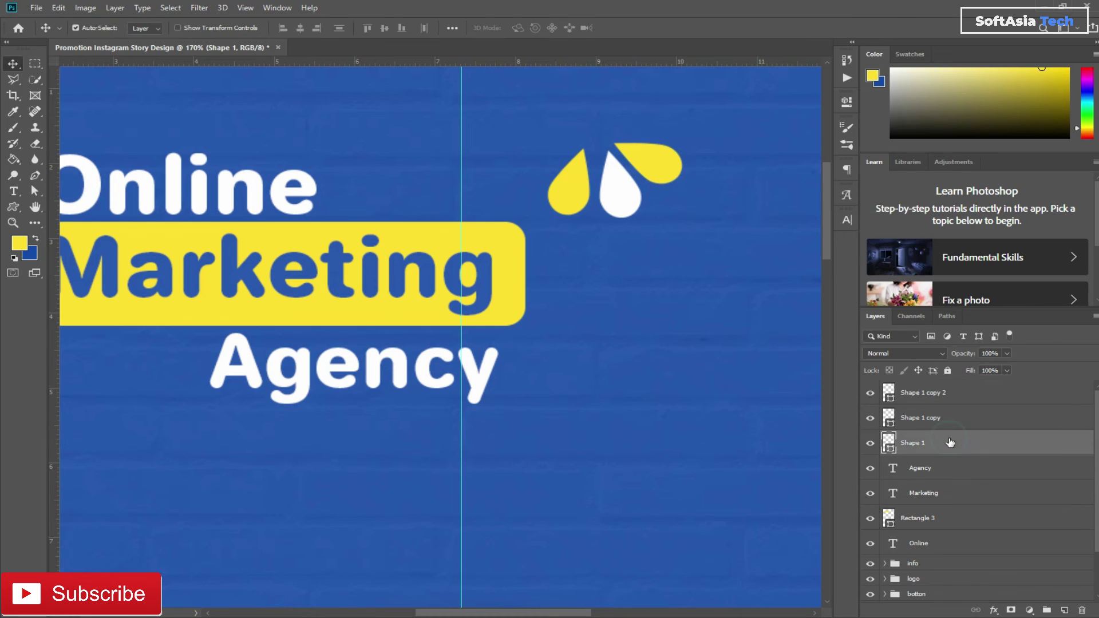
key(ctrl+t)
drag(559, 135, 570, 138)
drag(571, 181, 571, 186)
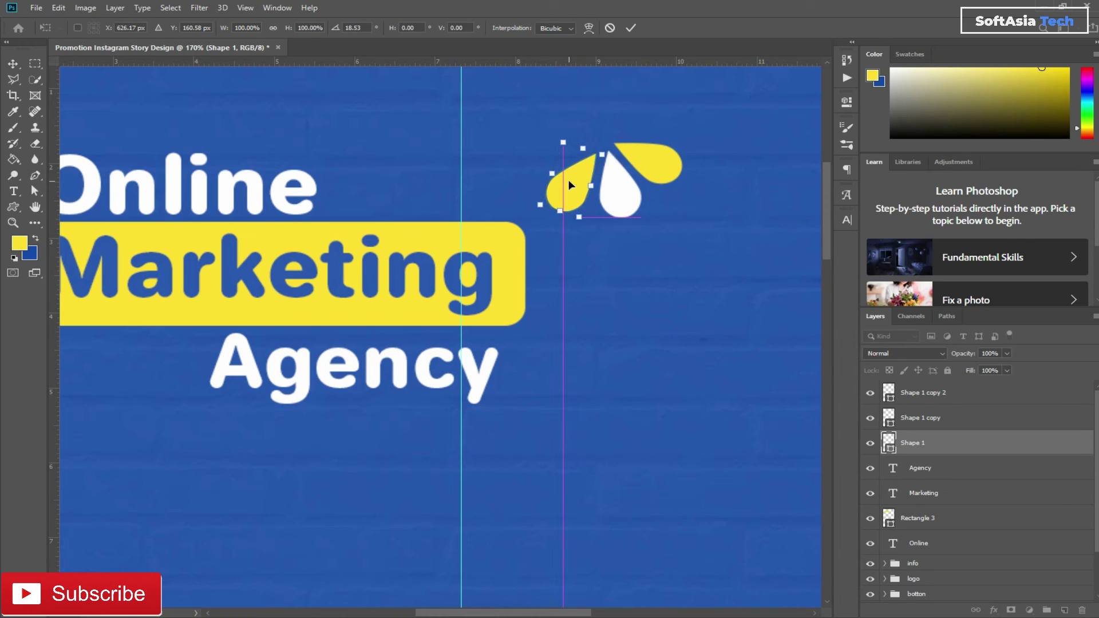
click(629, 26)
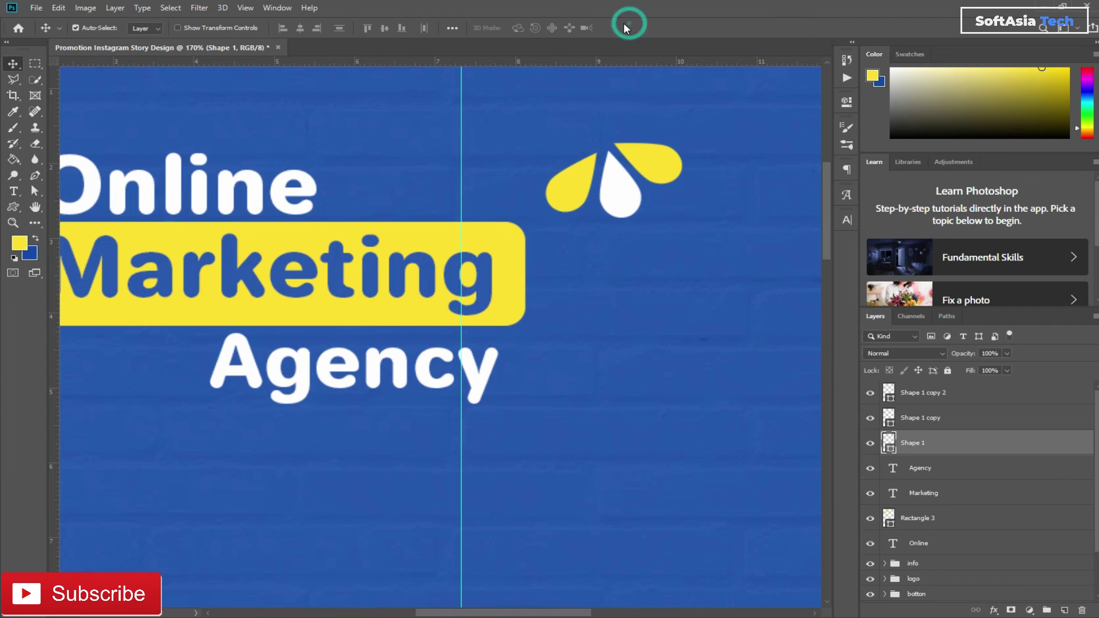
mouse_move(643, 157)
mouse_down()
mouse_move(610, 178)
mouse_move(656, 159)
mouse_up()
click(619, 205)
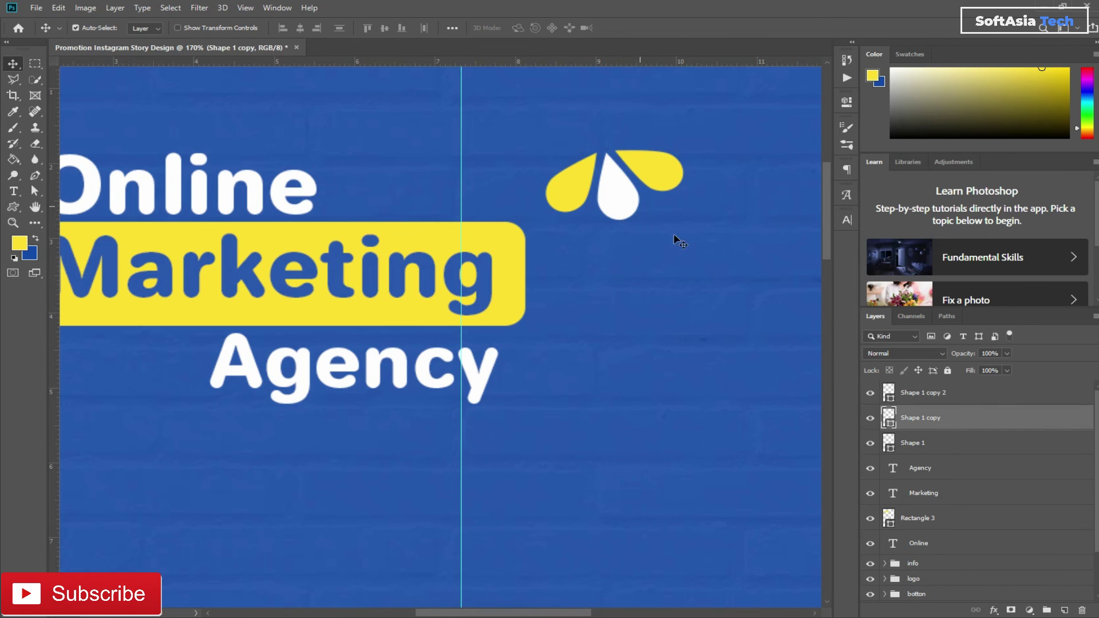
Group the three drop layers and name the group "shapes"
shift+click(939, 444)
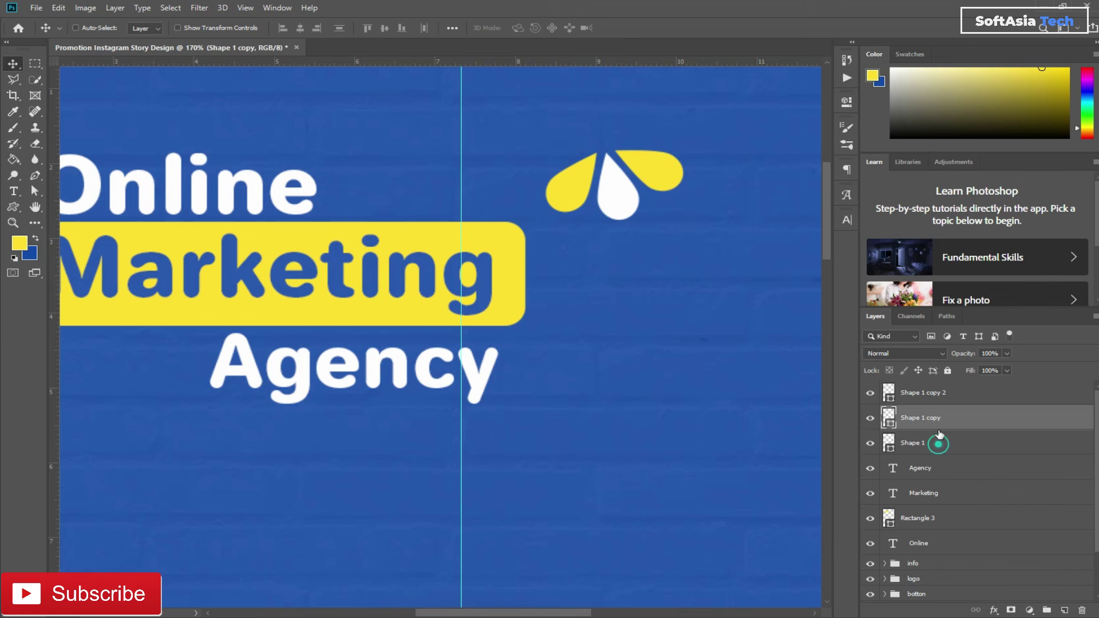
ctrl+click(938, 401)
key(ctrl+g)
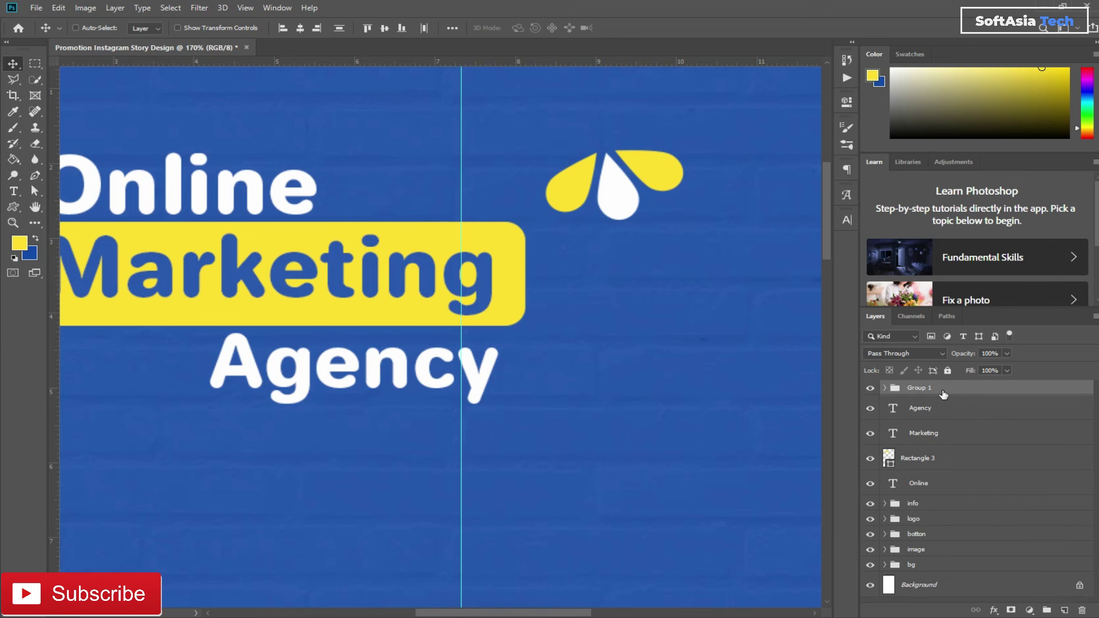
double_click(934, 390)
text(shape)
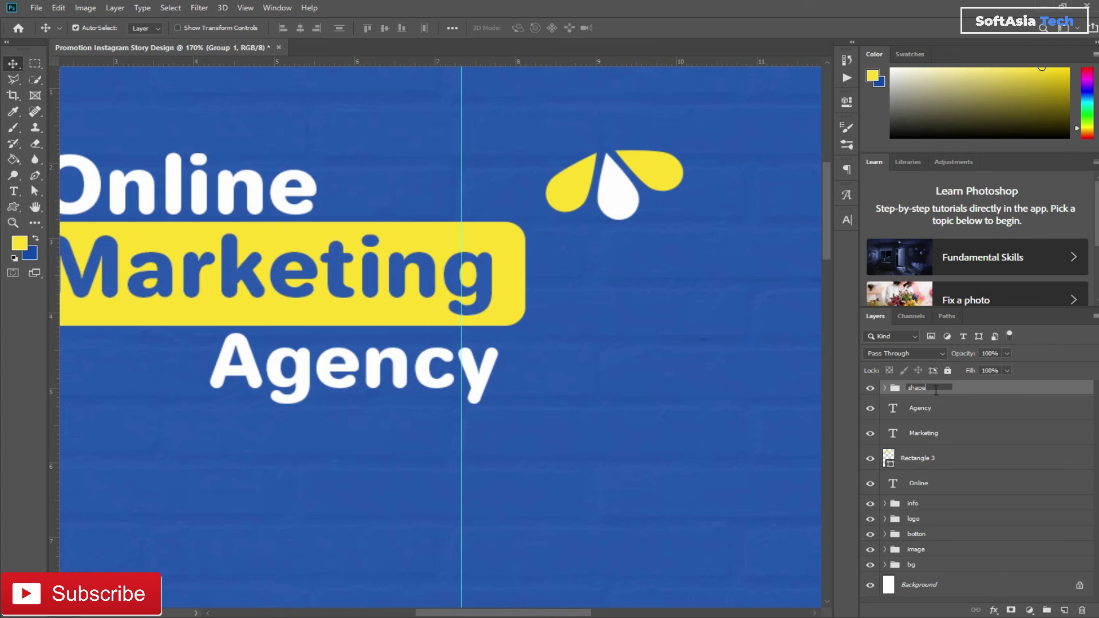
text(s)
click(977, 397)
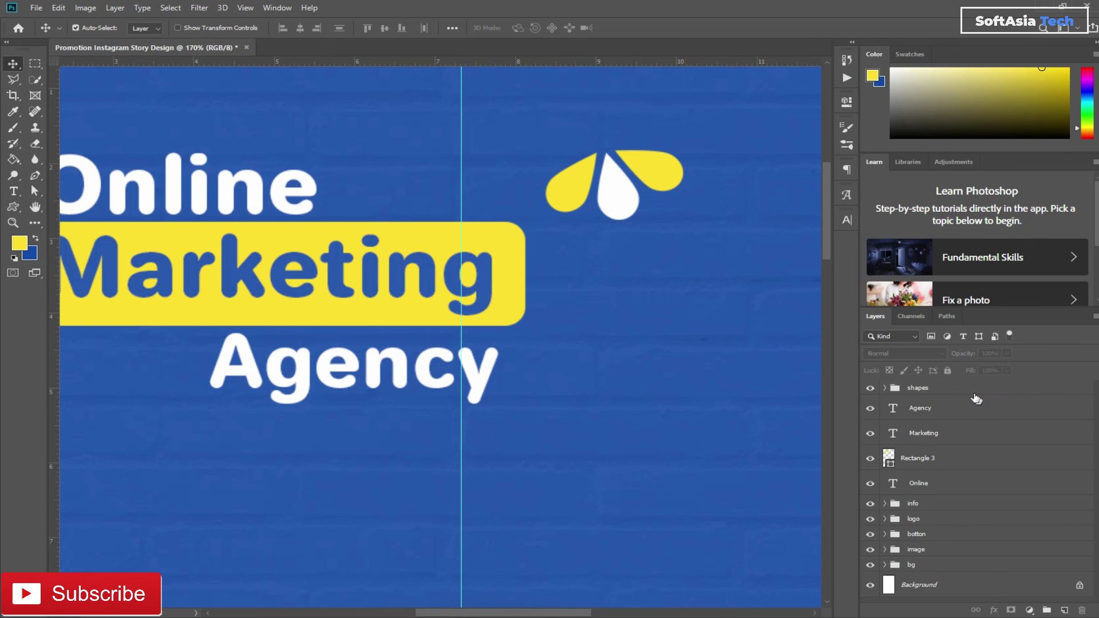
Rotate the "shapes" group to about -40.7° and place it beside the end of the word "Agency"
click(939, 391)
key(ctrl+t)
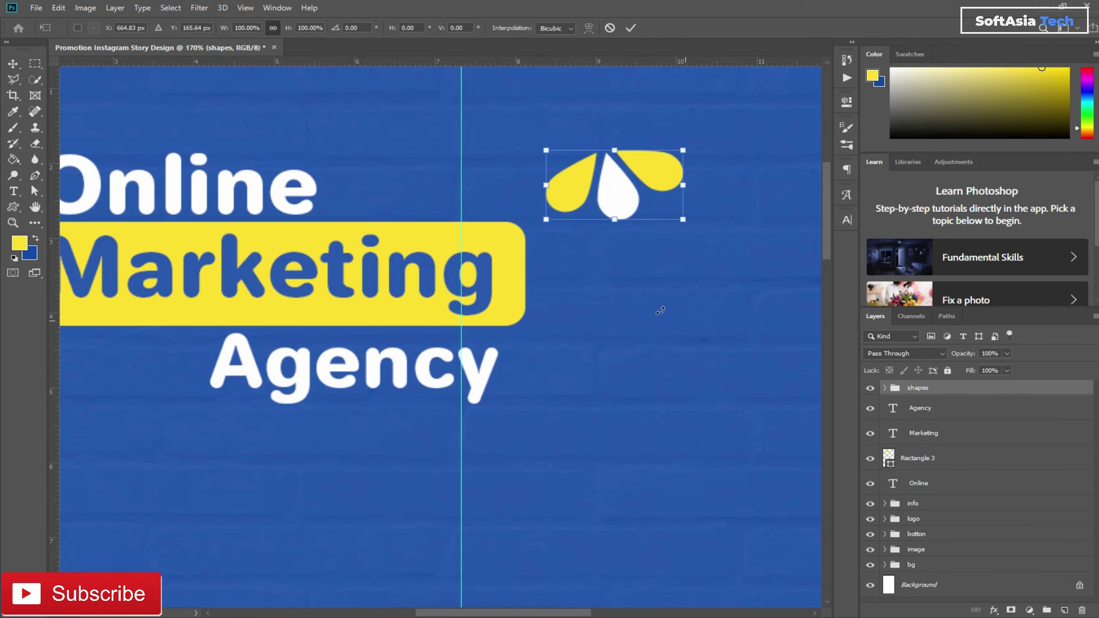
drag(699, 145, 652, 117)
drag(578, 208, 529, 375)
drag(597, 299, 578, 266)
drag(554, 377, 556, 372)
mouse_move(573, 253)
mouse_down()
mouse_move(596, 255)
mouse_move(586, 255)
mouse_up()
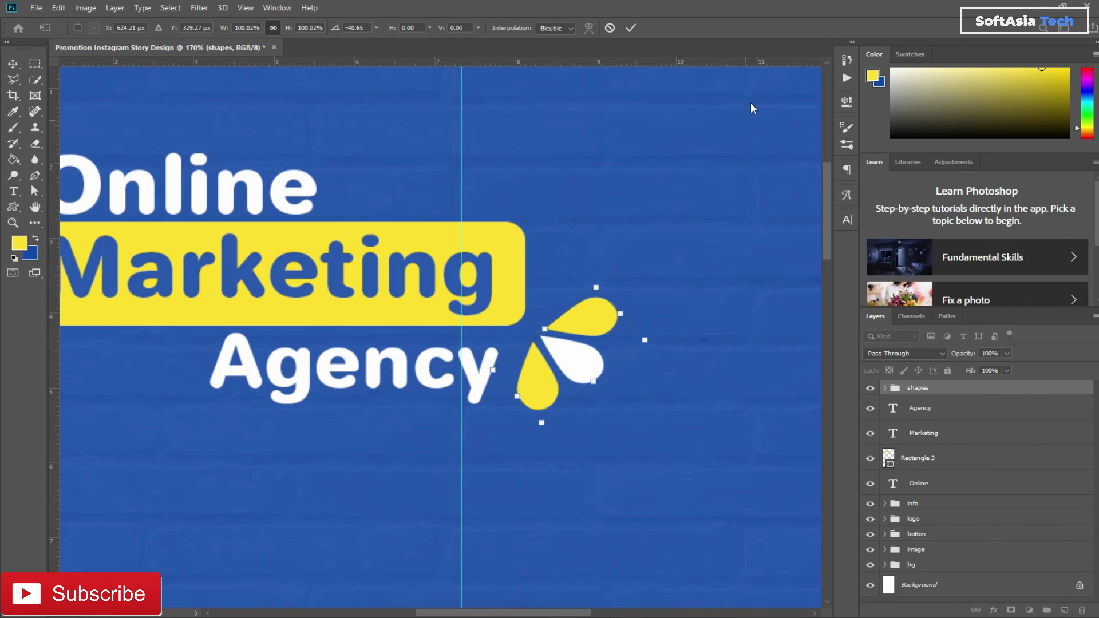
click(630, 28)
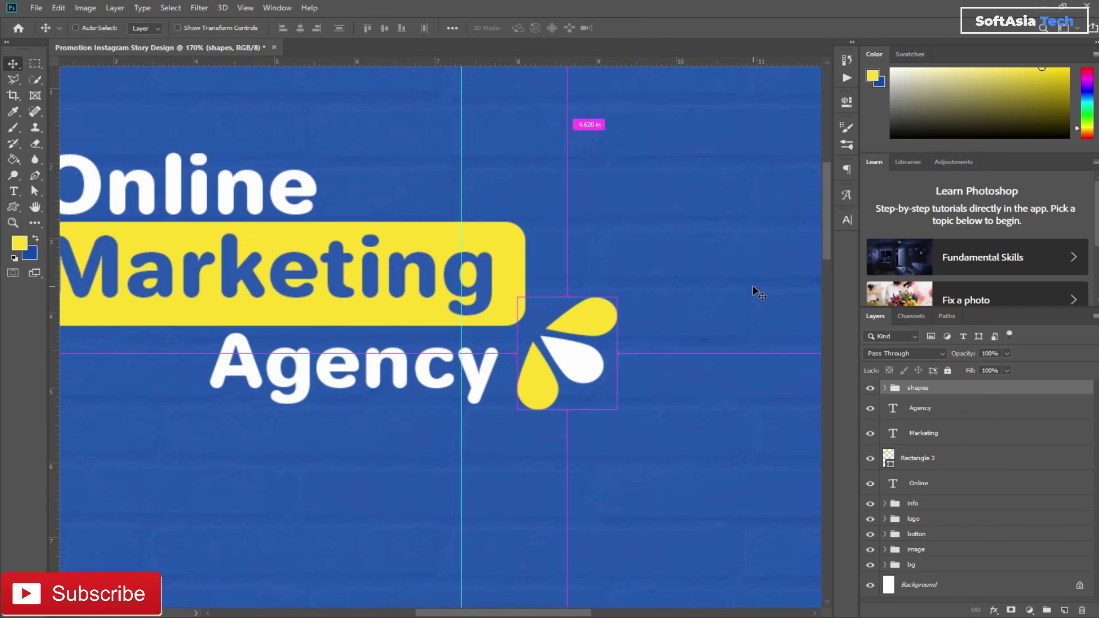
Duplicate the "shapes" group, rotate the copy to about 163° and move it in front of the word "Online"
key(ctrl+j)
key(ctrl+t)
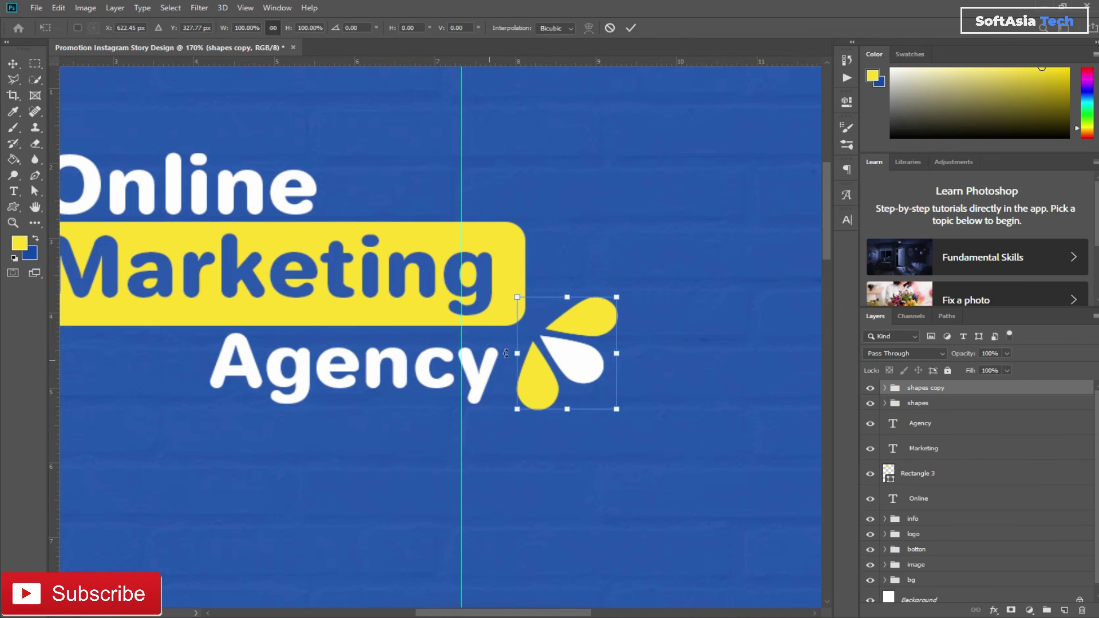
drag(580, 346, 241, 180)
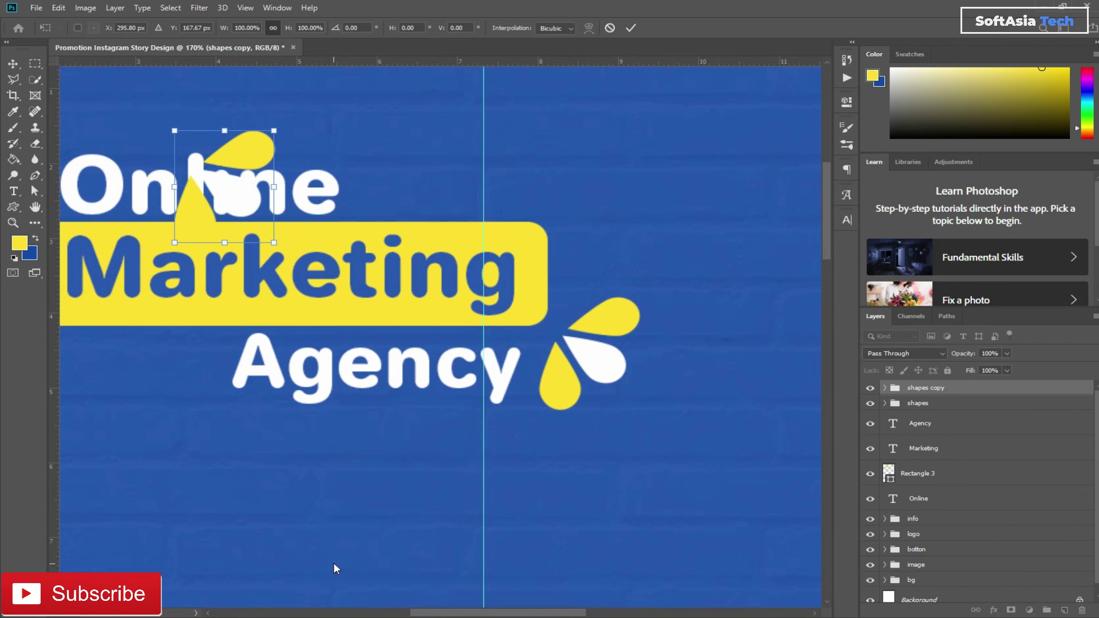
scroll(334, 569, down, 3)
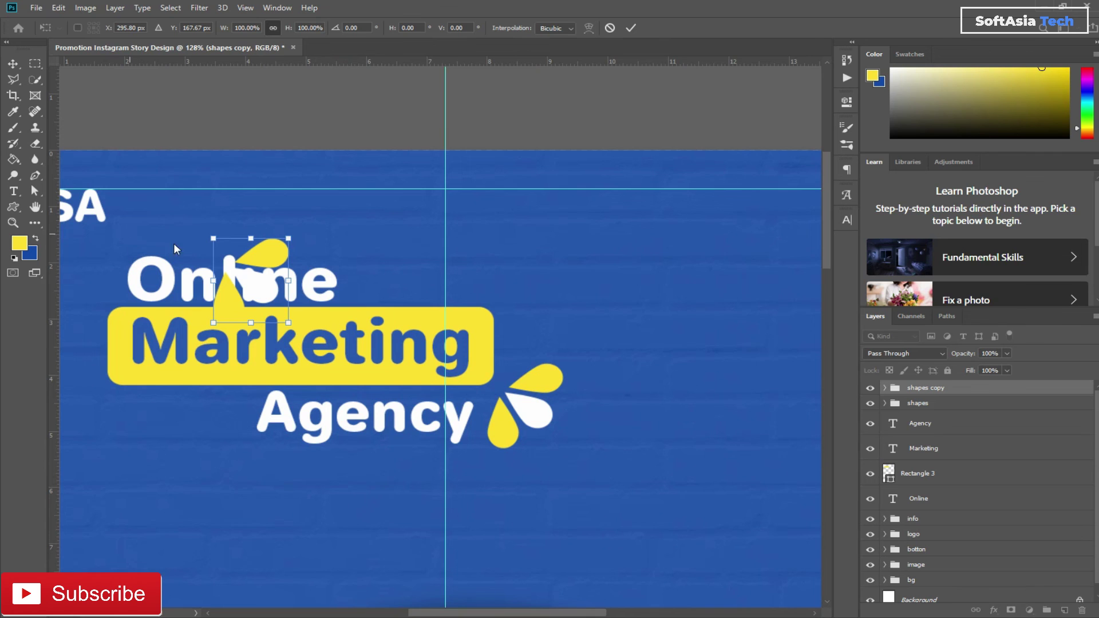
drag(224, 222, 222, 303)
drag(218, 204, 88, 276)
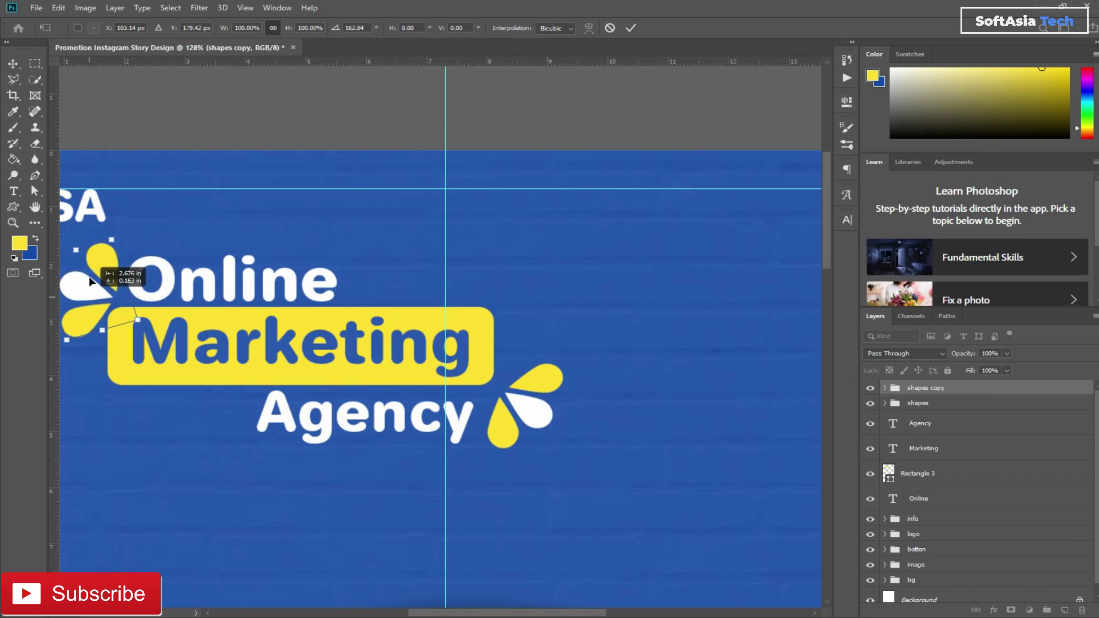
Scale the copied drops to about 68%, rotate them to about -175° and fit them close beside the "O" of "Online"
drag(95, 229, 118, 250)
drag(93, 282, 103, 270)
drag(123, 222, 101, 262)
mouse_move(77, 297)
mouse_down()
mouse_move(67, 286)
mouse_move(76, 283)
mouse_up()
drag(98, 233, 108, 221)
drag(76, 292, 79, 290)
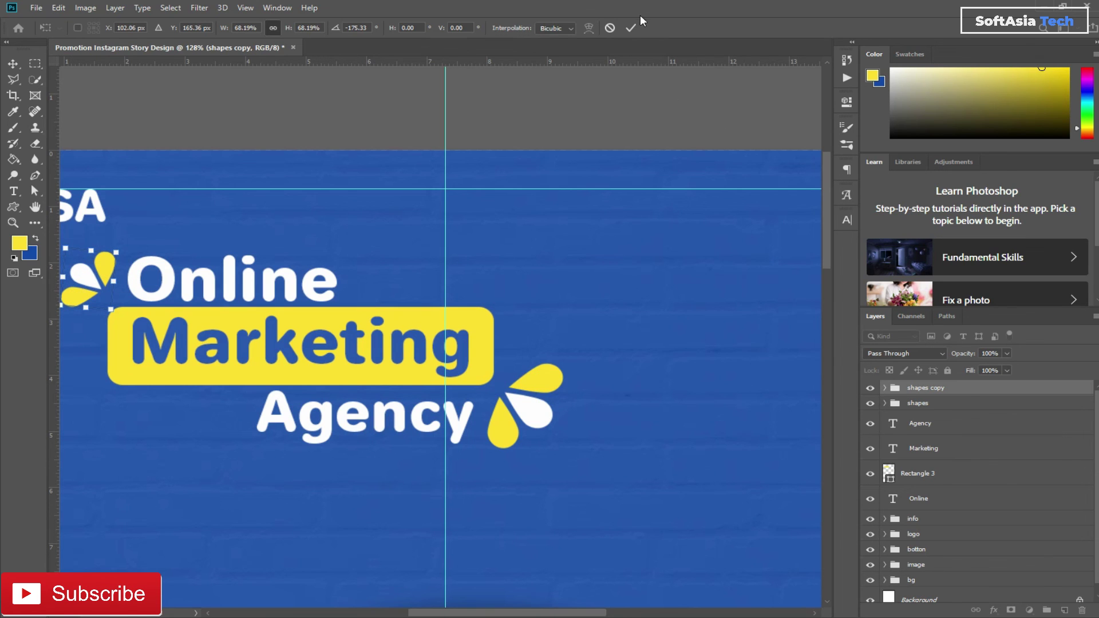
click(630, 29)
Scale the original "shapes" group to about 82% and keep it close to the end of "Agency"
ctrl+click(525, 421)
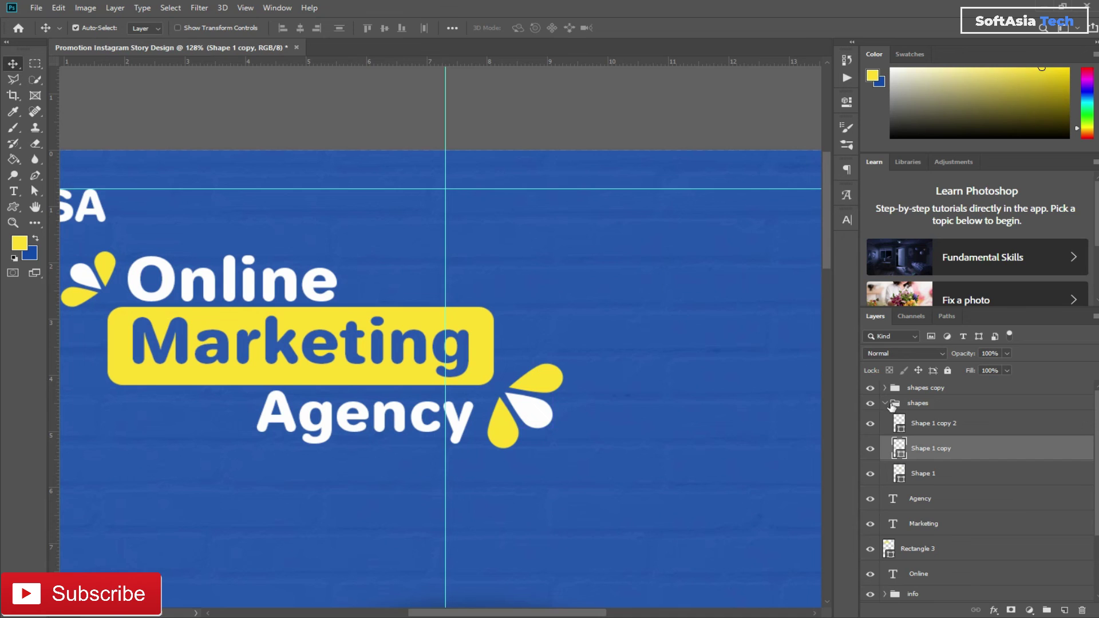
click(886, 404)
click(884, 404)
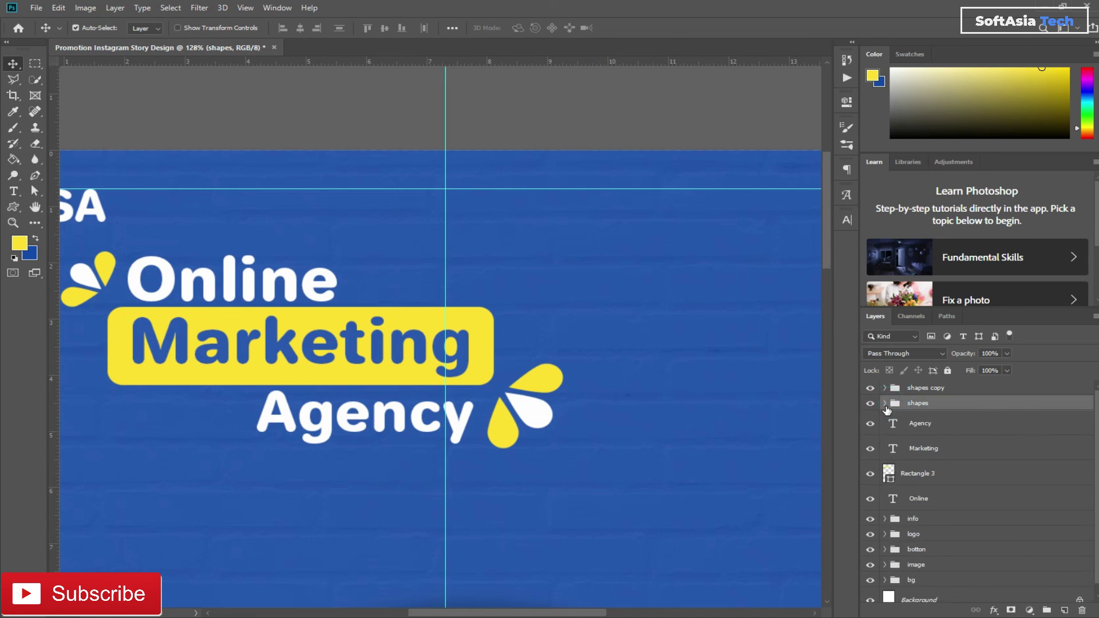
click(885, 404)
click(882, 403)
click(888, 403)
click(910, 405)
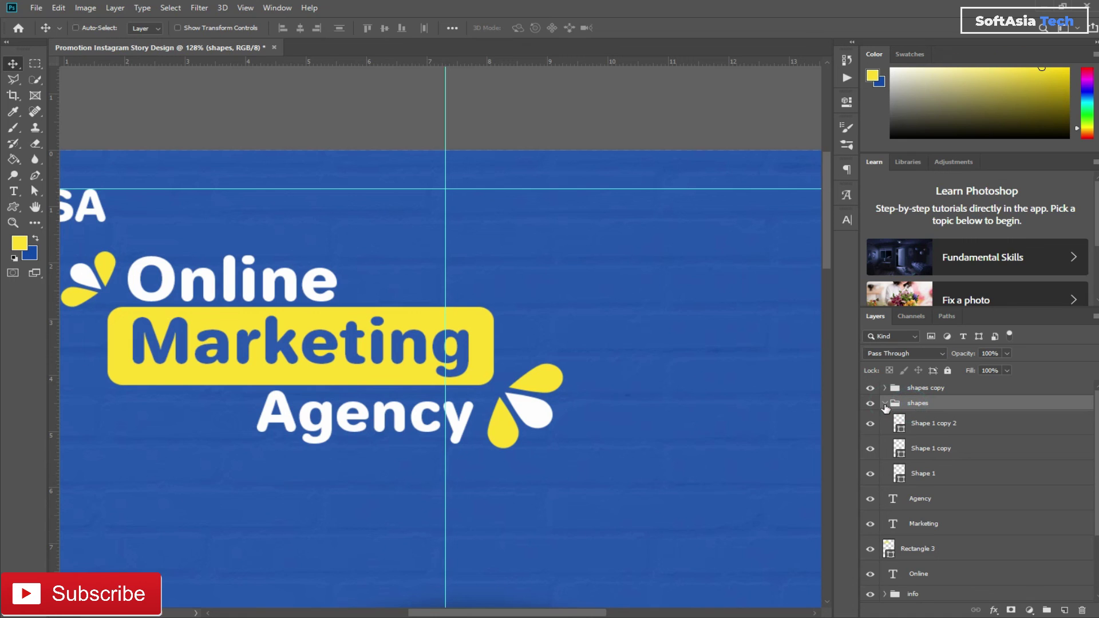
key(ctrl+t)
drag(524, 399, 518, 402)
drag(557, 367, 514, 407)
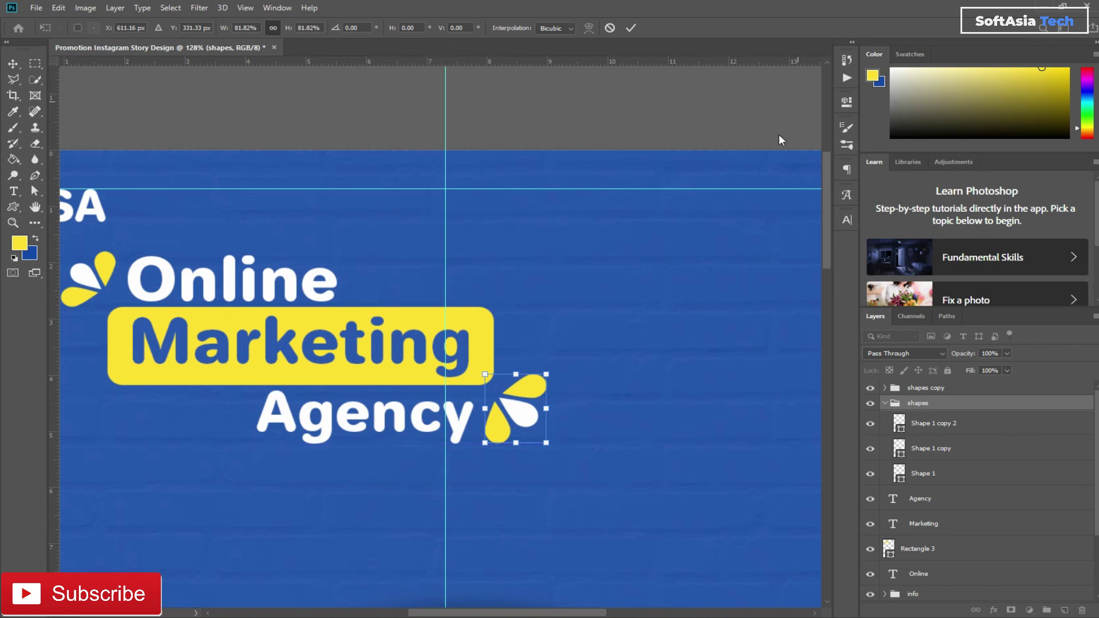
click(630, 27)
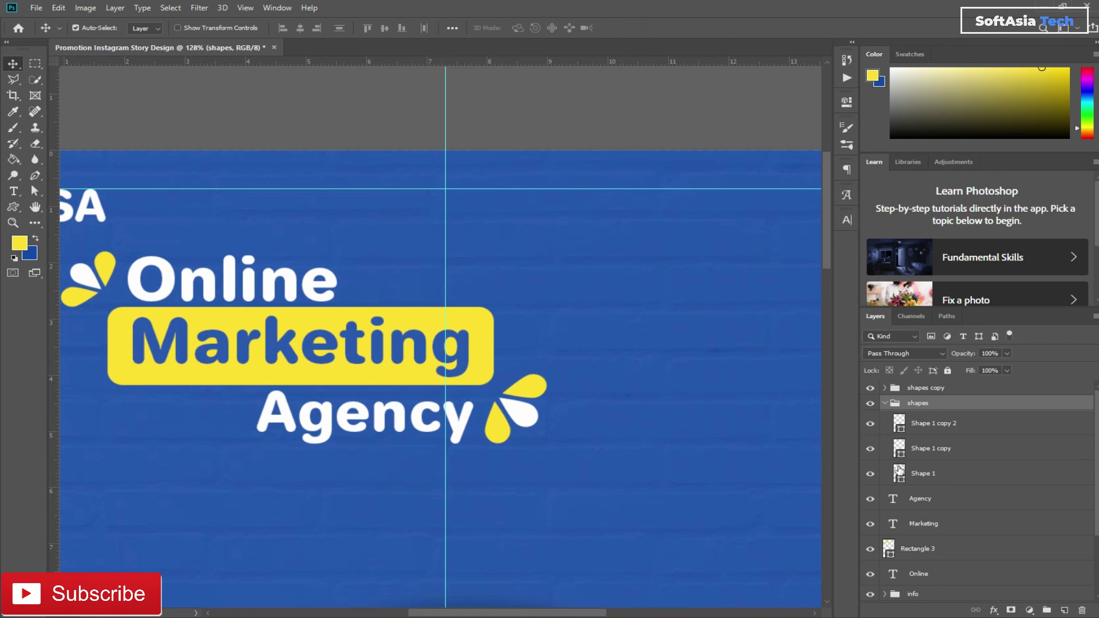
click(885, 403)
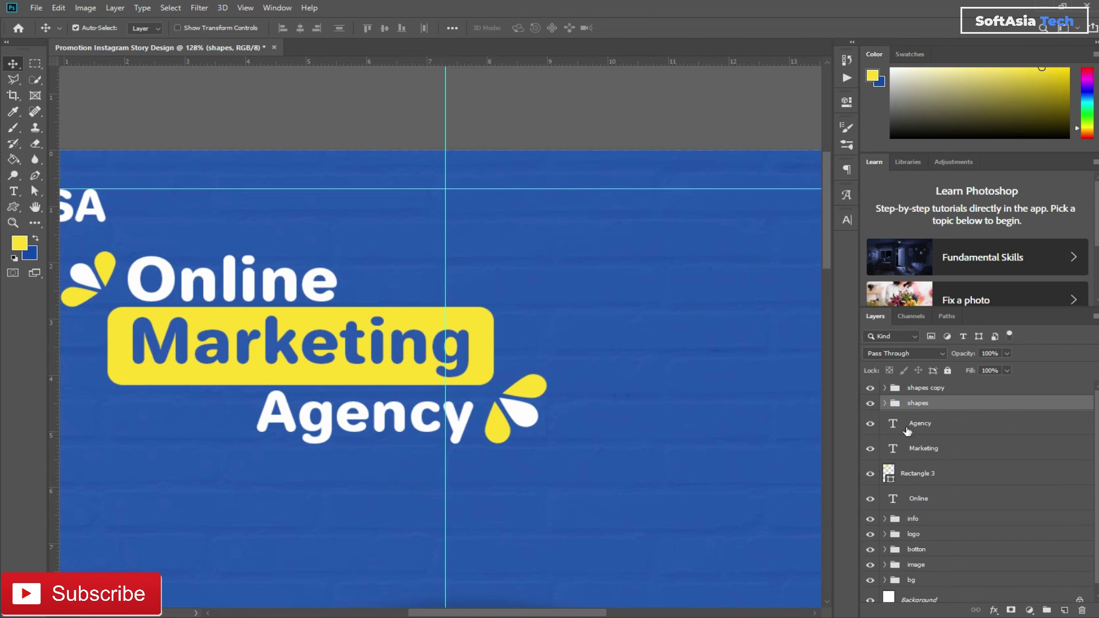
Group both drop groups, the three headline text layers and Rectangle 3, and name the group "main text"
click(950, 434)
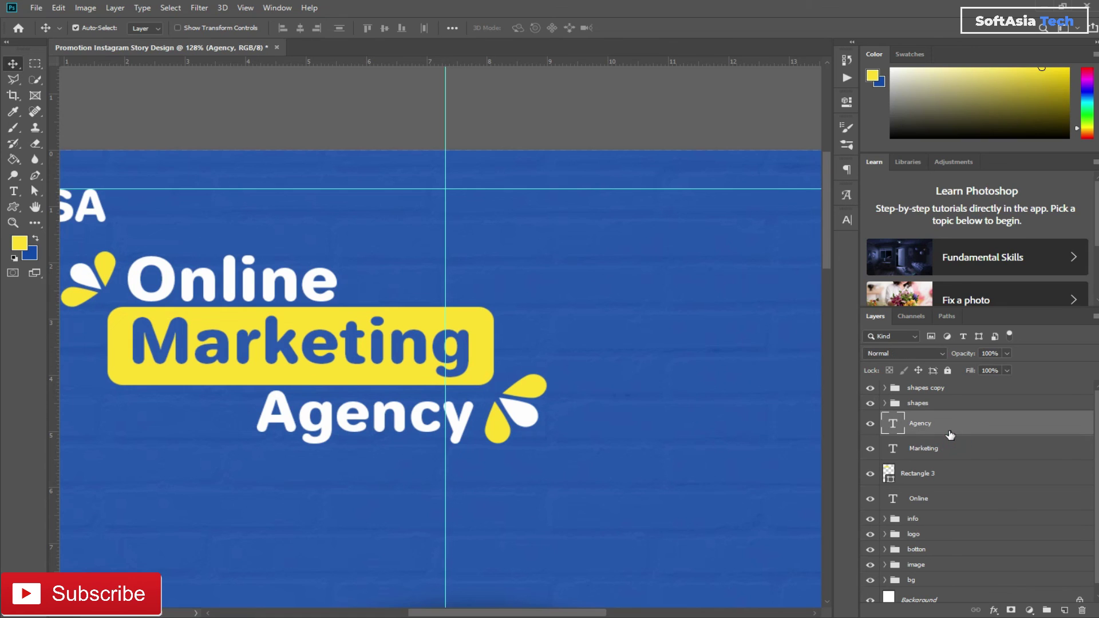
click(935, 449)
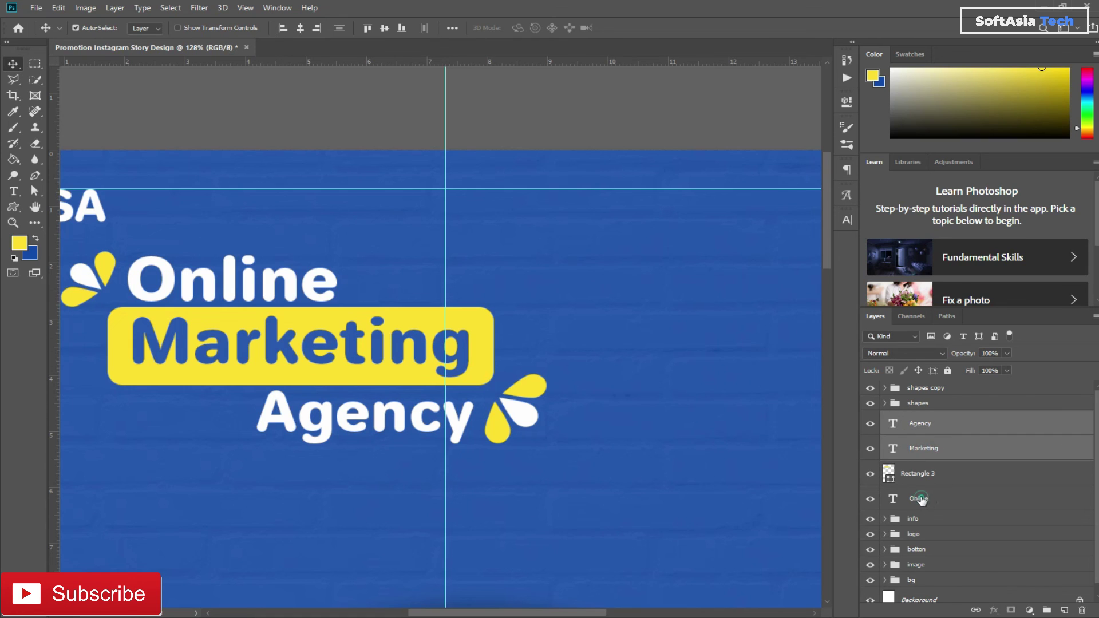
click(922, 498)
shift+click(932, 389)
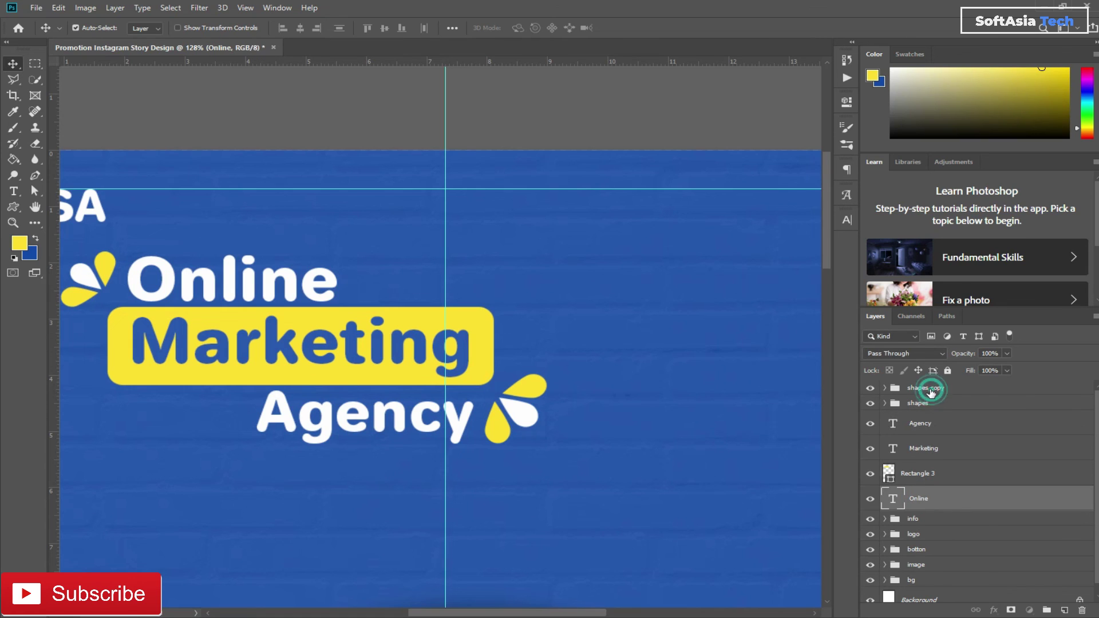
key(ctrl+g)
double_click(919, 388)
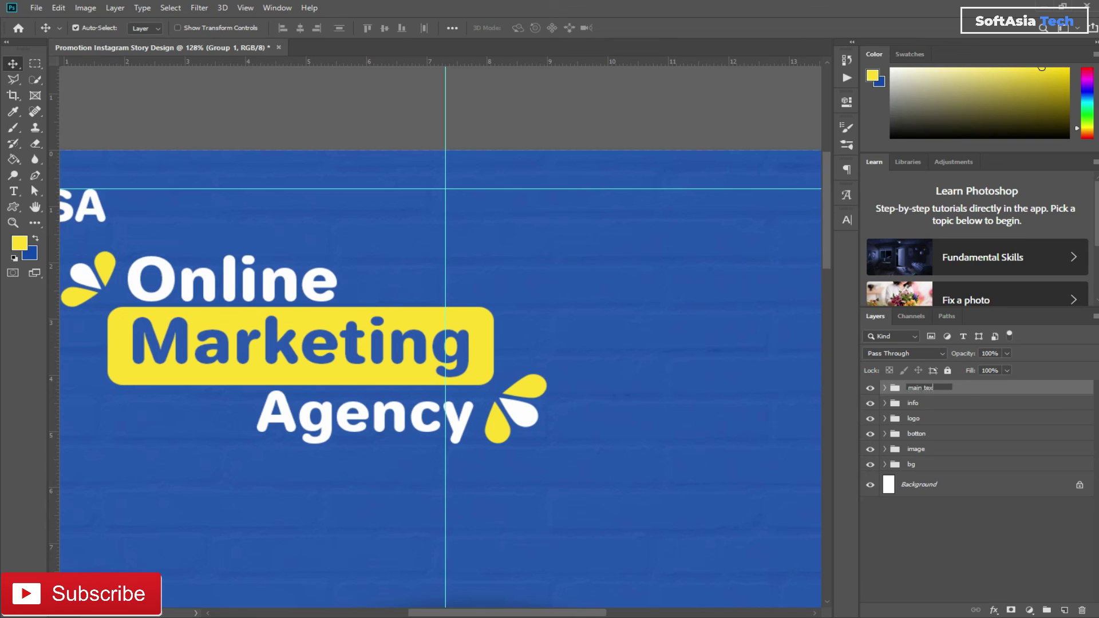
key(Return)
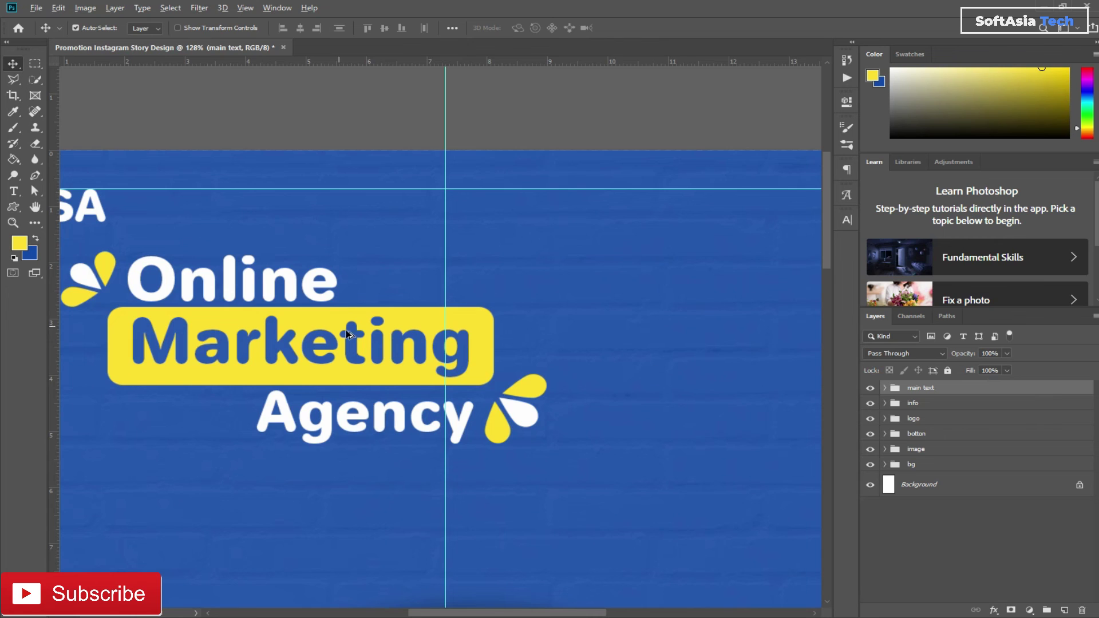
Skew the "main text" group vertically by about -16.6° so the headline slants upward to the right
scroll(347, 334, down, 3)
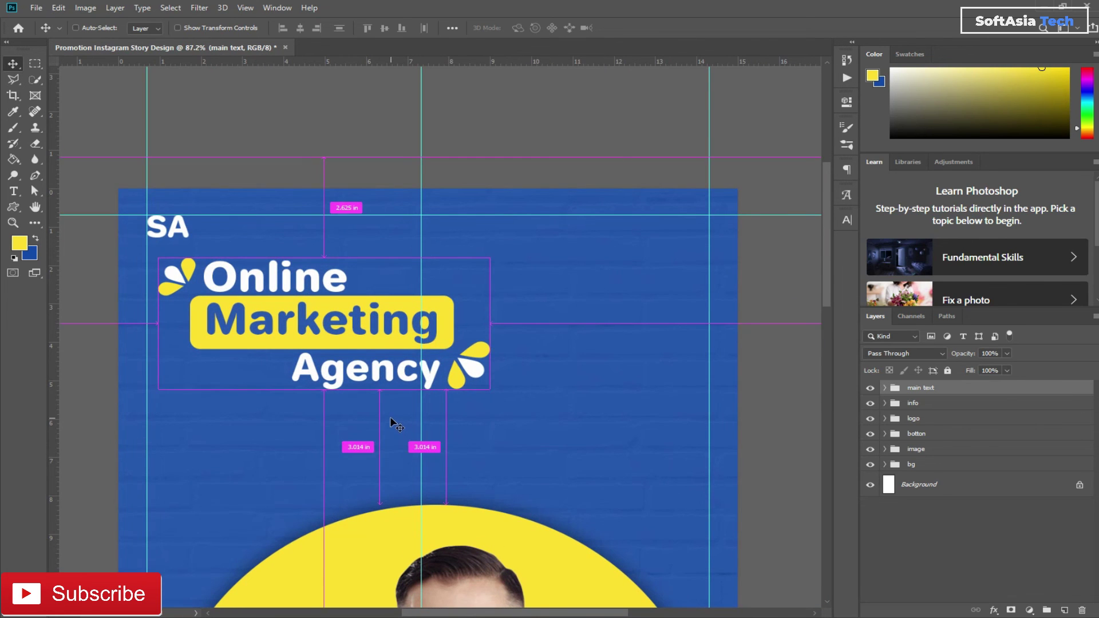
key(ctrl+t)
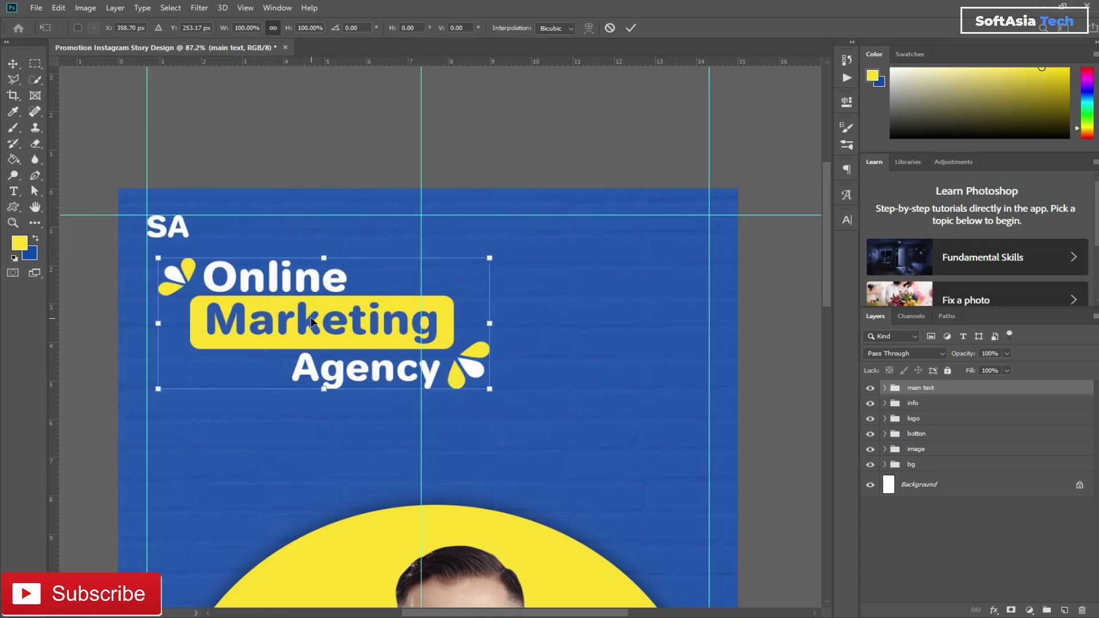
right_click(508, 296)
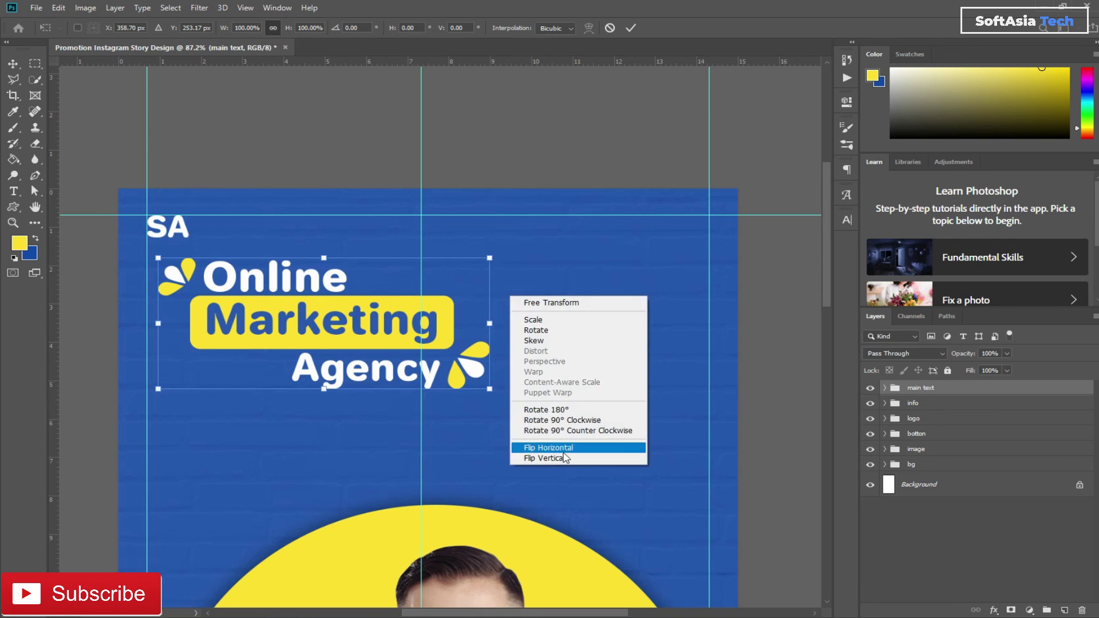
click(549, 340)
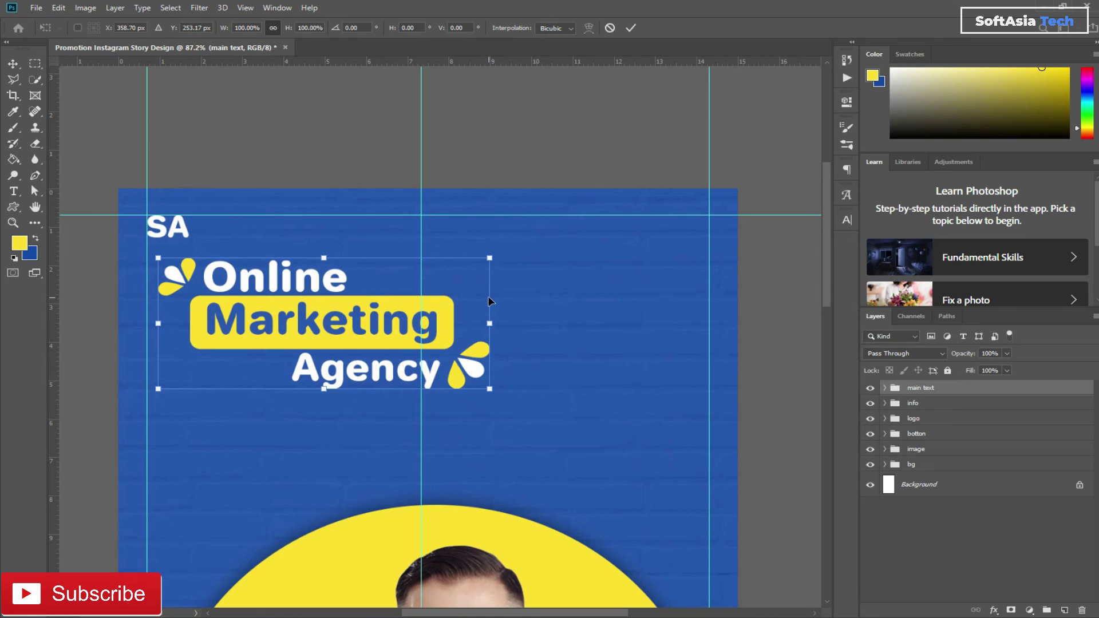
drag(492, 294, 478, 200)
Scale the slanted "main text" group to about 123% and position it centrally between the logo and the portrait circle
right_click(478, 201)
click(501, 226)
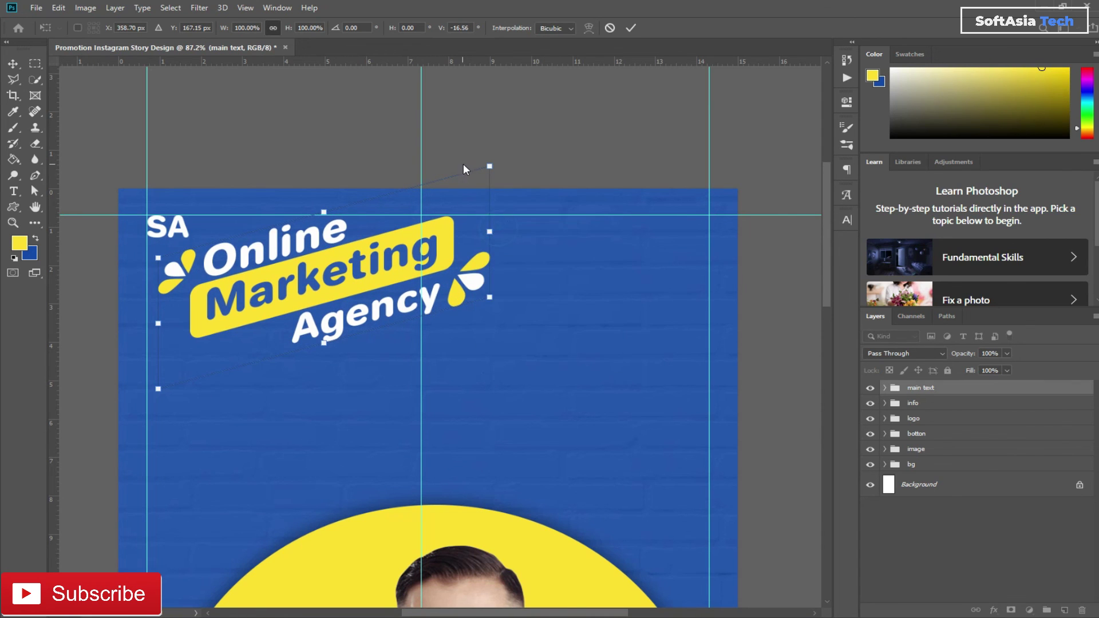
drag(490, 165, 538, 134)
click(353, 246)
drag(364, 279, 404, 358)
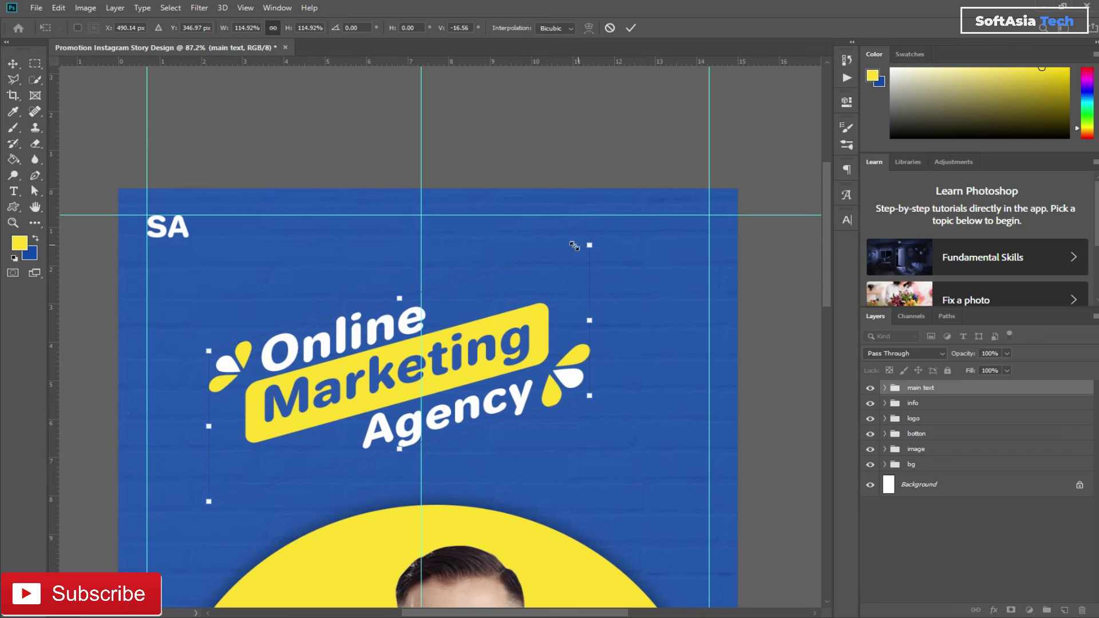
drag(590, 246, 617, 215)
drag(469, 319, 482, 291)
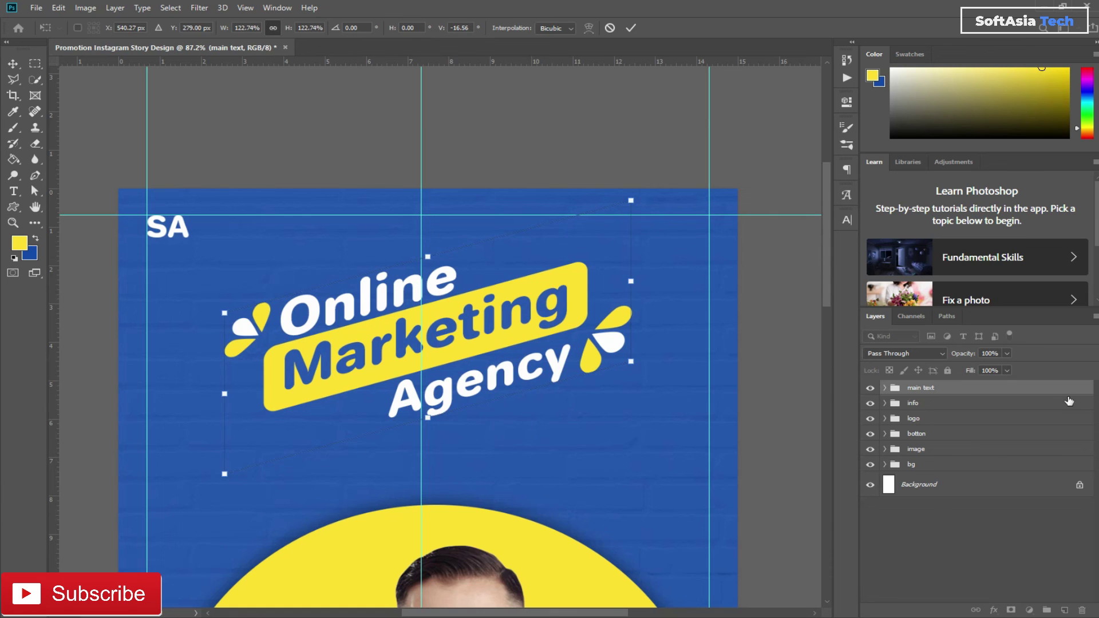
key(Return)
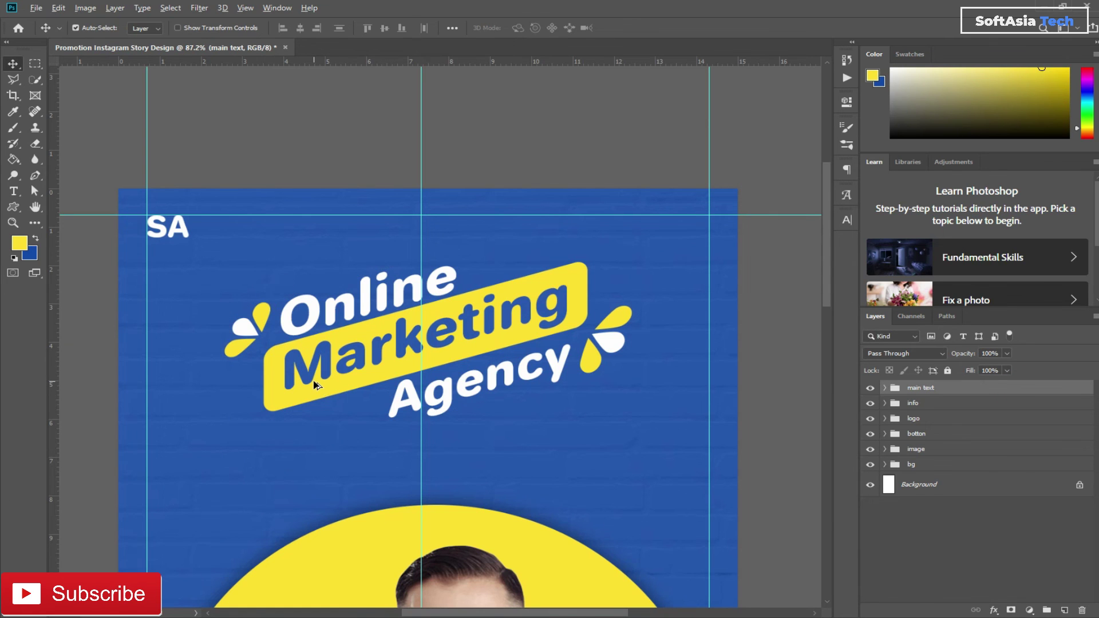
Enlarge the "main text" group to about 112% and reposition it above the portrait circle
scroll(314, 385, down, 6)
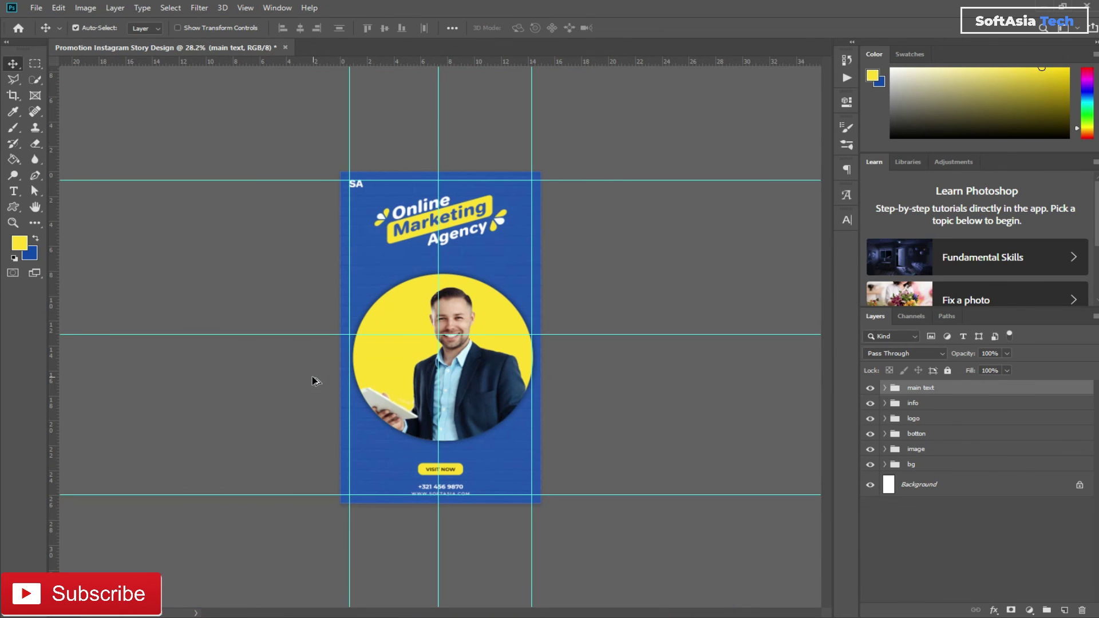
scroll(316, 377, up, 3)
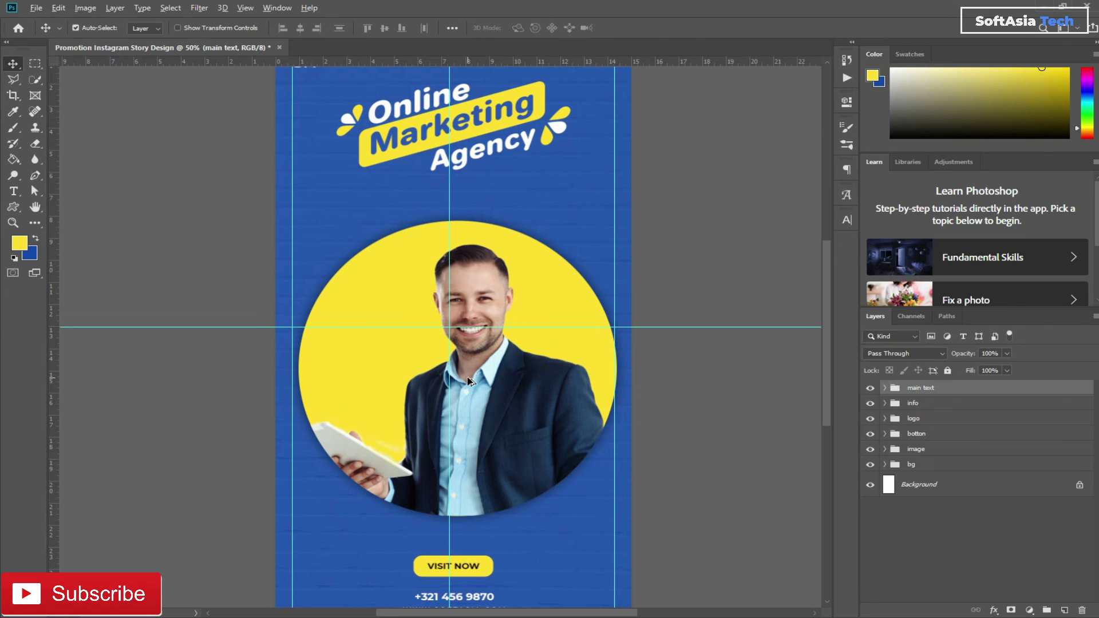
scroll(470, 388, down, 2)
scroll(455, 368, up, 1)
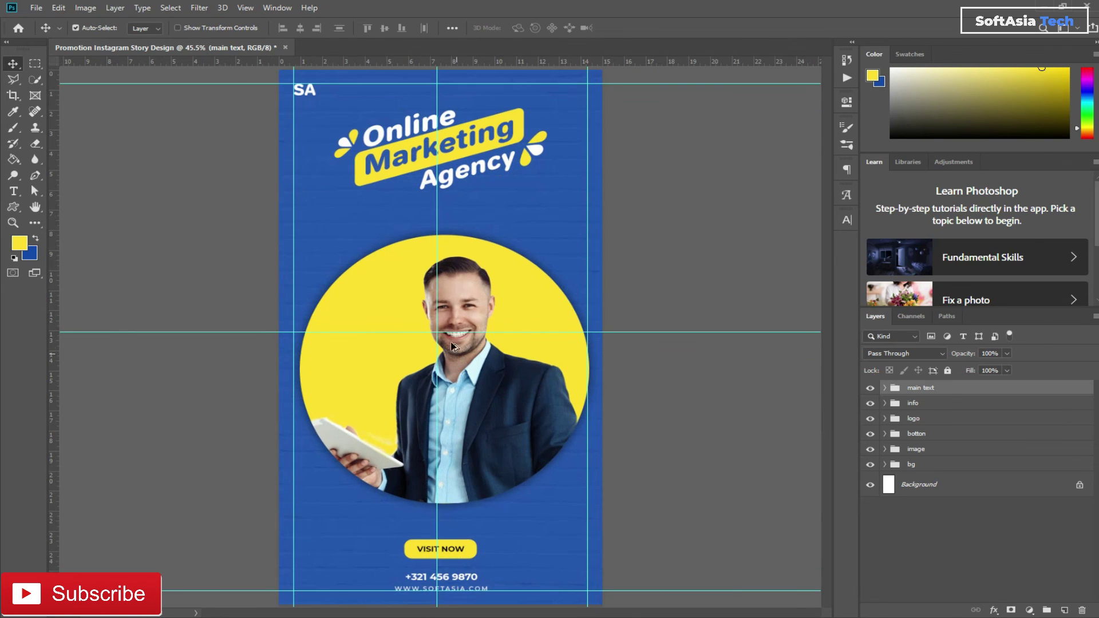
key(ctrl+t)
drag(546, 101, 564, 93)
drag(515, 133, 512, 147)
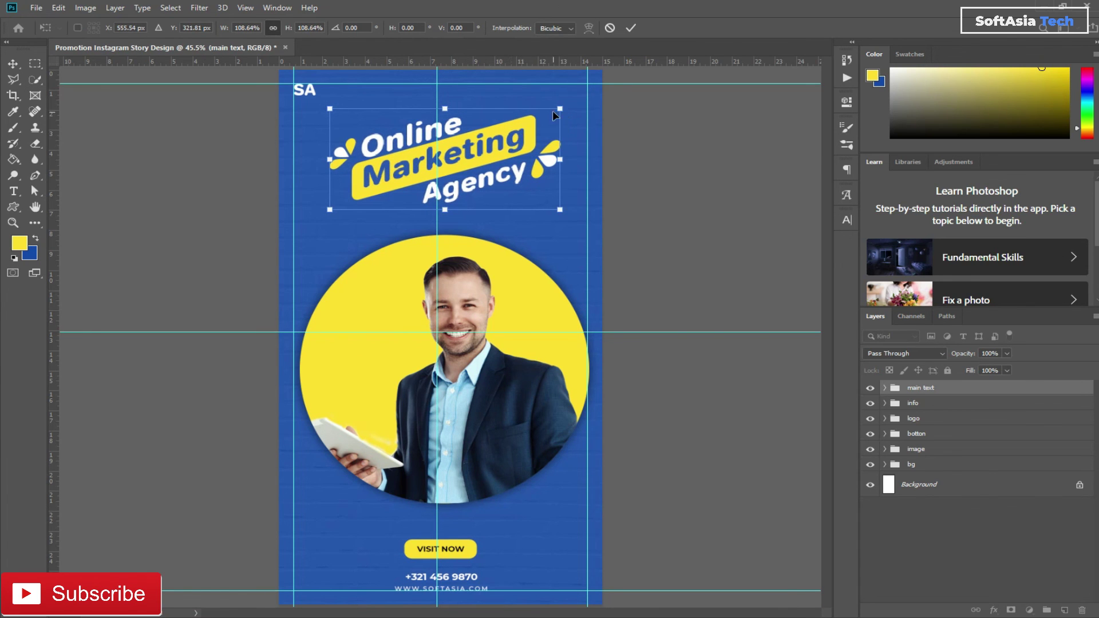
drag(562, 107, 571, 101)
drag(504, 134, 503, 129)
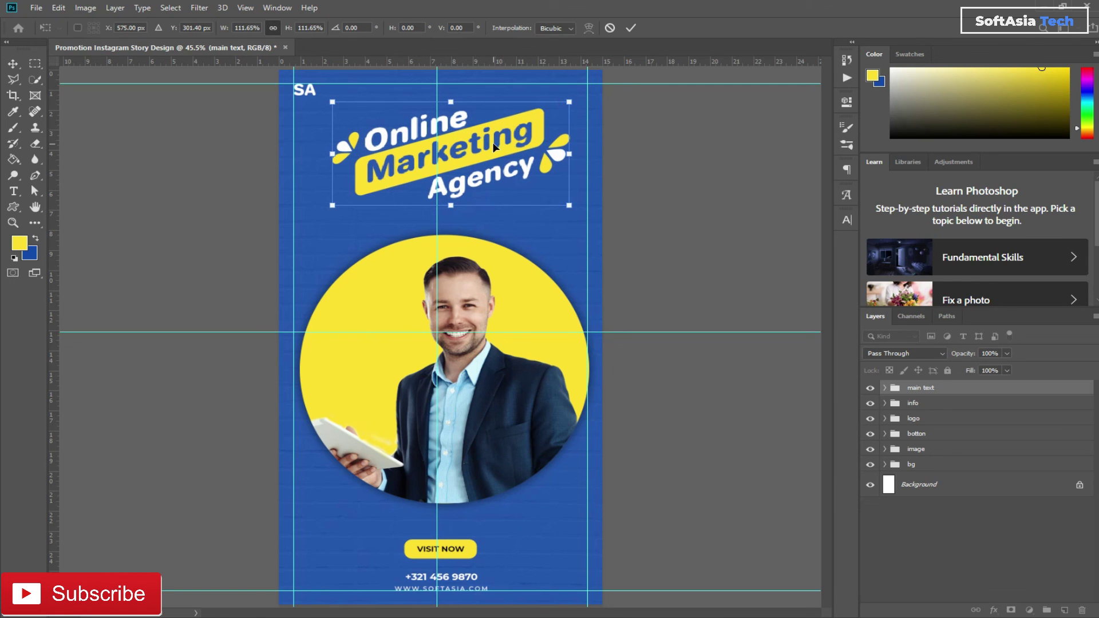
click(631, 27)
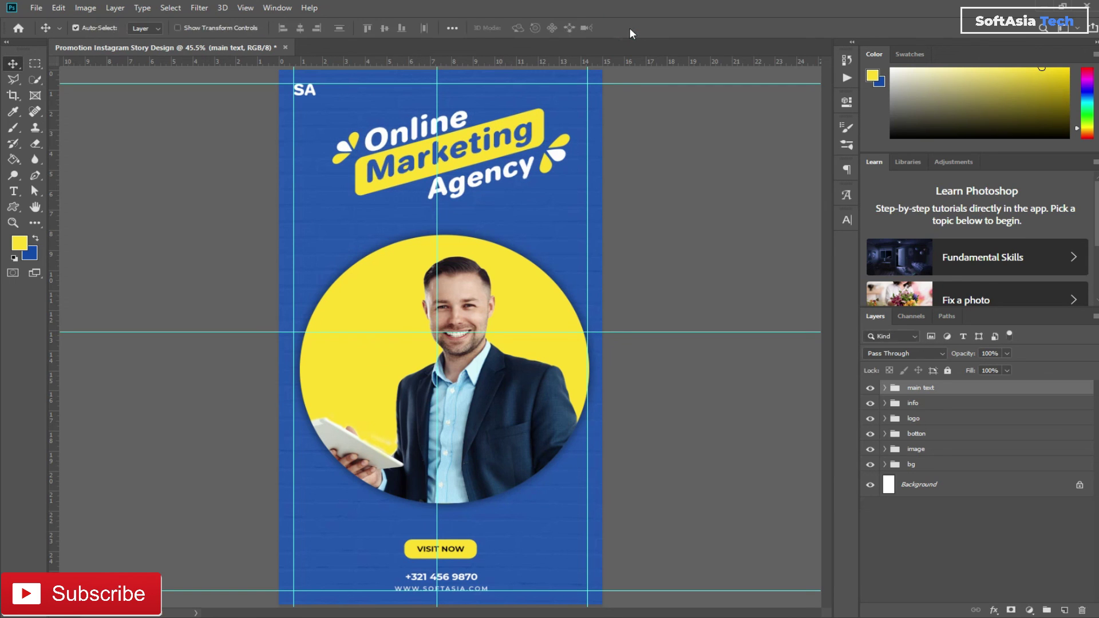
Hide the guides and review the whole story design from the headline down to the contact details
key(ctrl+semicolon)
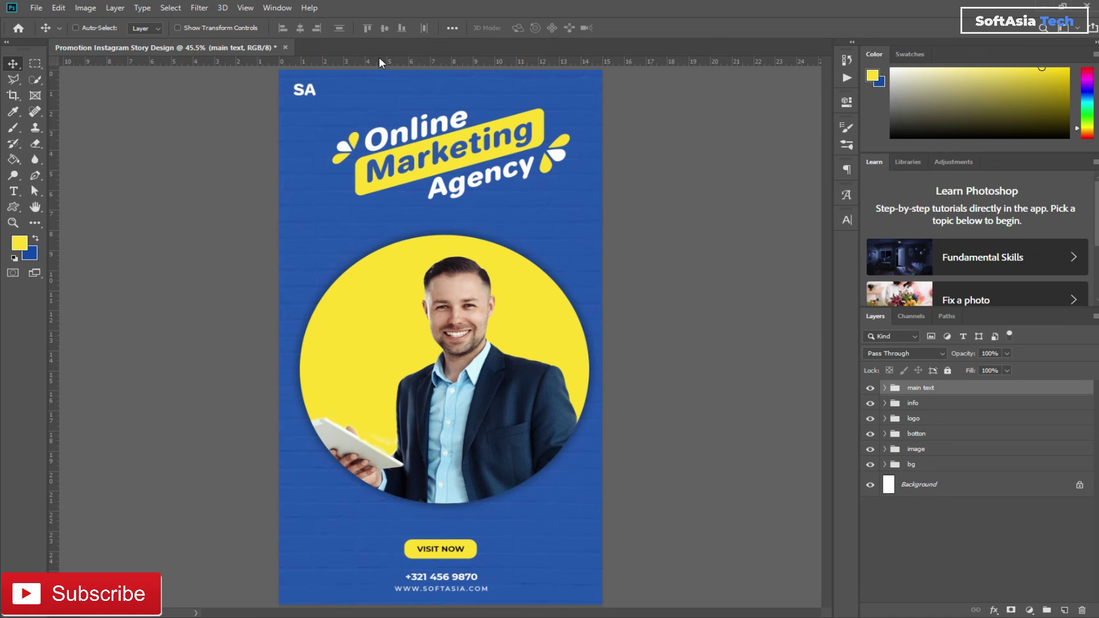
key(ctrl+minus)
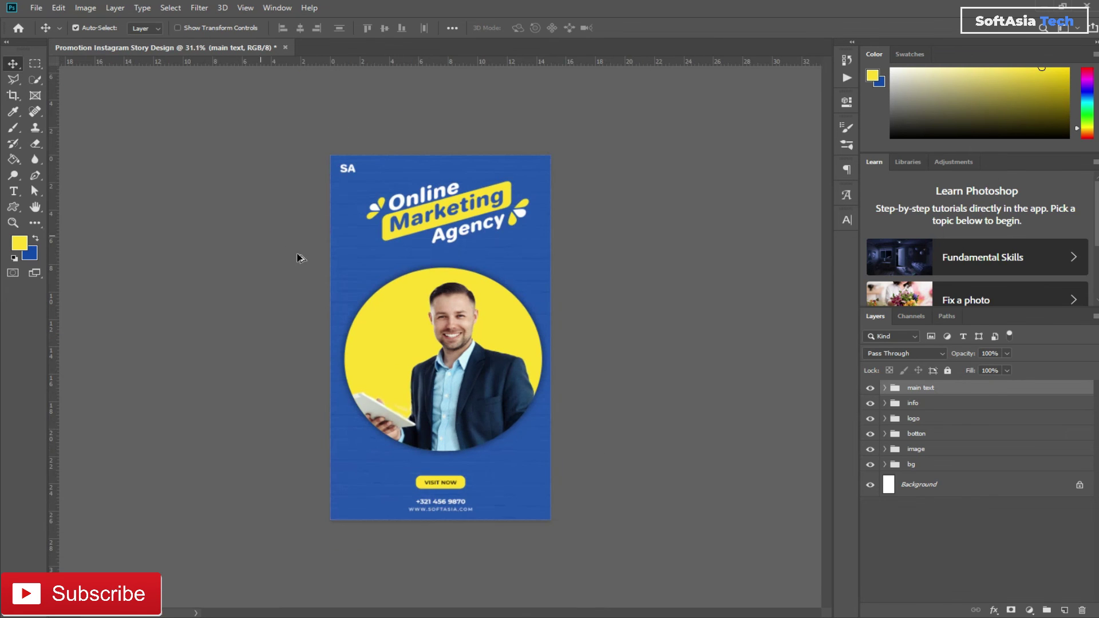
key(ctrl+plus)
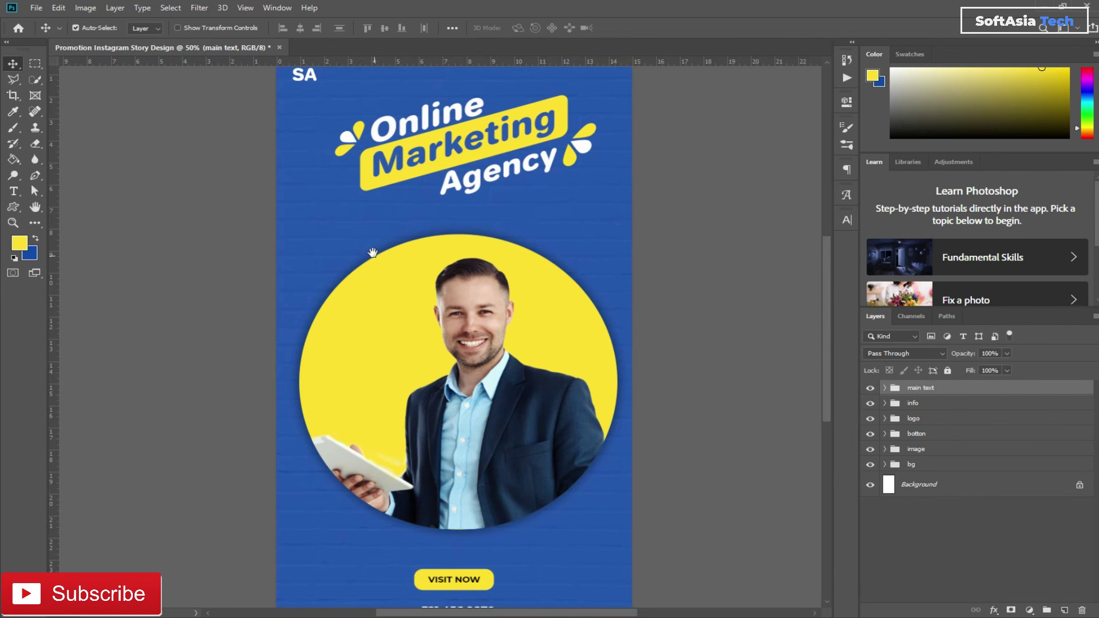
drag(373, 252, 361, 130)
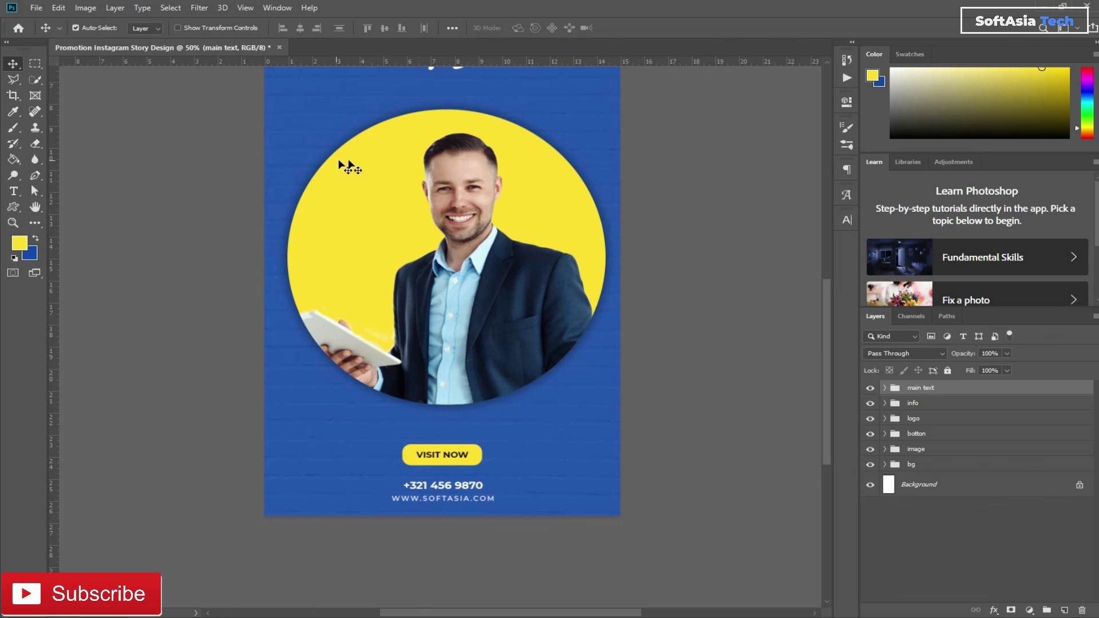
drag(423, 242, 393, 375)
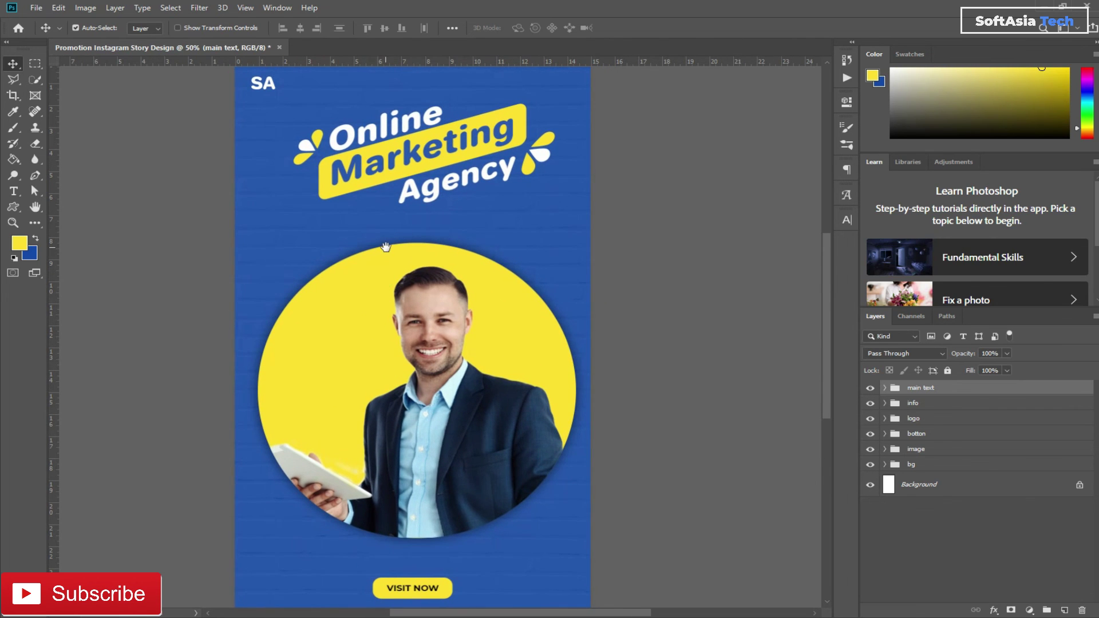